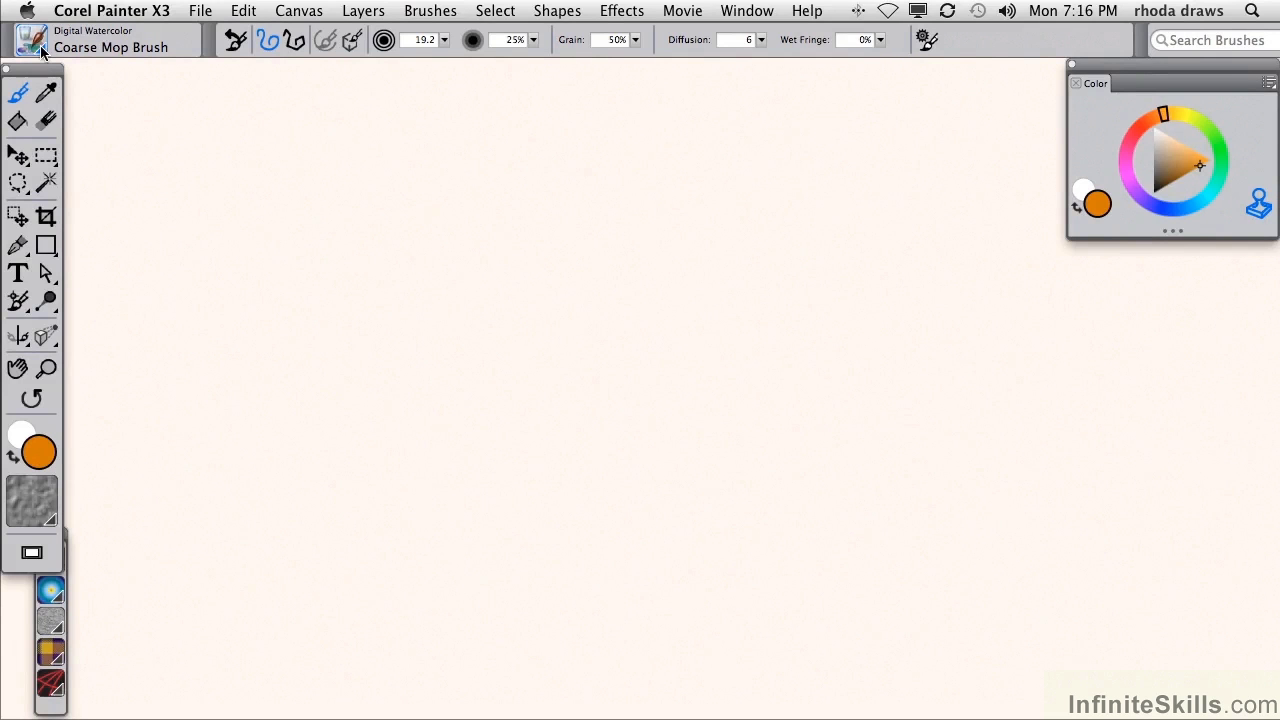
- Examine the brush variants in the Real Watercolor and Watercolor categories, and return to the Digital Watercolor category
{"action": "left_click", "coordinate": [33, 42]}
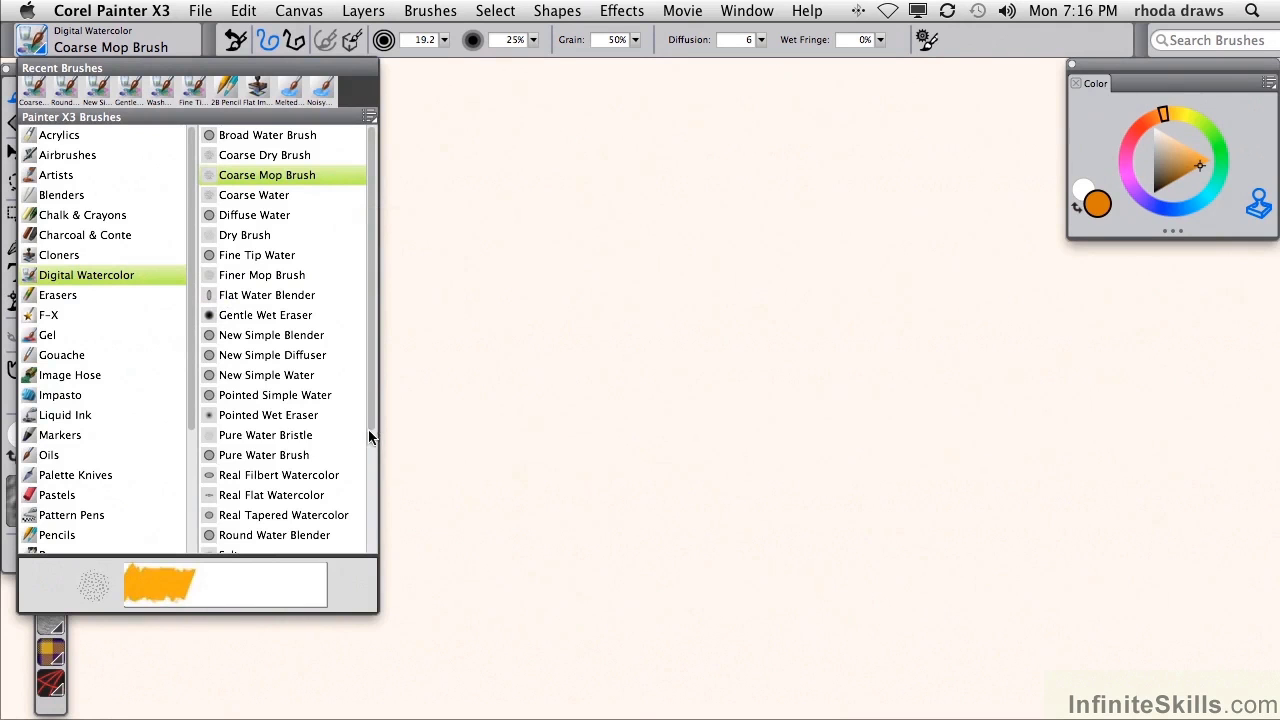
{"action": "left_click_drag", "start_coordinate": [189, 420], "coordinate": [195, 555]}
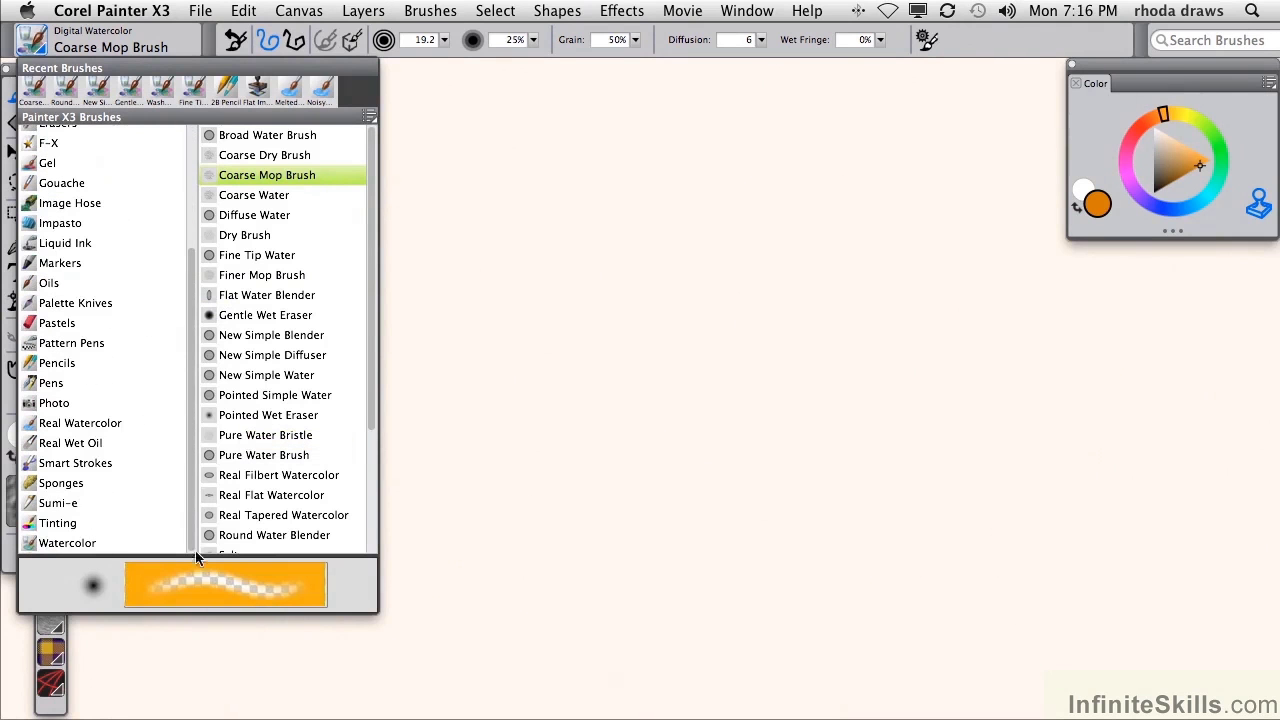
{"action": "left_click", "coordinate": [101, 425]}
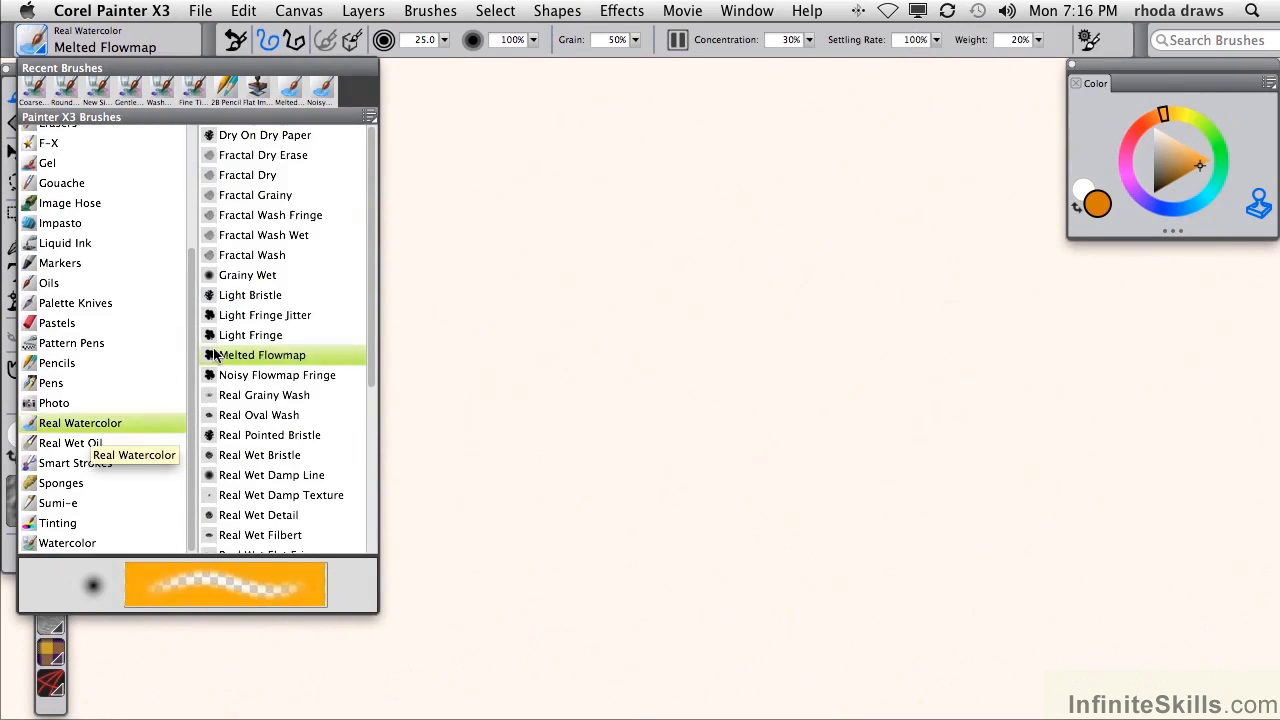
{"action": "left_click_drag", "start_coordinate": [370, 378], "coordinate": [382, 547]}
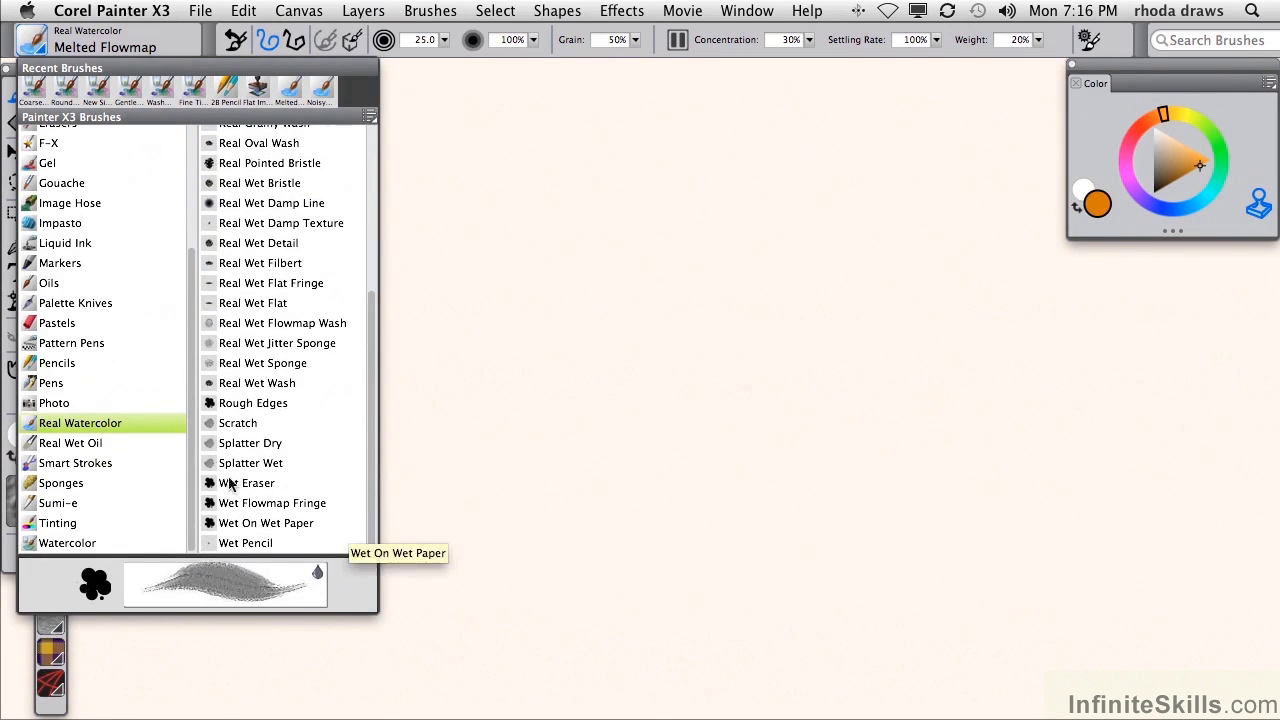
{"action": "left_click", "coordinate": [104, 541]}
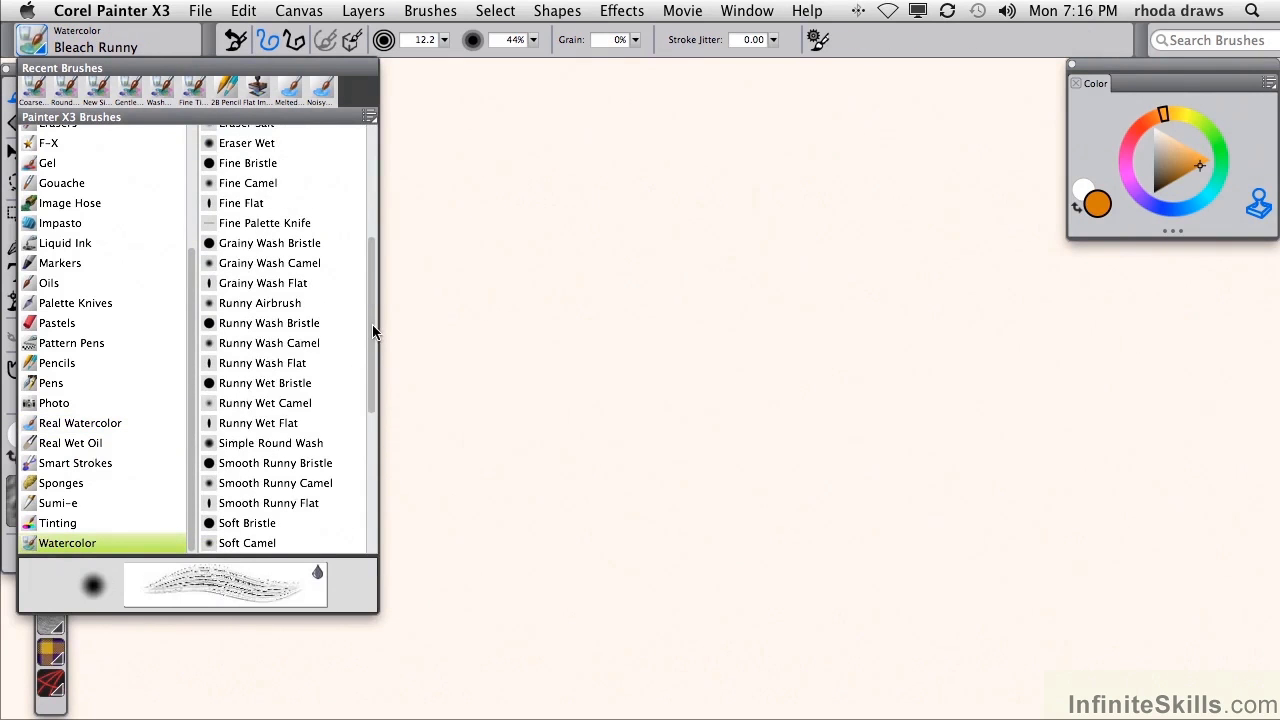
{"action": "left_click_drag", "start_coordinate": [372, 324], "coordinate": [354, 105]}
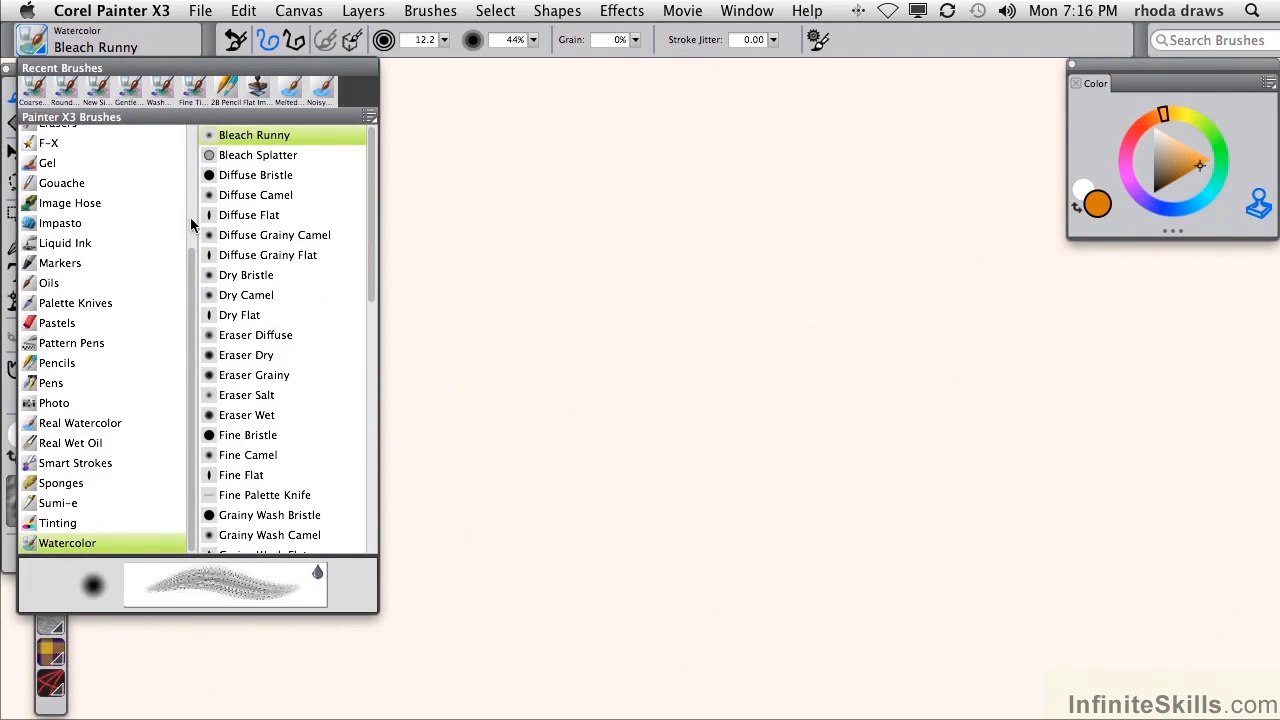
{"action": "left_click_drag", "start_coordinate": [193, 262], "coordinate": [157, 114]}
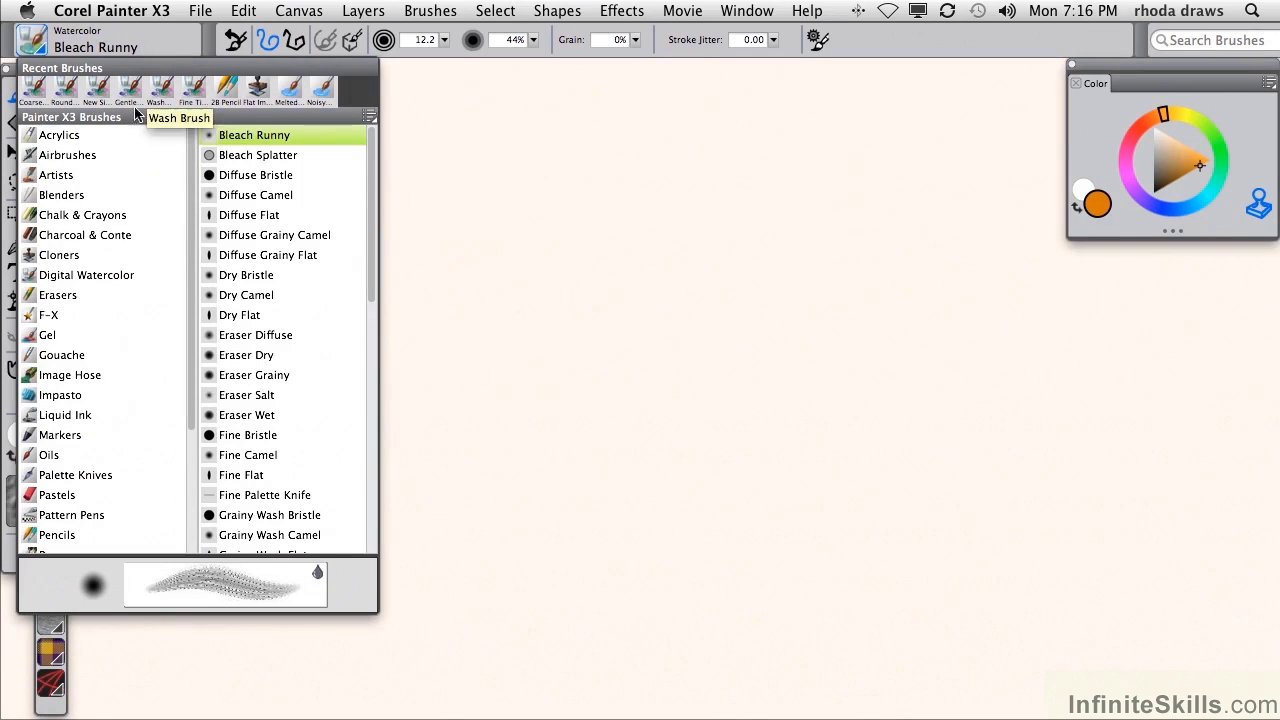
{"action": "left_click", "coordinate": [66, 277]}
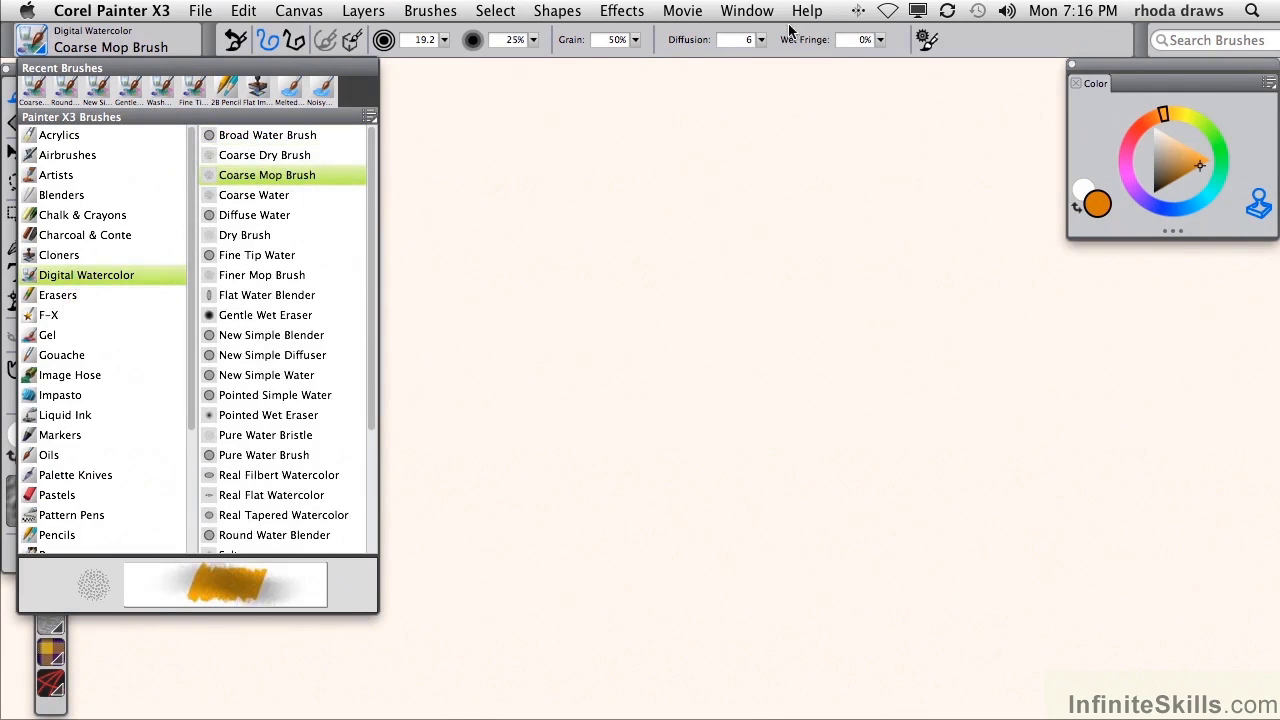
{"action": "left_click", "coordinate": [423, 78]}
- Show the Digital Watercolor custom palette
{"action": "left_click", "coordinate": [745, 12]}
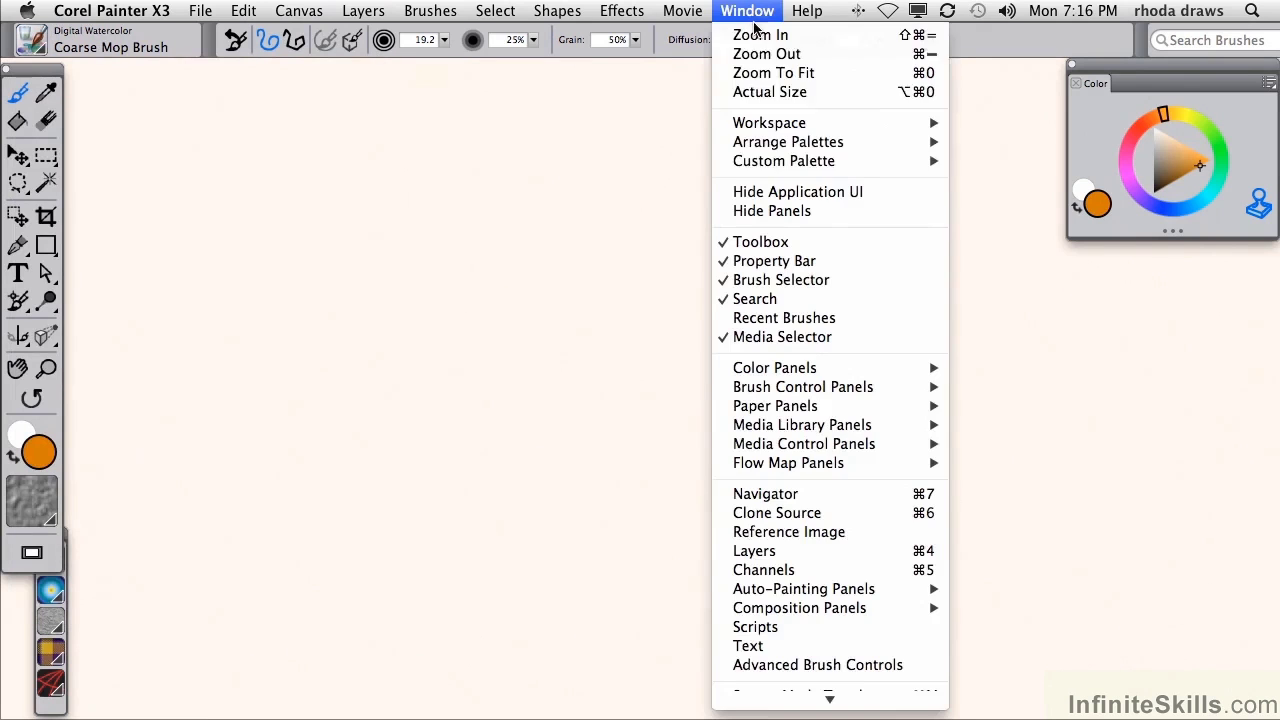
{"action": "mouse_move", "coordinate": [786, 163]}
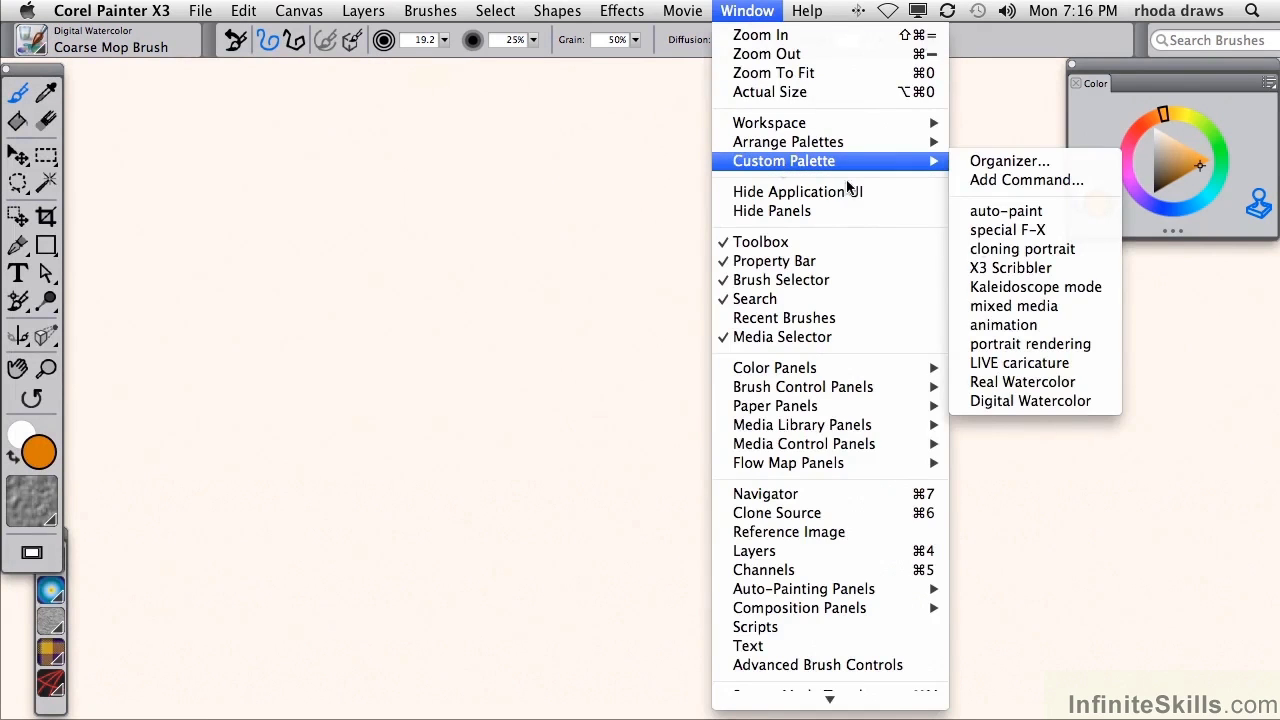
{"action": "left_click", "coordinate": [1030, 401]}
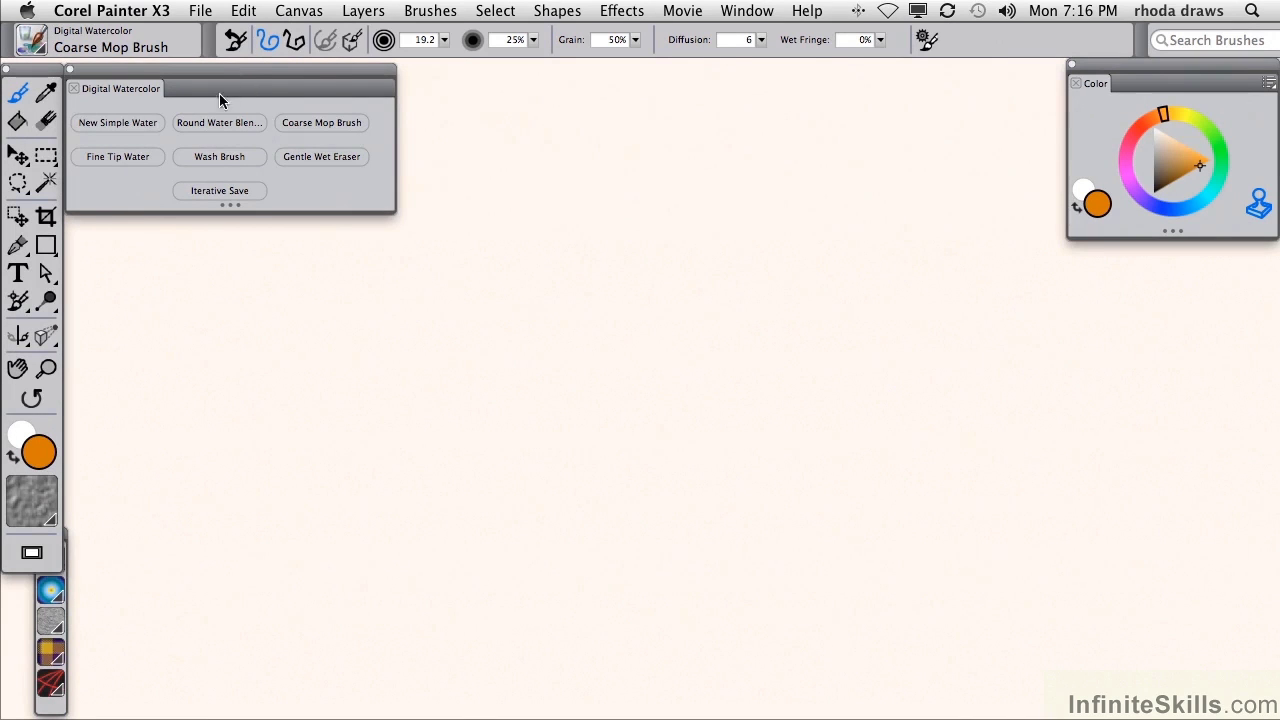
- Paint a vertical orange stroke with the New Simple Water brush and check the selected paper texture among the available papers
{"action": "left_click", "coordinate": [128, 124]}
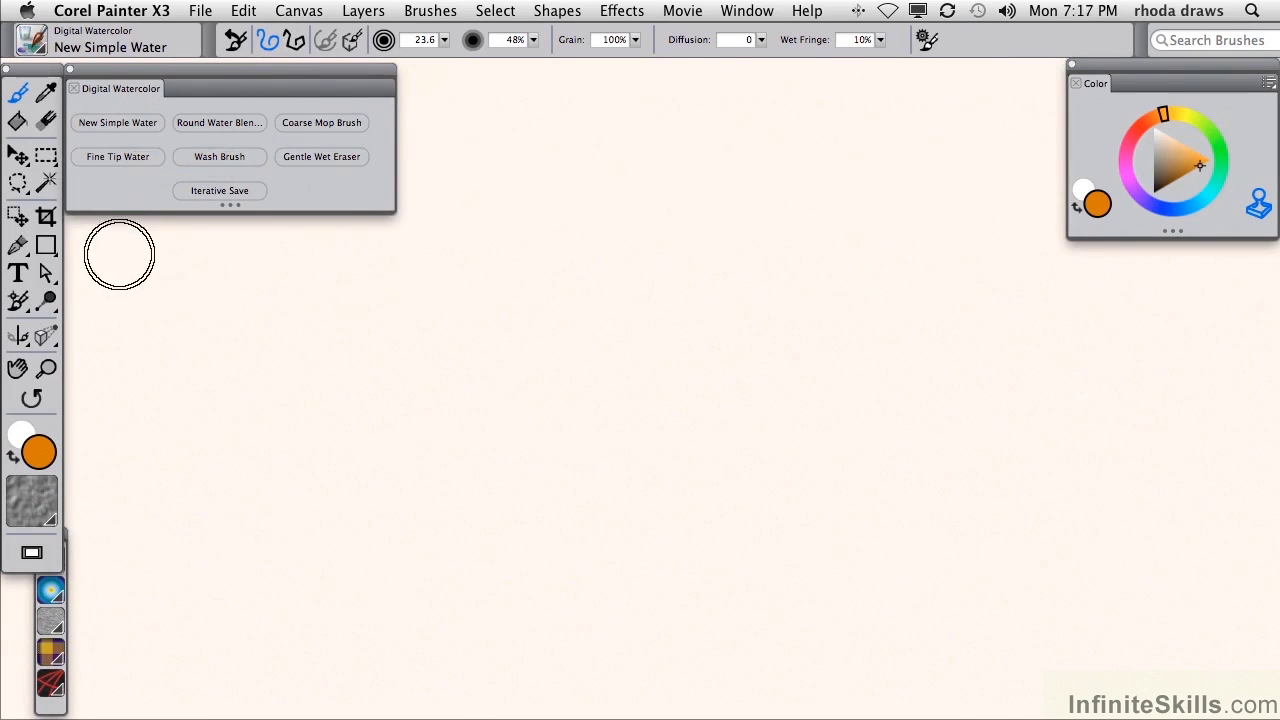
{"action": "mouse_move", "coordinate": [119, 254]}
{"action": "left_mouse_down"}
{"action": "mouse_move", "coordinate": [136, 320]}
{"action": "mouse_move", "coordinate": [135, 470]}
{"action": "left_mouse_up"}
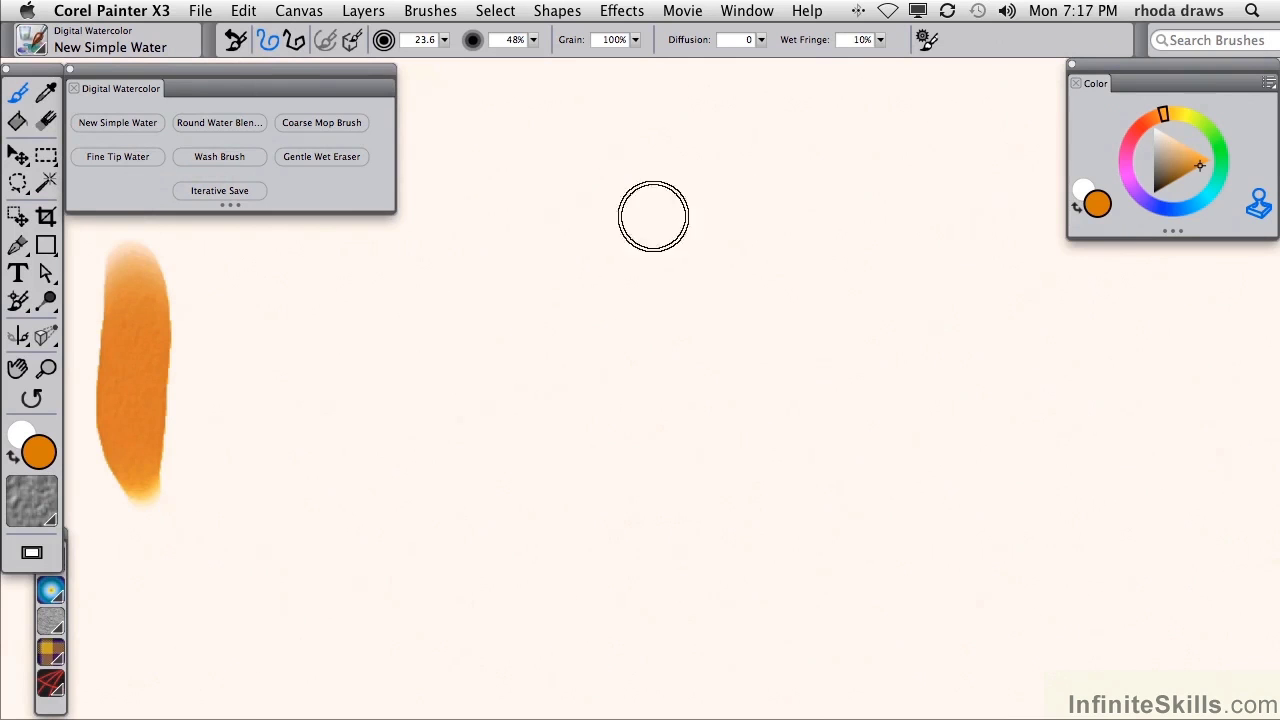
{"action": "left_click", "coordinate": [46, 517]}
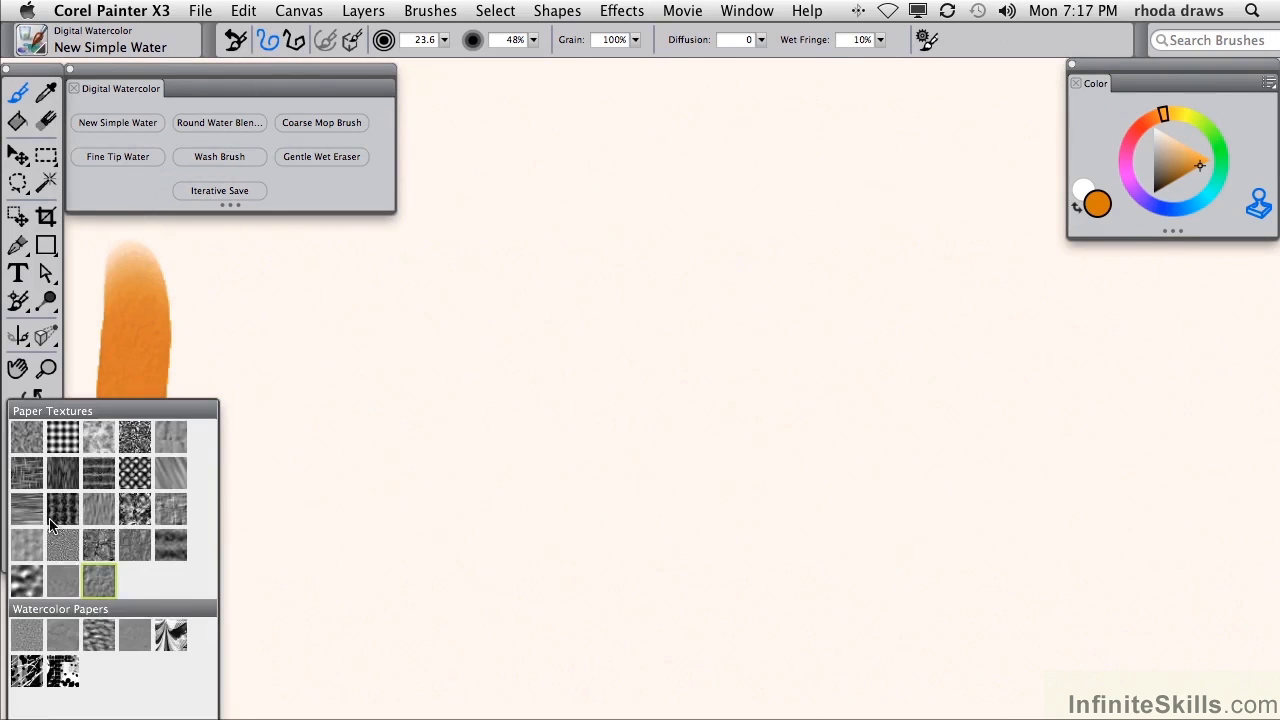
{"action": "left_click", "coordinate": [95, 580]}
- Blend soft orange strokes beside and into the first one with the Round Water Blender, and add a vertical Coarse Mop Brush stroke
{"action": "left_click", "coordinate": [231, 127]}
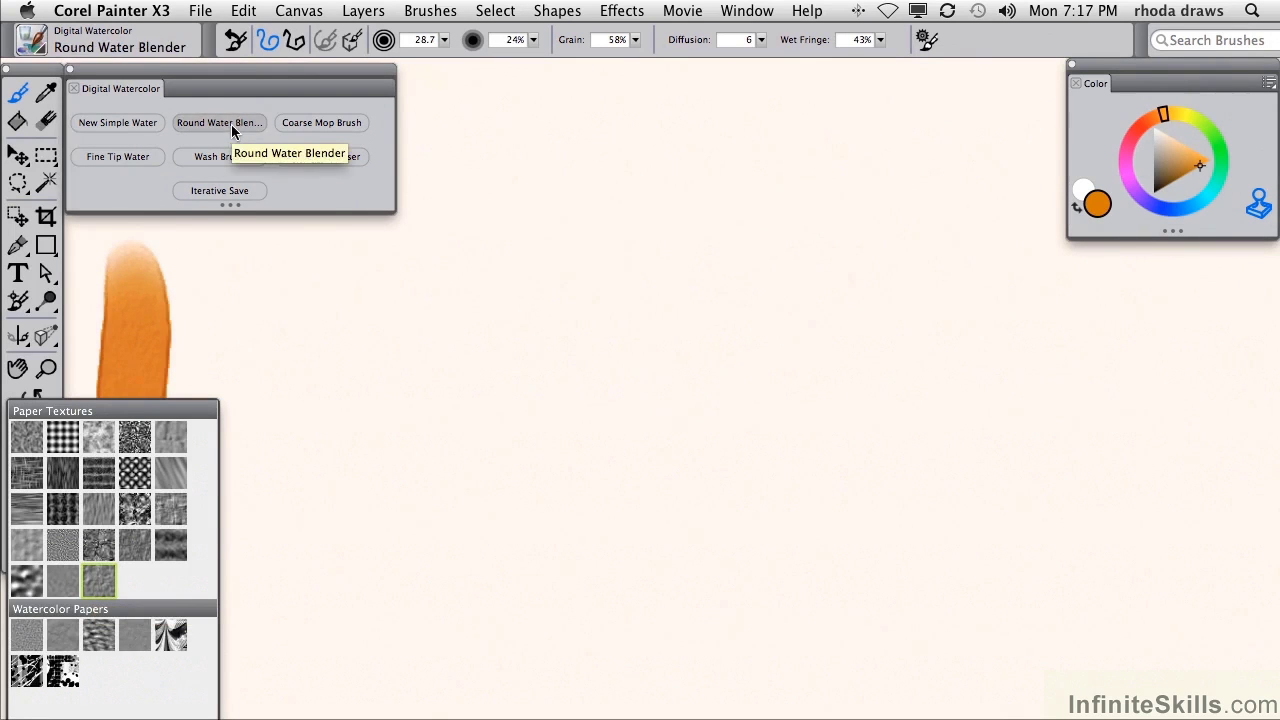
{"action": "left_click", "coordinate": [208, 246]}
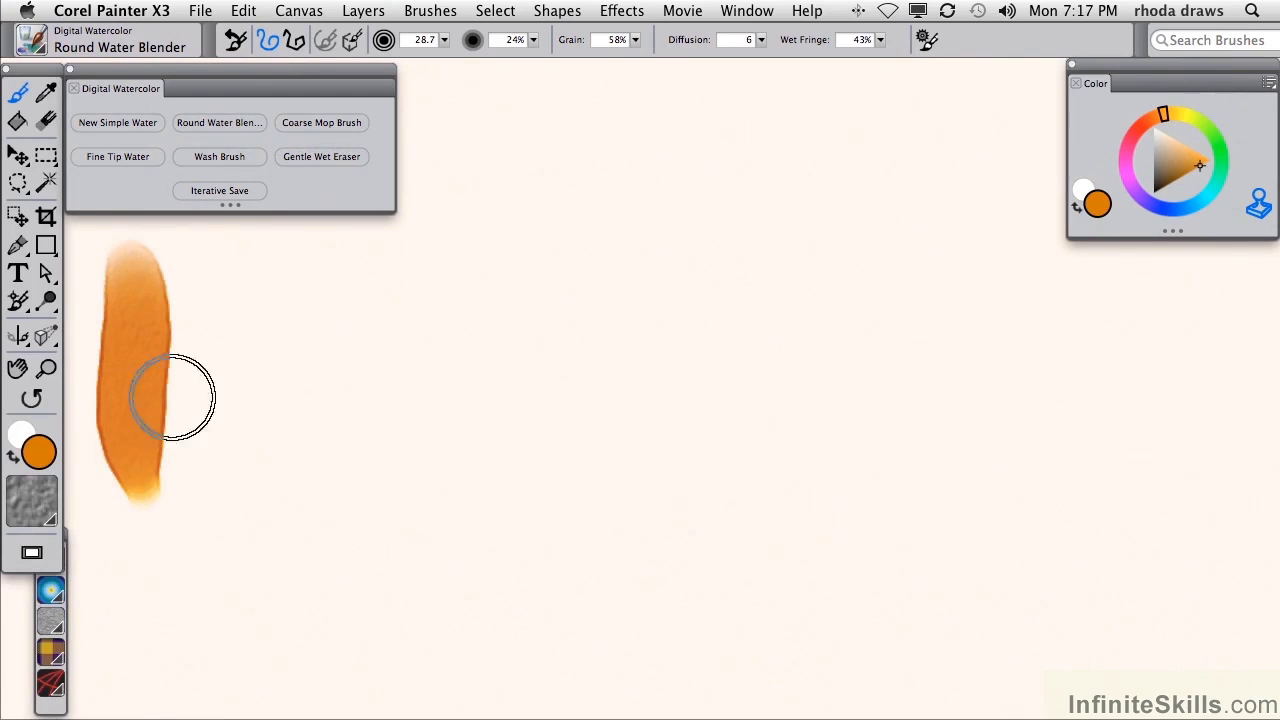
{"action": "mouse_move", "coordinate": [172, 397]}
{"action": "left_mouse_down"}
{"action": "mouse_move", "coordinate": [168, 299]}
{"action": "mouse_move", "coordinate": [168, 423]}
{"action": "mouse_move", "coordinate": [150, 465]}
{"action": "mouse_move", "coordinate": [105, 442]}
{"action": "mouse_move", "coordinate": [98, 410]}
{"action": "left_mouse_up"}
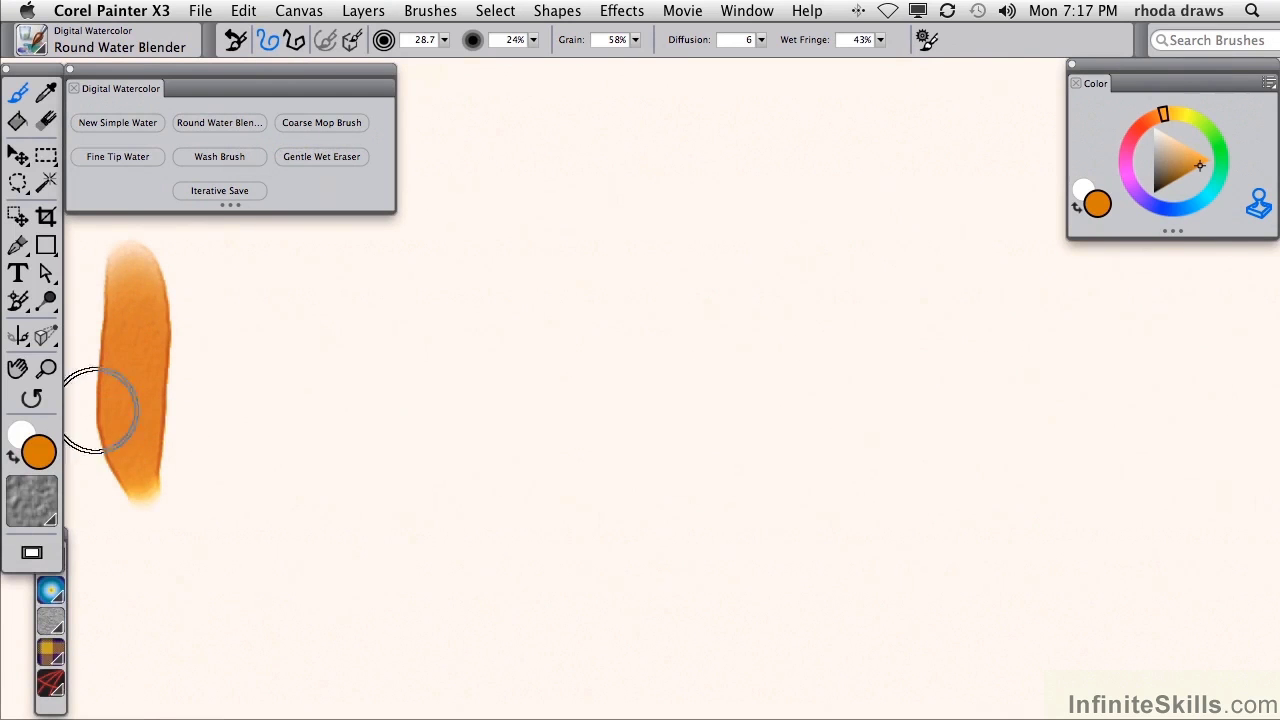
{"action": "left_click_drag", "start_coordinate": [234, 311], "coordinate": [257, 476]}
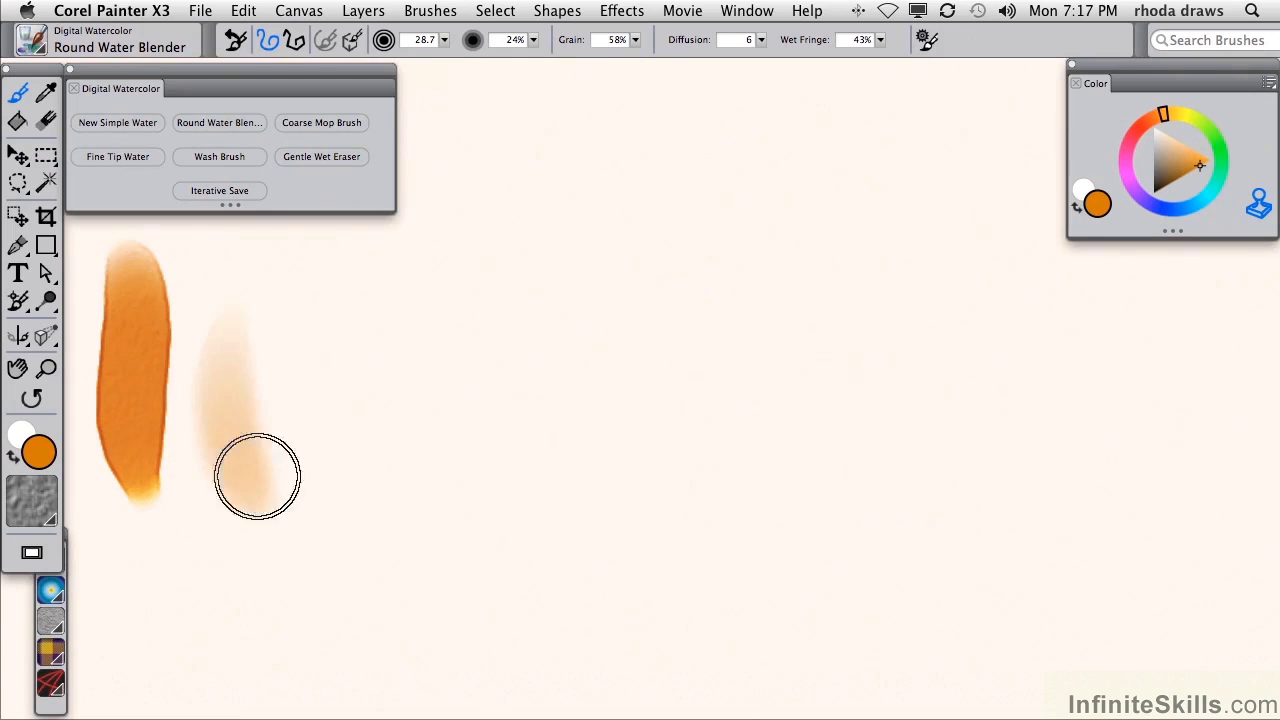
{"action": "left_click_drag", "start_coordinate": [209, 320], "coordinate": [251, 514]}
{"action": "left_click_drag", "start_coordinate": [177, 451], "coordinate": [299, 316]}
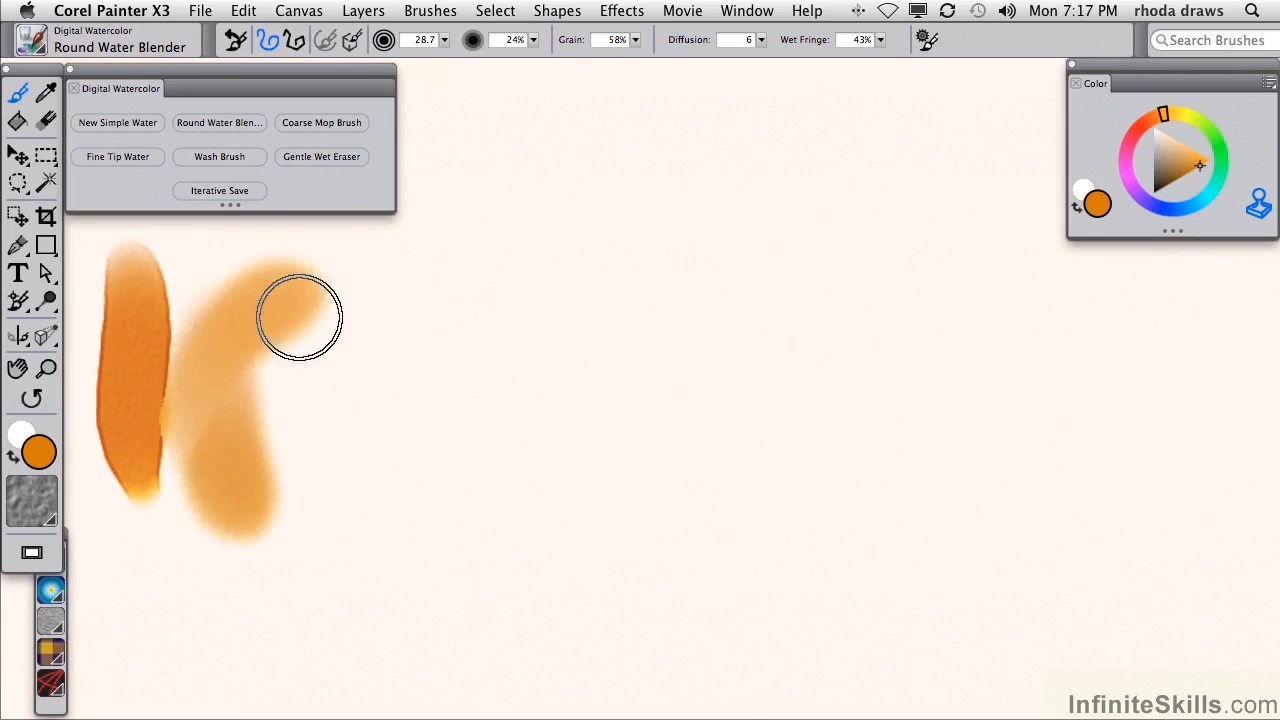
{"action": "left_click_drag", "start_coordinate": [183, 295], "coordinate": [175, 505]}
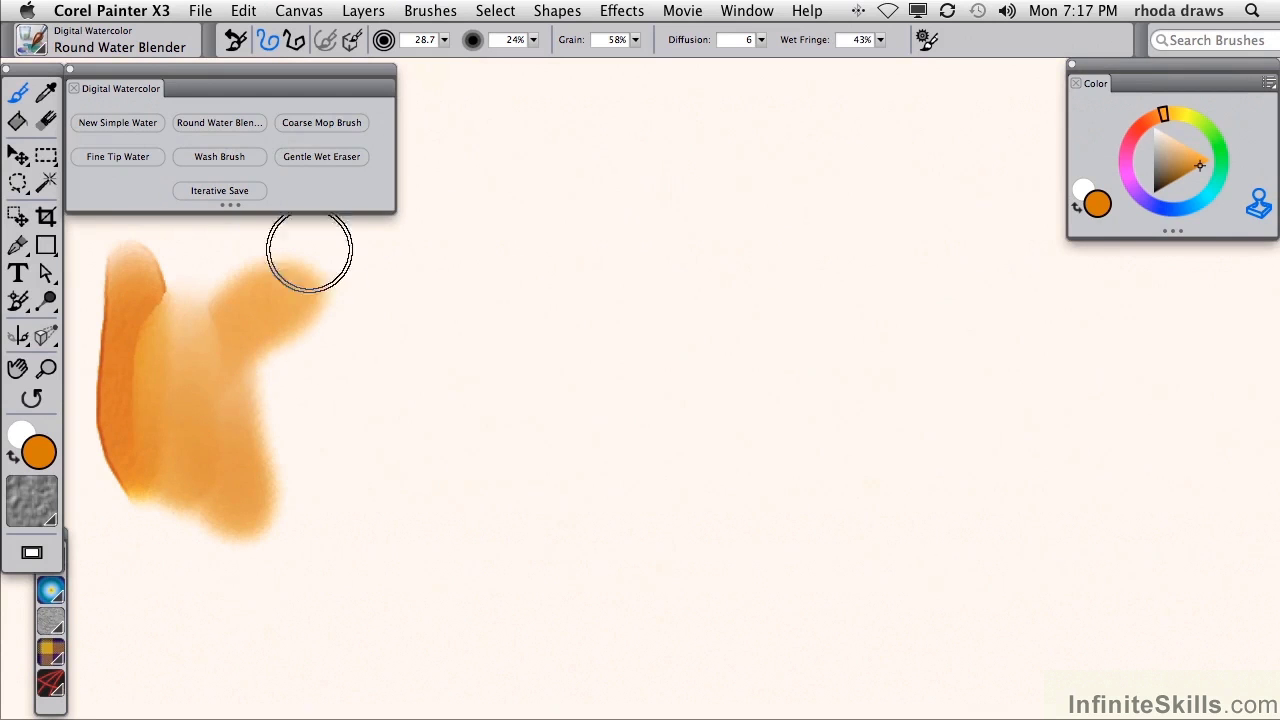
{"action": "left_click", "coordinate": [324, 122]}
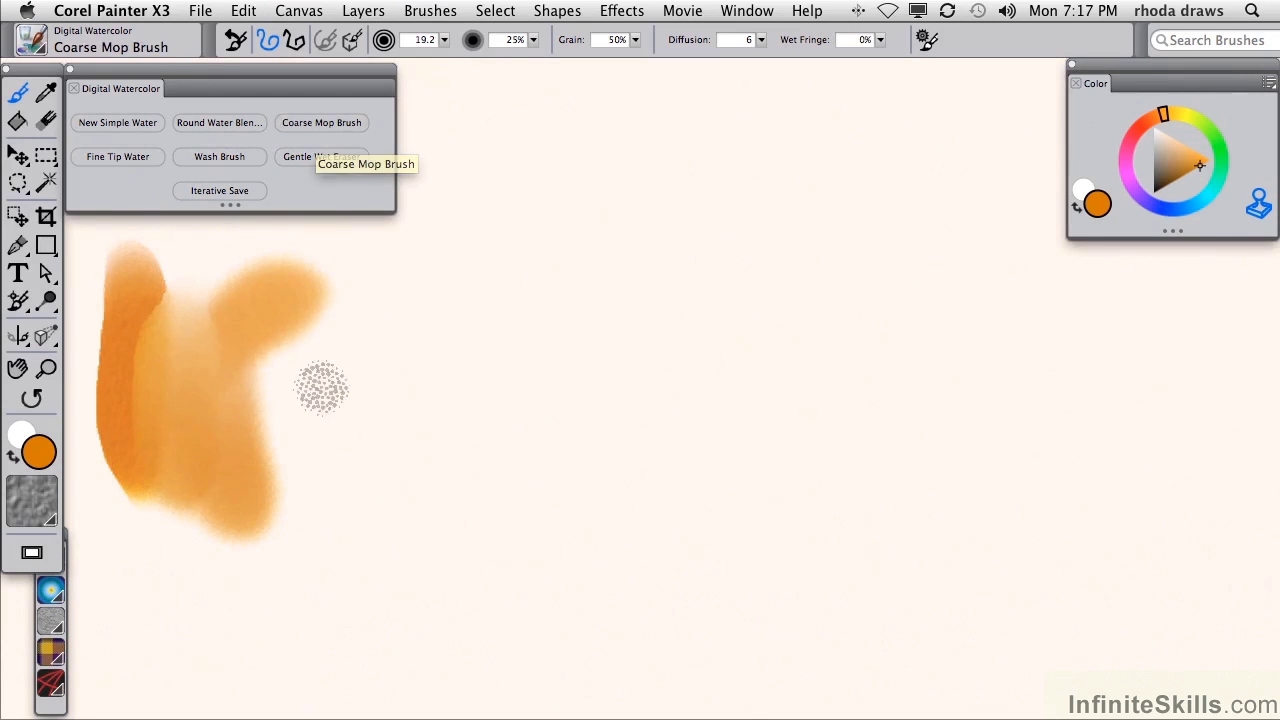
{"action": "left_click_drag", "start_coordinate": [322, 380], "coordinate": [314, 570]}
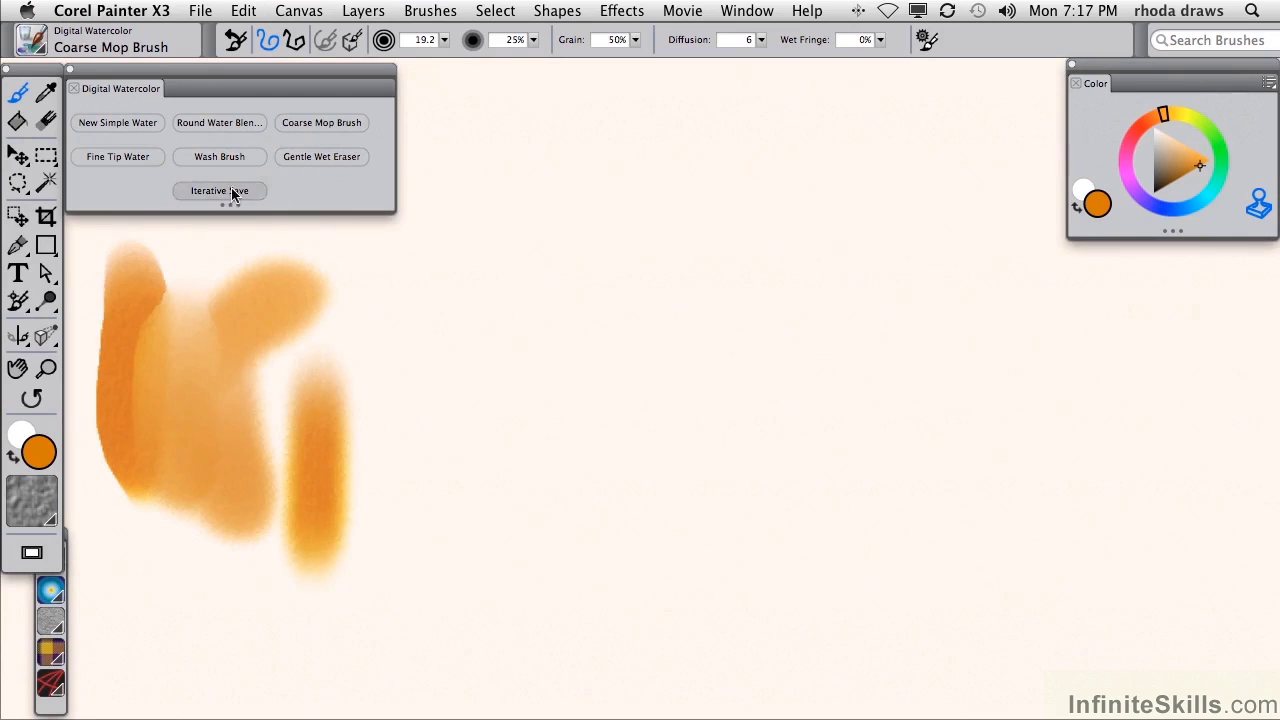
- Paint a cluster of thin curved orange strokes below the wide ones with the Fine Tip Water brush
{"action": "left_click", "coordinate": [118, 157]}
{"action": "left_click_drag", "start_coordinate": [110, 520], "coordinate": [234, 598]}
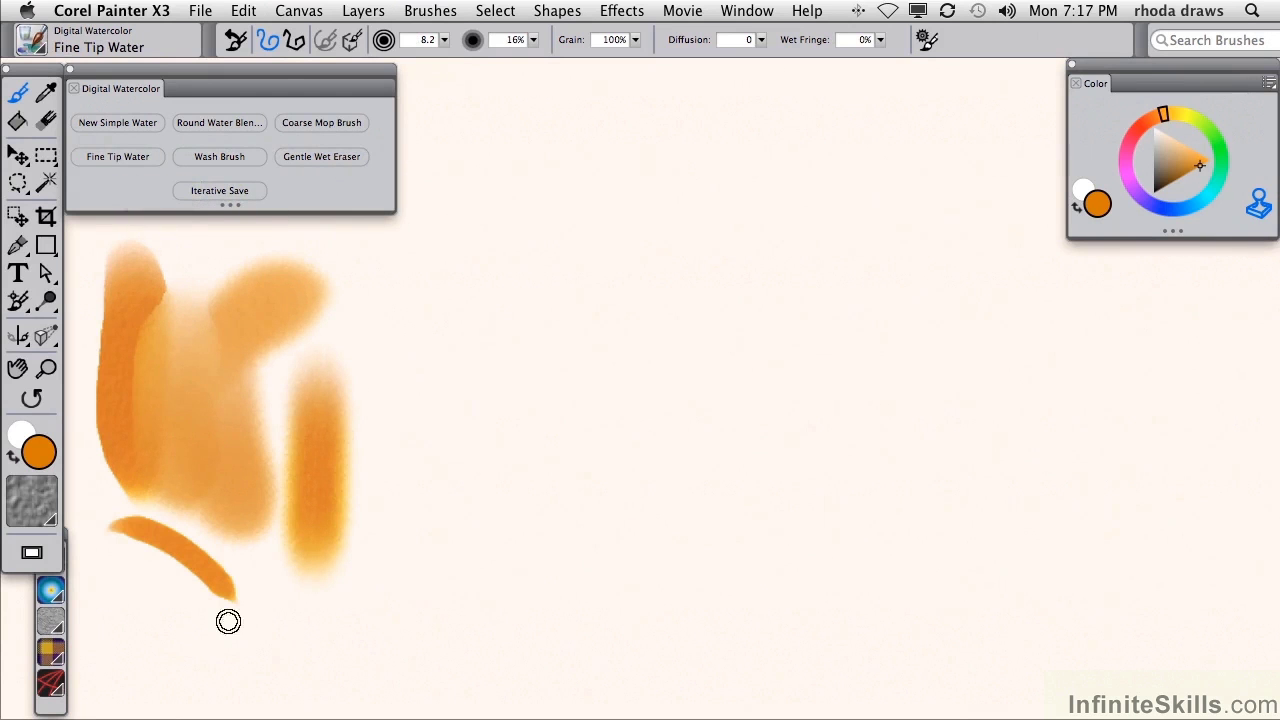
{"action": "left_click_drag", "start_coordinate": [105, 566], "coordinate": [188, 644]}
{"action": "left_click_drag", "start_coordinate": [95, 572], "coordinate": [190, 624]}
{"action": "left_click_drag", "start_coordinate": [238, 552], "coordinate": [244, 656]}
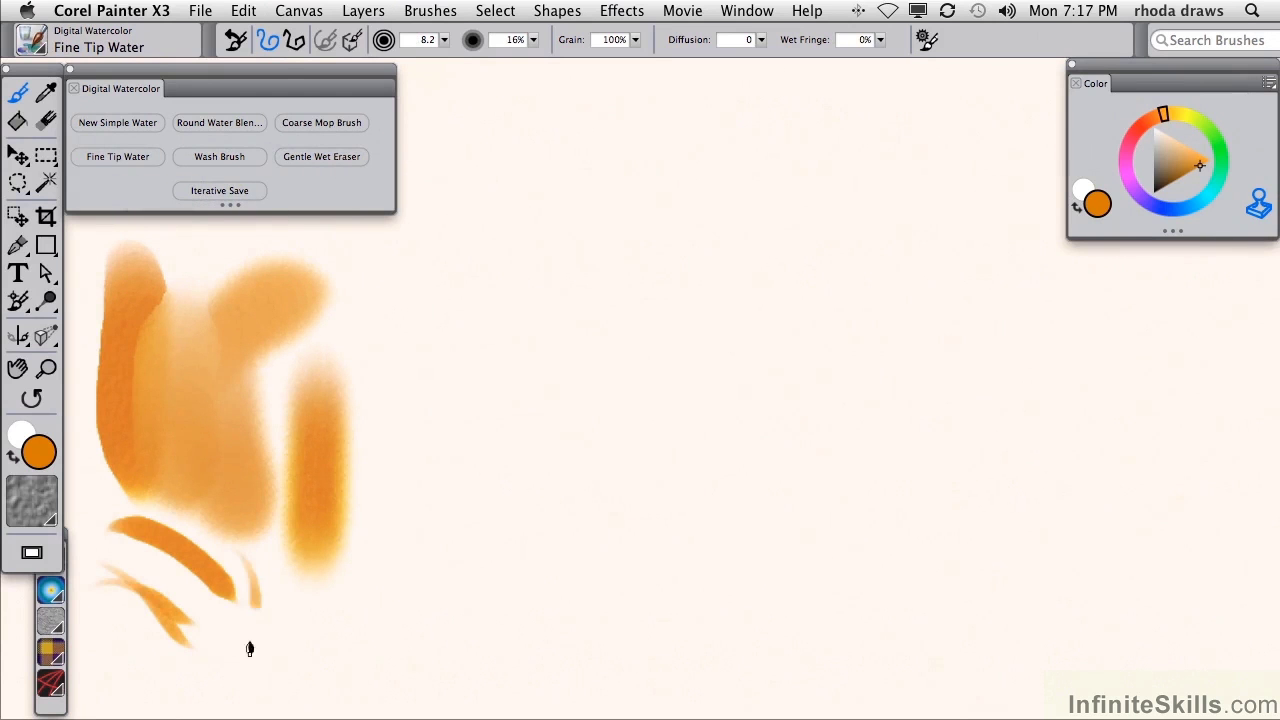
{"action": "left_click_drag", "start_coordinate": [264, 536], "coordinate": [287, 664]}
{"action": "left_click_drag", "start_coordinate": [109, 614], "coordinate": [196, 662]}
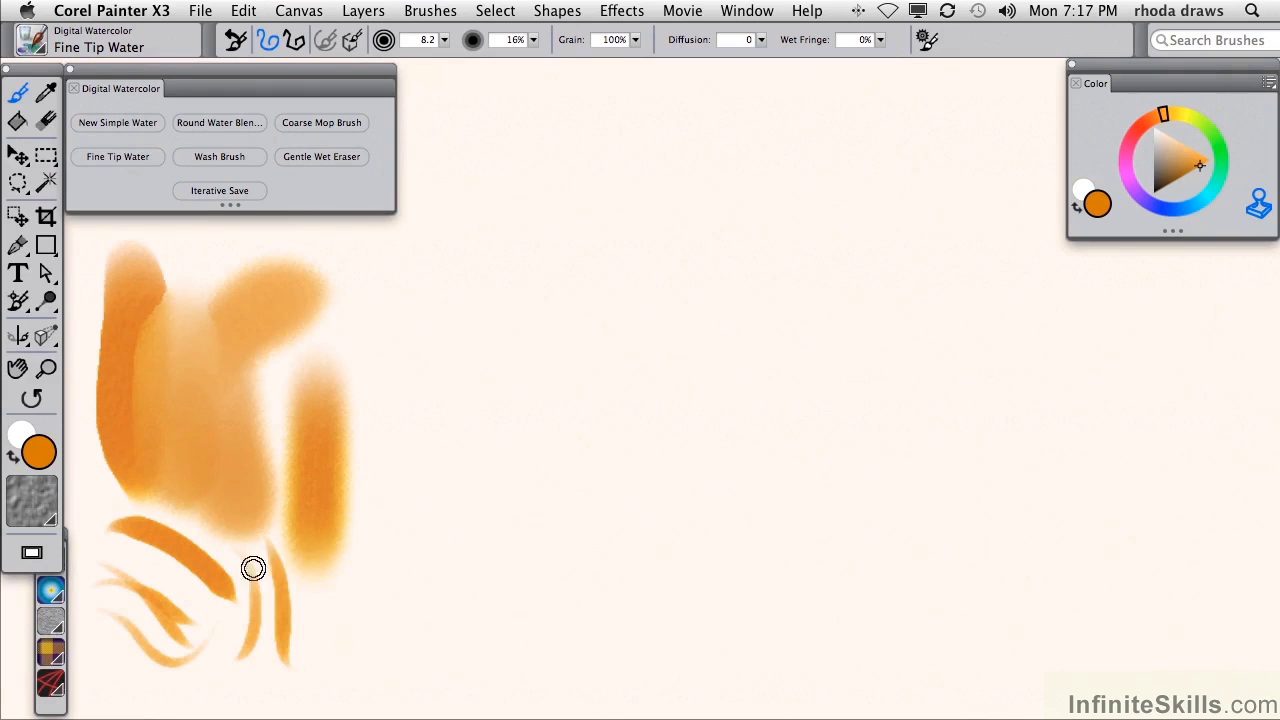
{"action": "left_click_drag", "start_coordinate": [172, 580], "coordinate": [208, 668]}
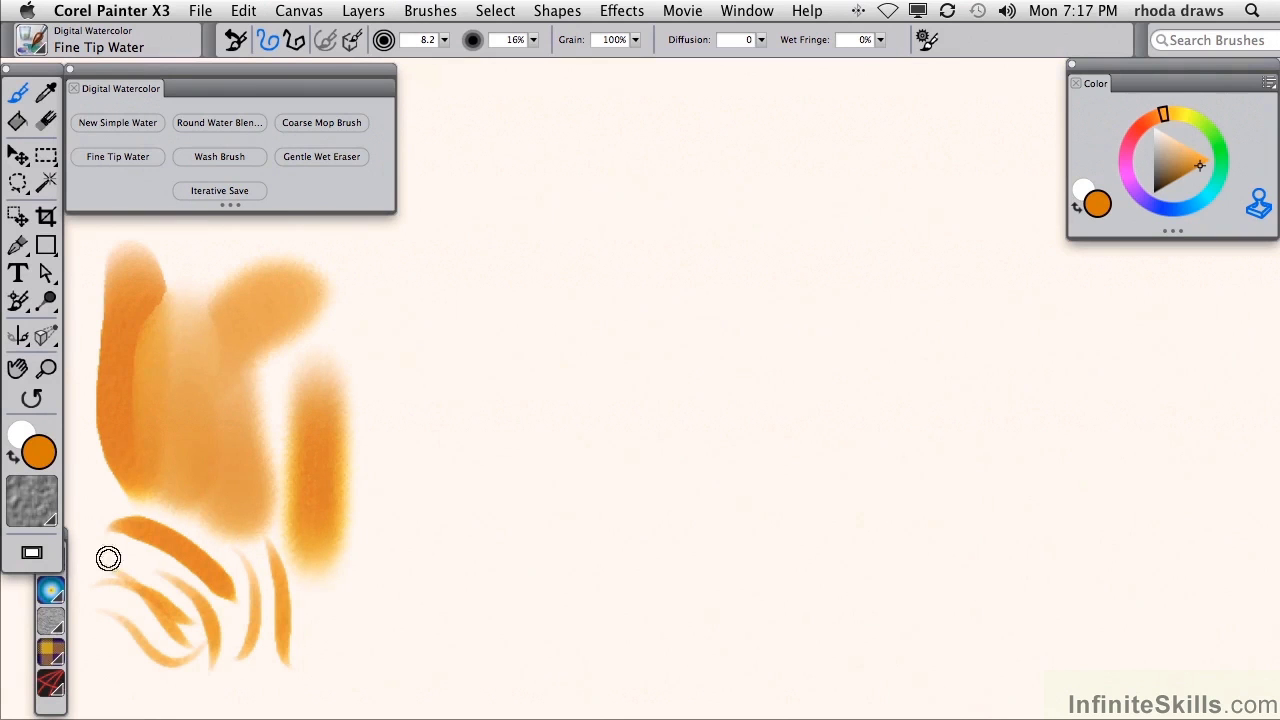
{"action": "mouse_move", "coordinate": [134, 569]}
{"action": "left_mouse_down"}
{"action": "mouse_move", "coordinate": [91, 546]}
{"action": "mouse_move", "coordinate": [150, 573]}
{"action": "mouse_move", "coordinate": [98, 629]}
{"action": "mouse_move", "coordinate": [104, 640]}
{"action": "left_mouse_up"}
{"action": "left_click_drag", "start_coordinate": [90, 557], "coordinate": [106, 643]}
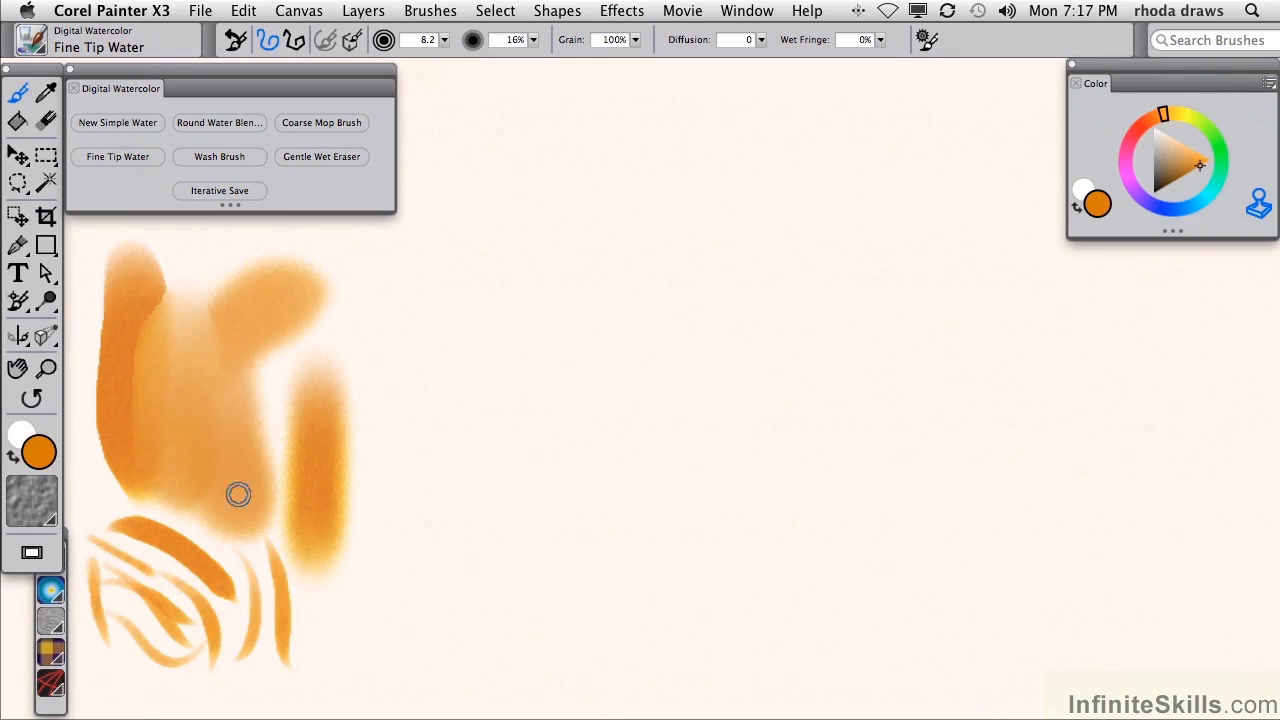
- Paint two overlapping strokes with the Wash Brush, and add Coarse Mop Brush strokes alongside and over them for comparison
{"action": "left_click", "coordinate": [222, 156]}
{"action": "left_click_drag", "start_coordinate": [368, 290], "coordinate": [385, 490]}
{"action": "mouse_move", "coordinate": [445, 272]}
{"action": "left_mouse_down"}
{"action": "mouse_move", "coordinate": [420, 340]}
{"action": "mouse_move", "coordinate": [426, 580]}
{"action": "mouse_move", "coordinate": [412, 600]}
{"action": "left_mouse_up"}
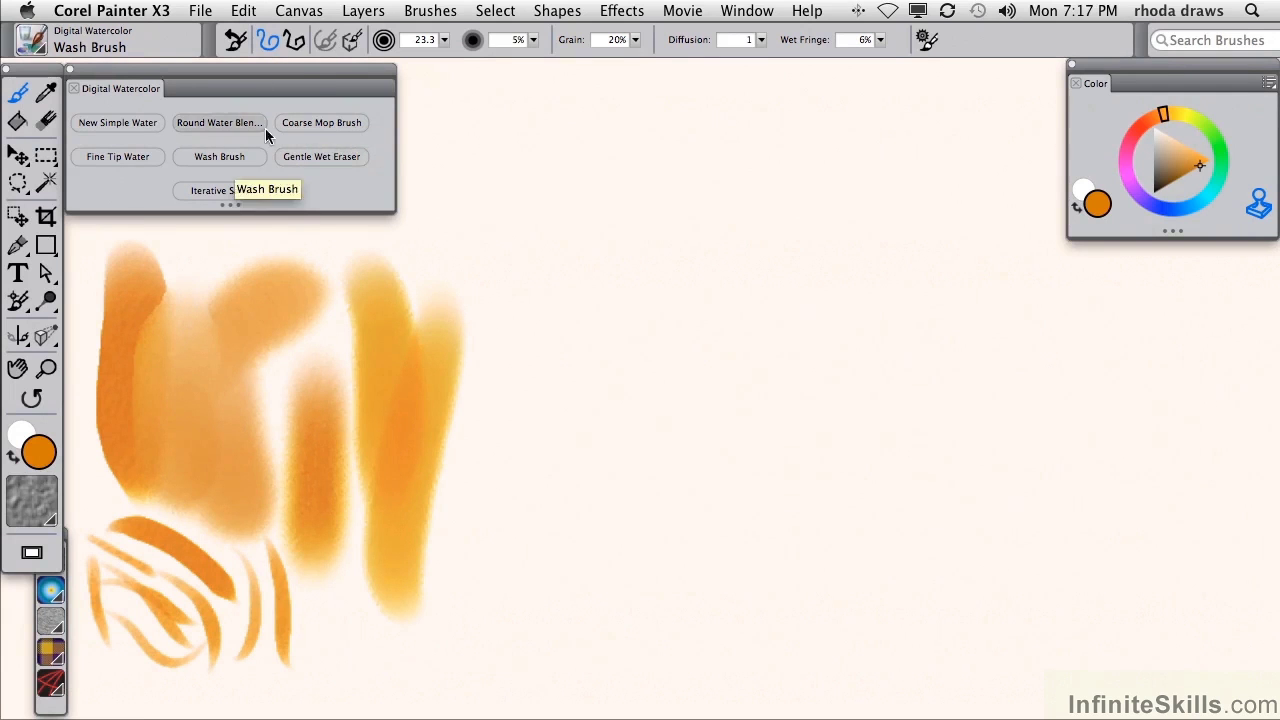
{"action": "left_click", "coordinate": [321, 122]}
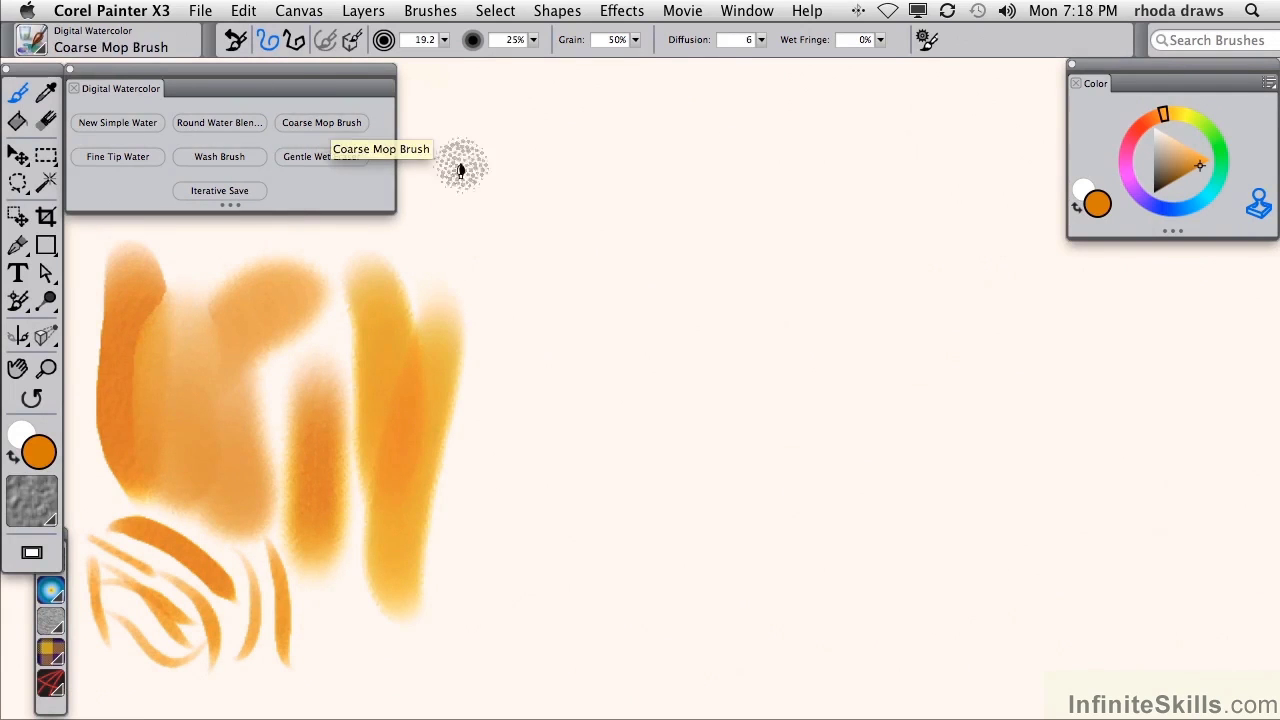
{"action": "mouse_move", "coordinate": [457, 157]}
{"action": "left_mouse_down"}
{"action": "mouse_move", "coordinate": [442, 382]}
{"action": "mouse_move", "coordinate": [508, 316]}
{"action": "mouse_move", "coordinate": [479, 285]}
{"action": "mouse_move", "coordinate": [511, 570]}
{"action": "left_mouse_up"}
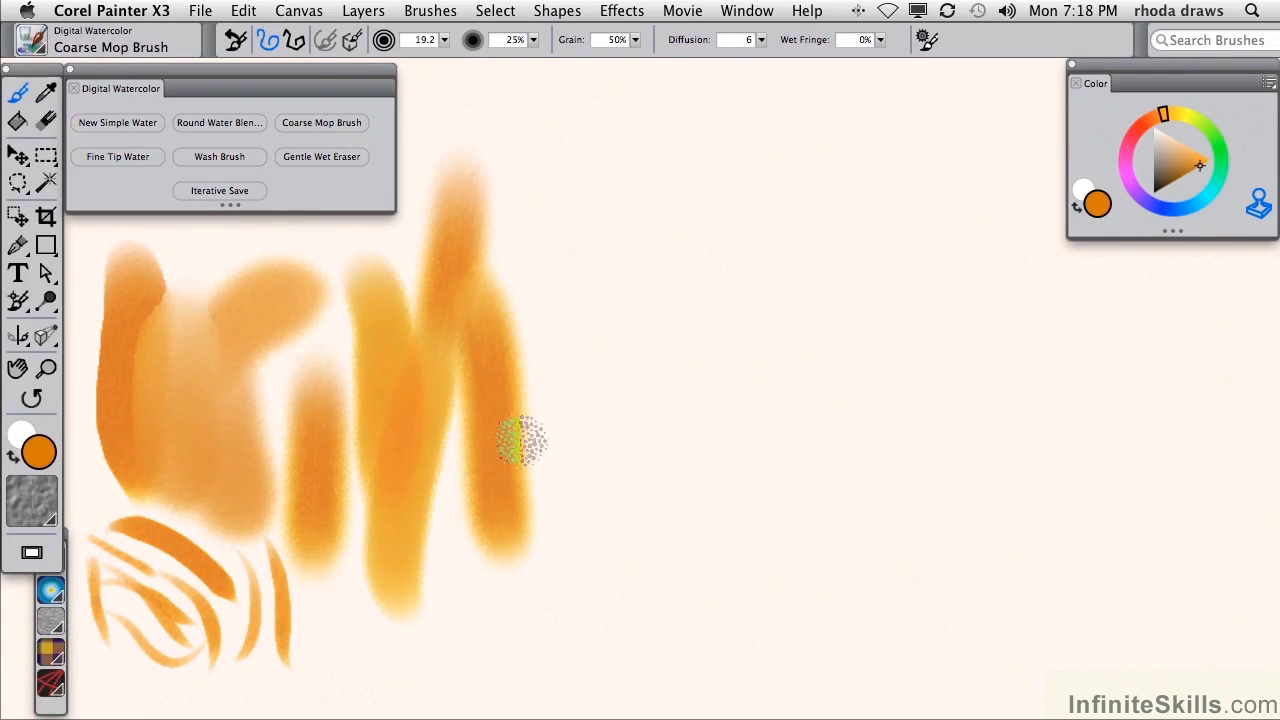
- Lift colour out of the painted strokes with the Gentle Wet Eraser, and clear the whole canvas
{"action": "left_click", "coordinate": [315, 158]}
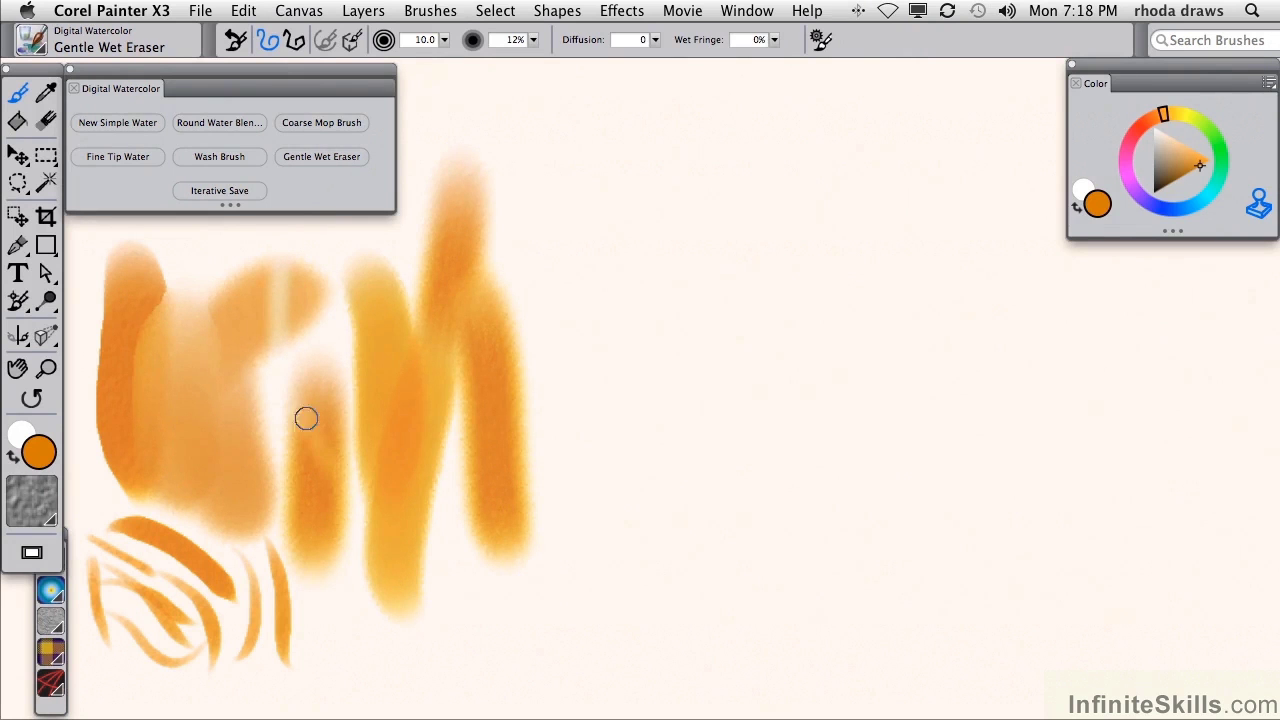
{"action": "mouse_move", "coordinate": [320, 467]}
{"action": "left_mouse_down"}
{"action": "mouse_move", "coordinate": [278, 406]}
{"action": "mouse_move", "coordinate": [350, 505]}
{"action": "left_mouse_up"}
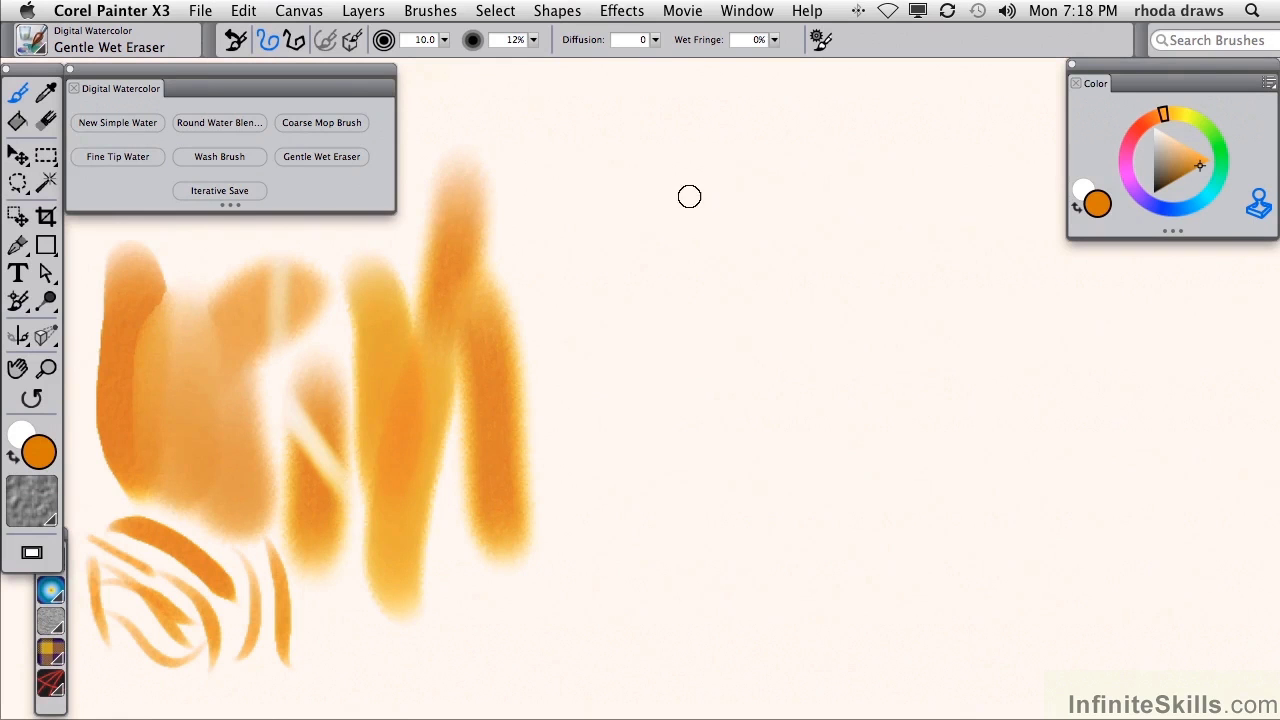
{"action": "key", "text": "super+a"}
{"action": "key", "text": "Delete"}
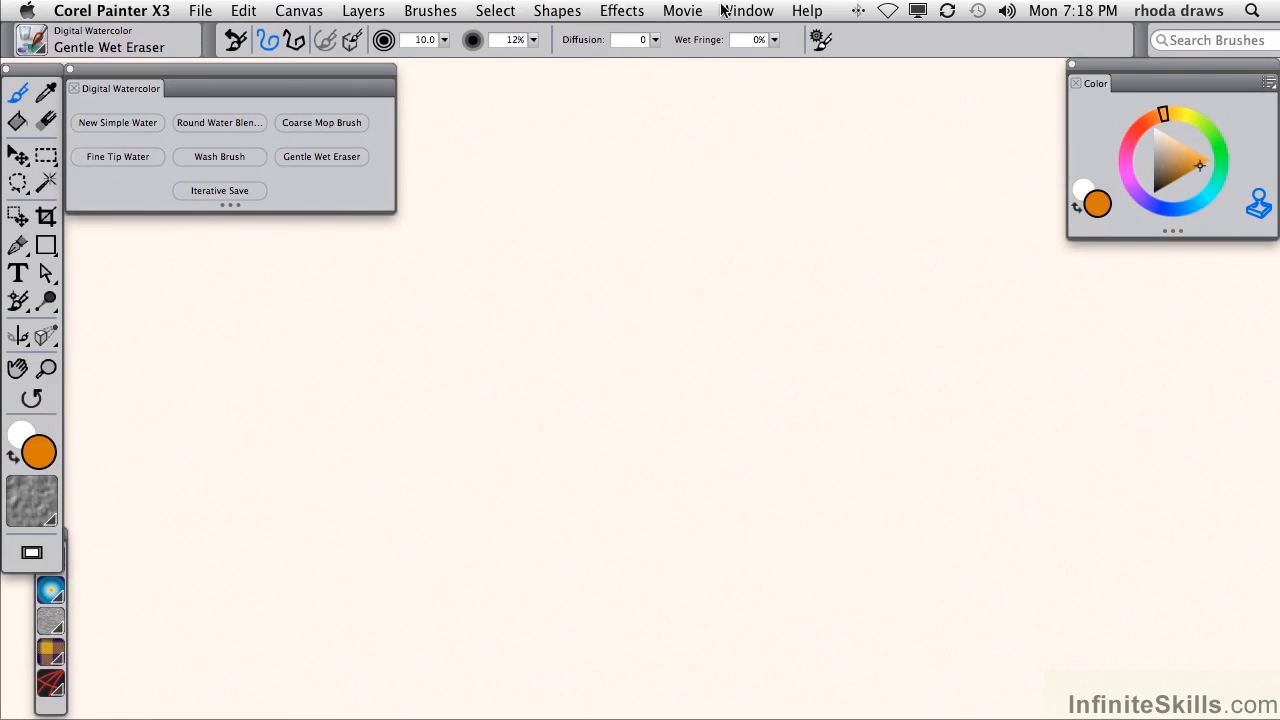
- Open the reference photo sunflowers-2.jpg from the Chapter 16 folder
{"action": "key", "text": "super+o"}
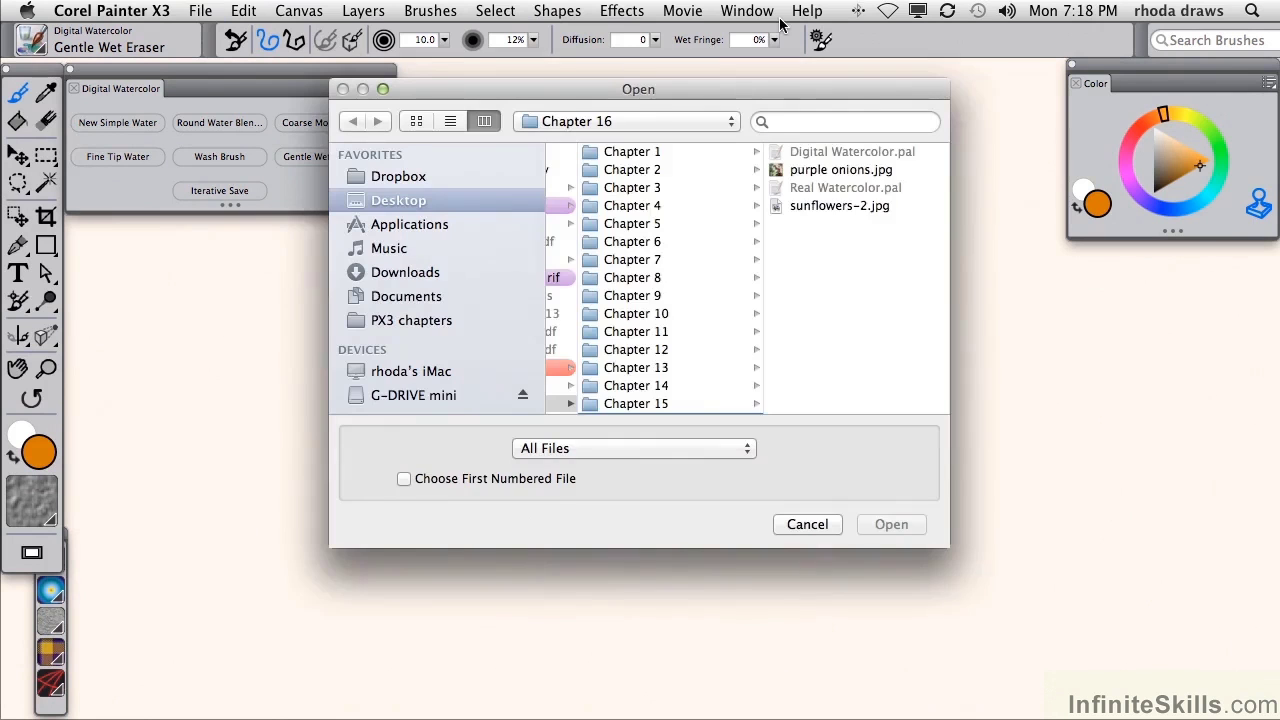
{"action": "left_click", "coordinate": [838, 207]}
{"action": "left_click", "coordinate": [888, 525]}
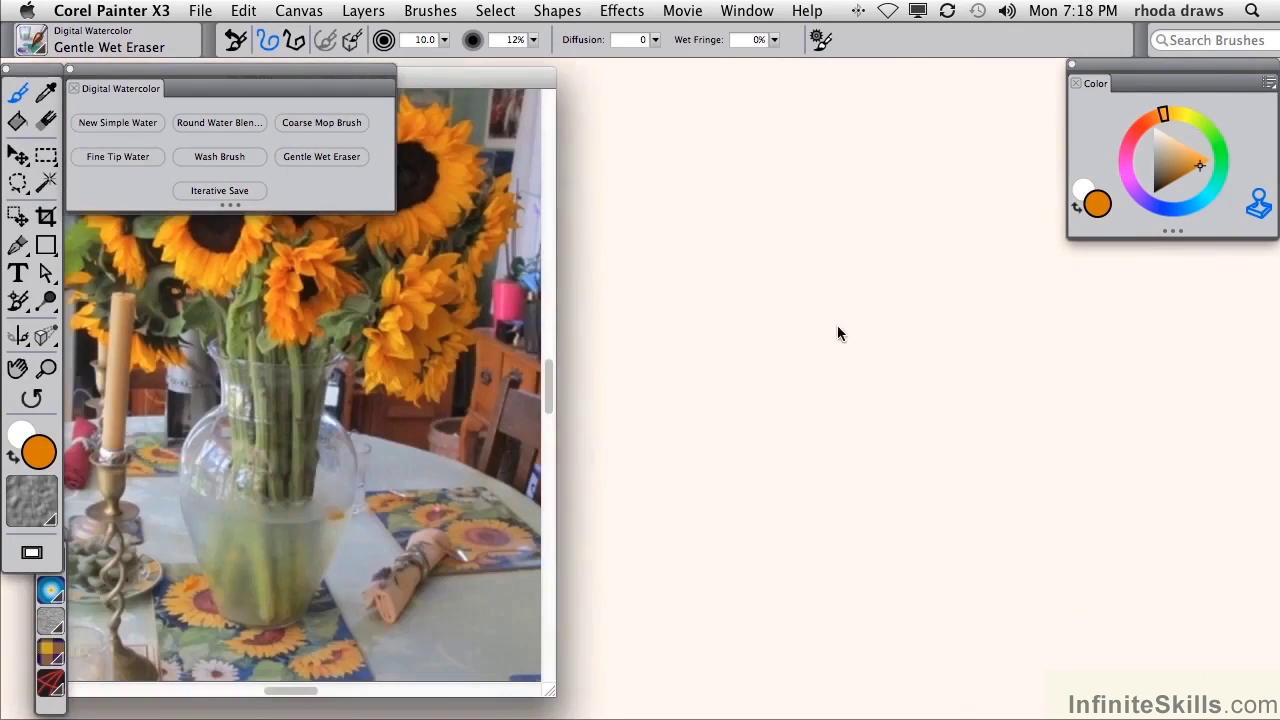
- Centre the sunflower photo and open the finished example Sunflower WC.rif from the Watercolor still life folder inside images-projects
{"action": "mouse_move", "coordinate": [441, 80]}
{"action": "left_mouse_down"}
{"action": "mouse_move", "coordinate": [820, 80]}
{"action": "mouse_move", "coordinate": [789, 65]}
{"action": "left_mouse_up"}
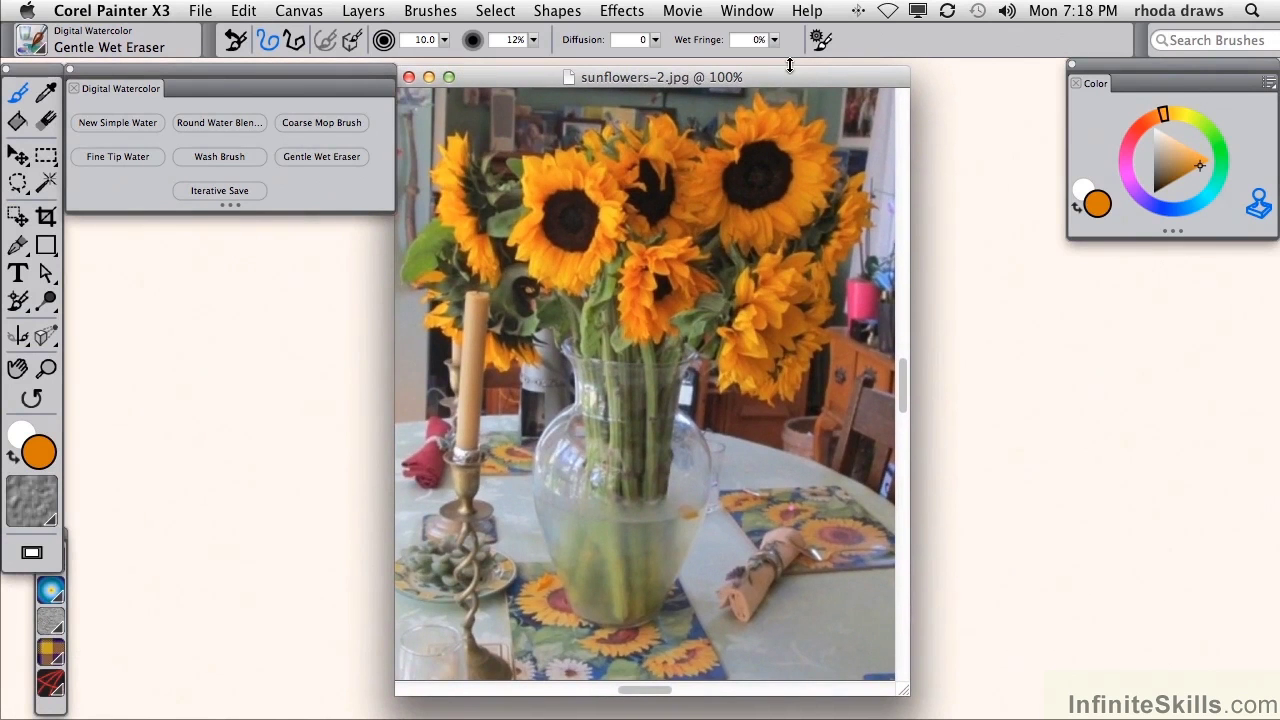
{"action": "key", "text": "super+o"}
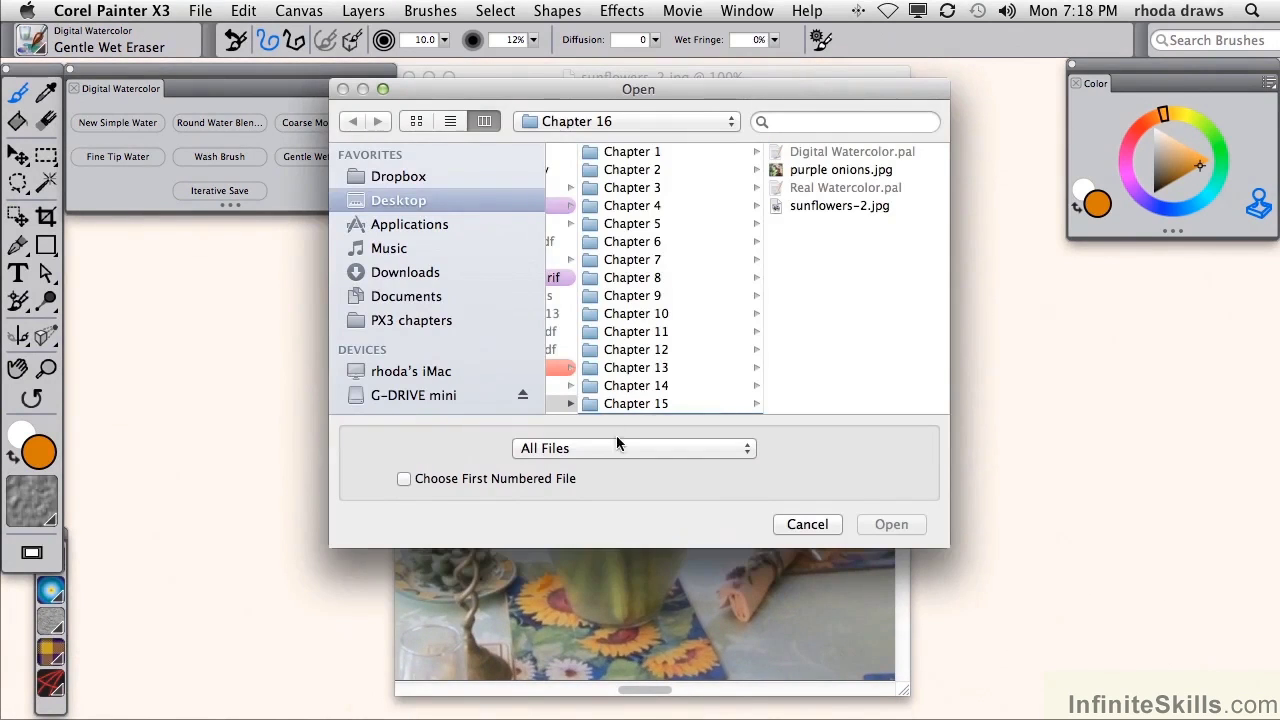
{"action": "left_click", "coordinate": [714, 123]}
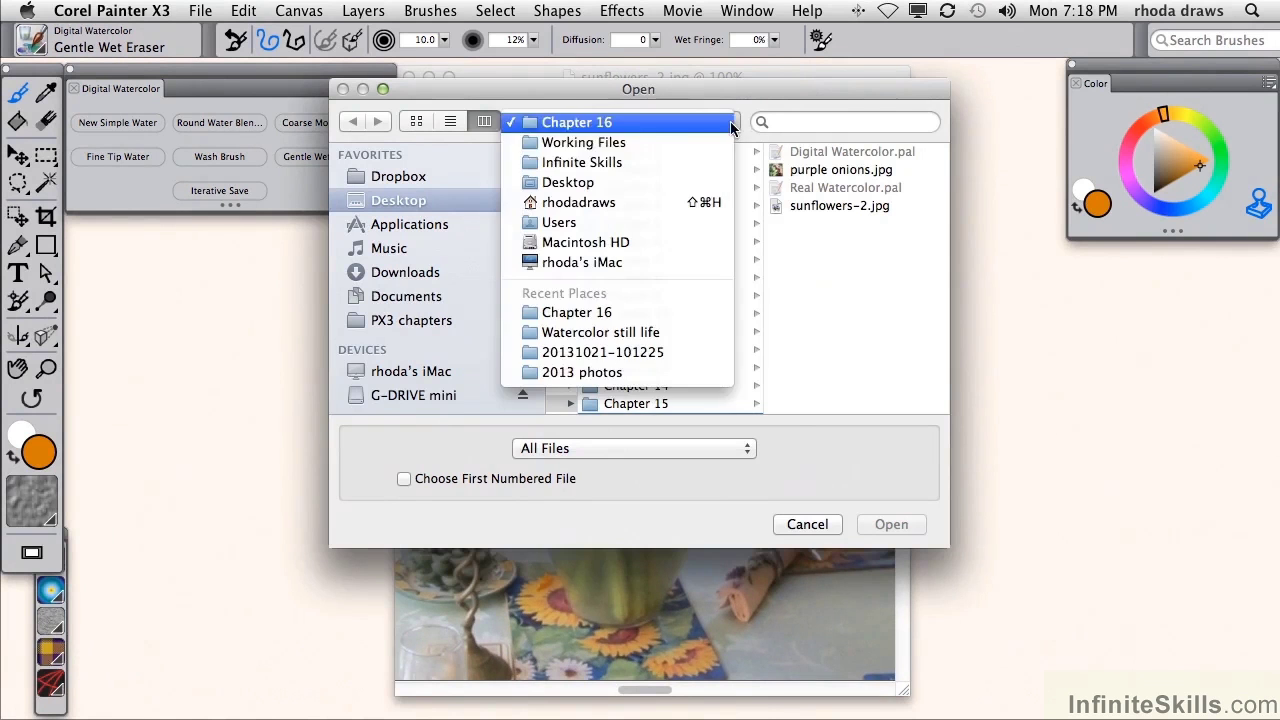
{"action": "left_click", "coordinate": [650, 143]}
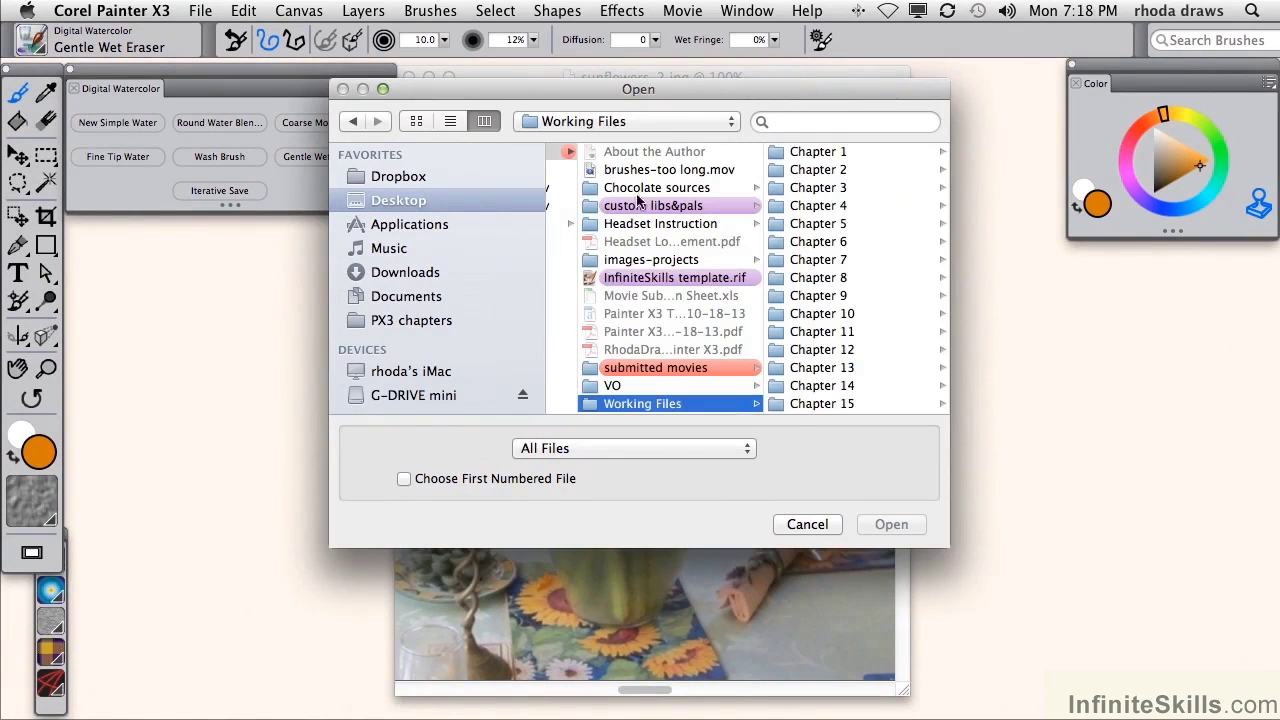
{"action": "left_click", "coordinate": [659, 262]}
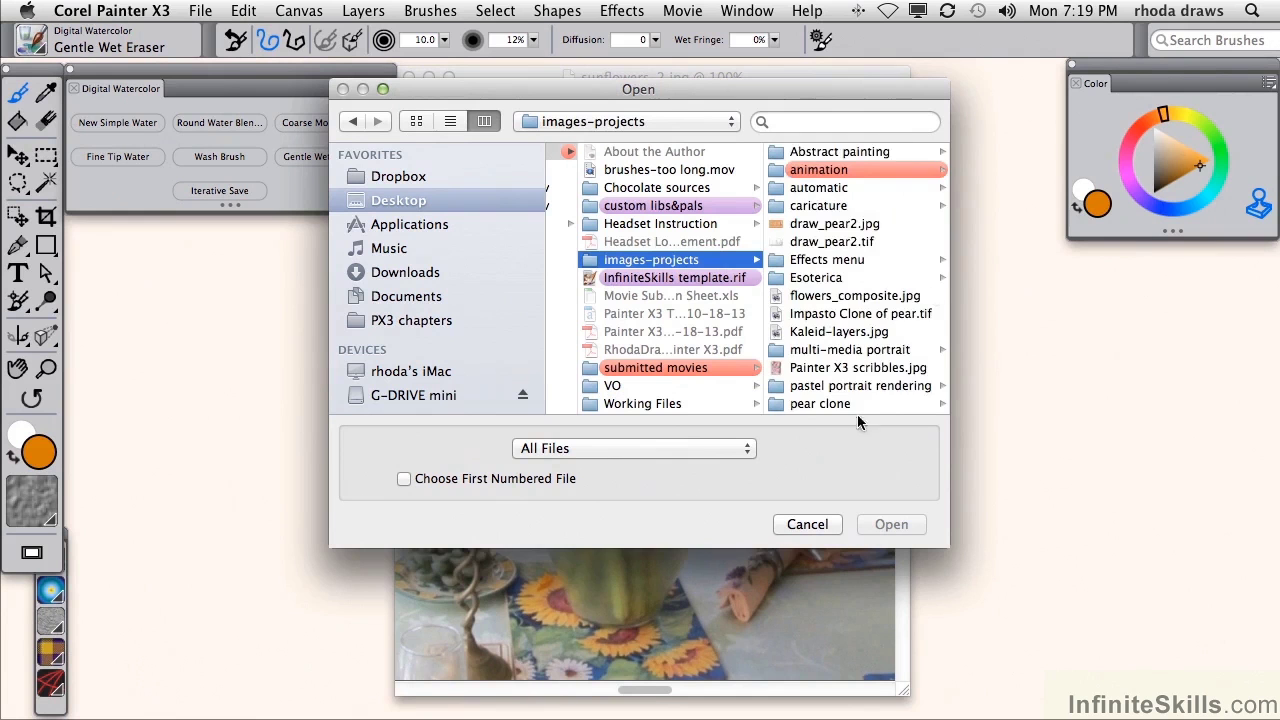
{"action": "scroll", "coordinate": [806, 334], "scroll_direction": "down", "scroll_amount": 10}
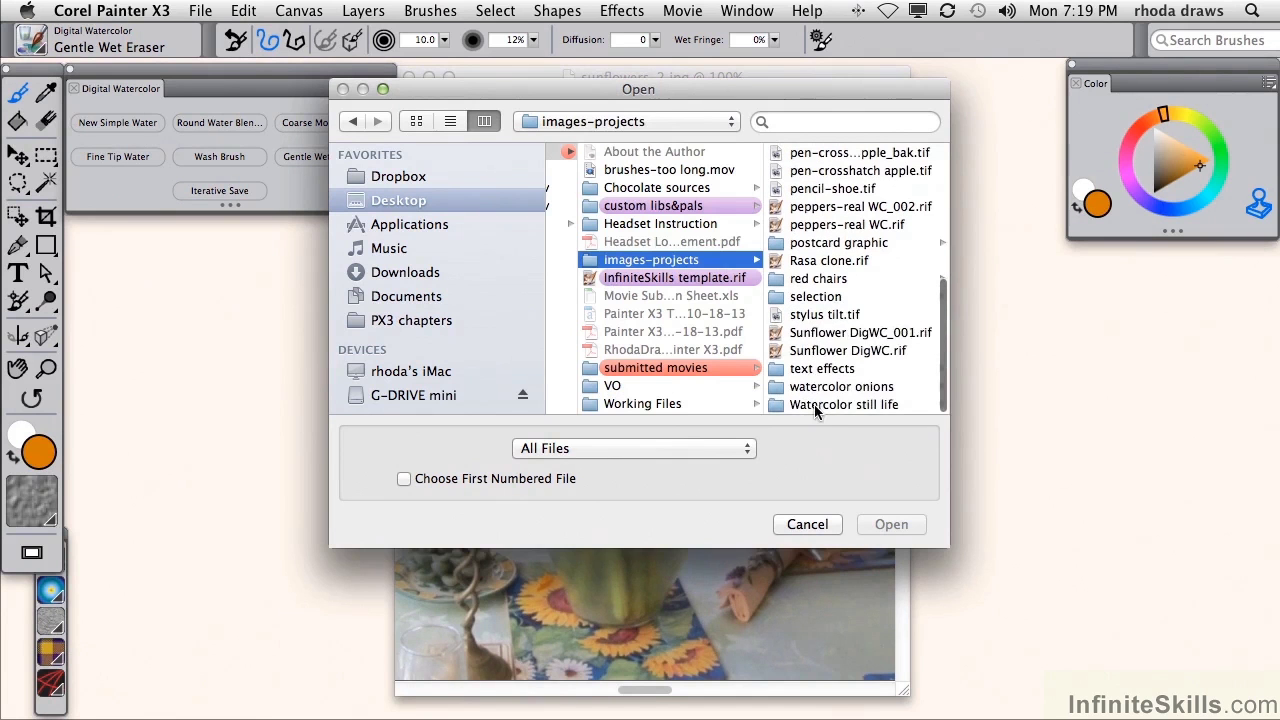
{"action": "left_click", "coordinate": [814, 404]}
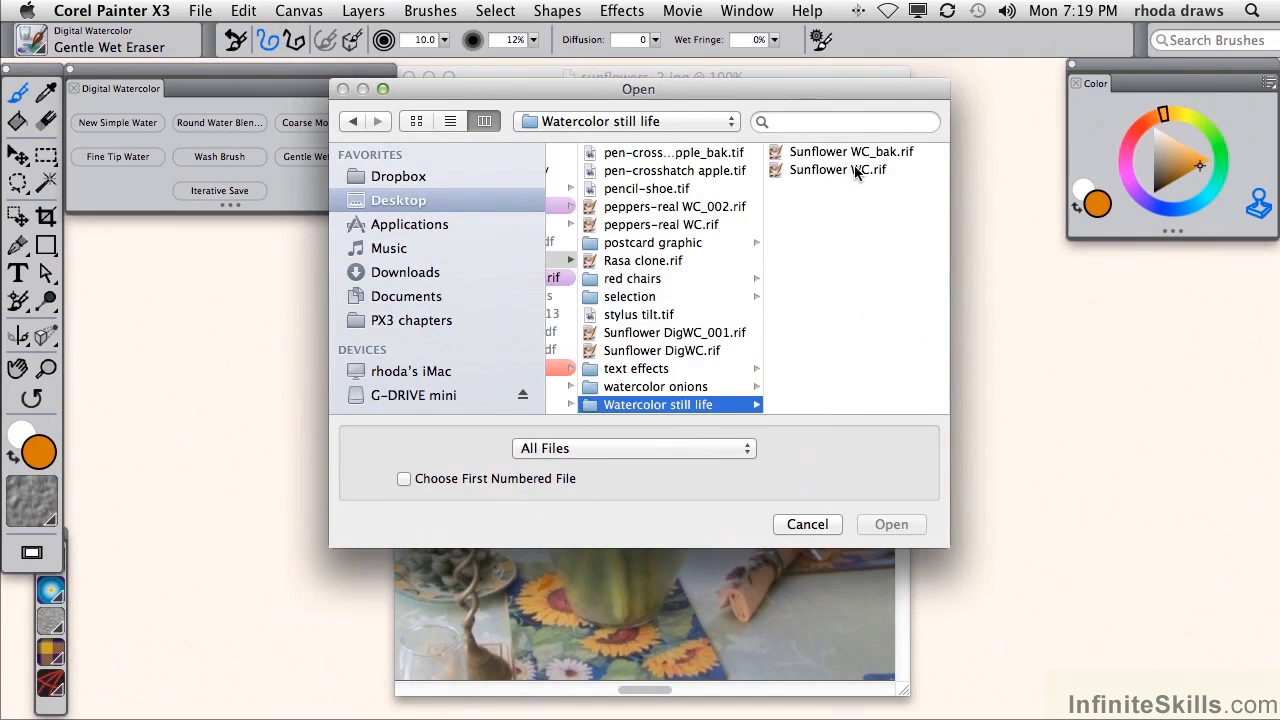
{"action": "left_click", "coordinate": [855, 172]}
{"action": "left_click", "coordinate": [888, 524]}
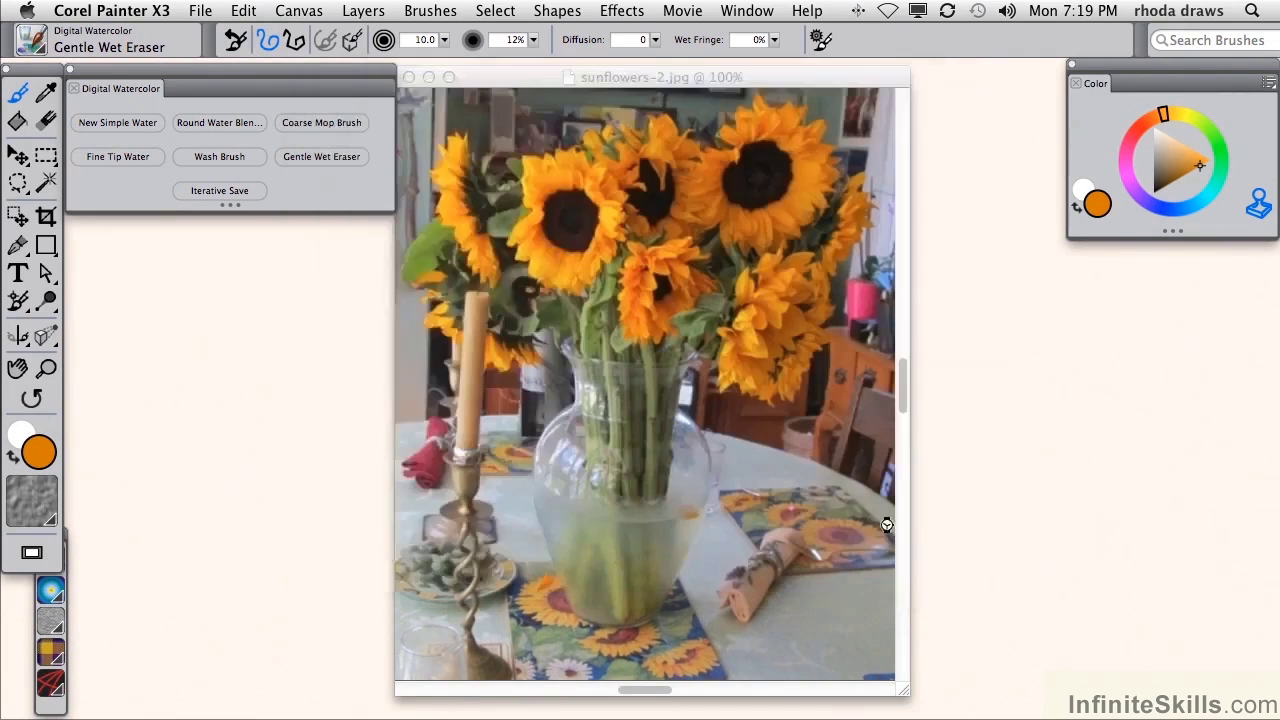
- Compare the finished painting side by side with the photo, close Sunflower WC.rif, and move the photo back to the middle
{"action": "left_click_drag", "start_coordinate": [449, 70], "coordinate": [1022, 94]}
{"action": "mouse_move", "coordinate": [547, 74]}
{"action": "left_mouse_down"}
{"action": "mouse_move", "coordinate": [300, 77]}
{"action": "mouse_move", "coordinate": [254, 117]}
{"action": "mouse_move", "coordinate": [260, 168]}
{"action": "left_mouse_up"}
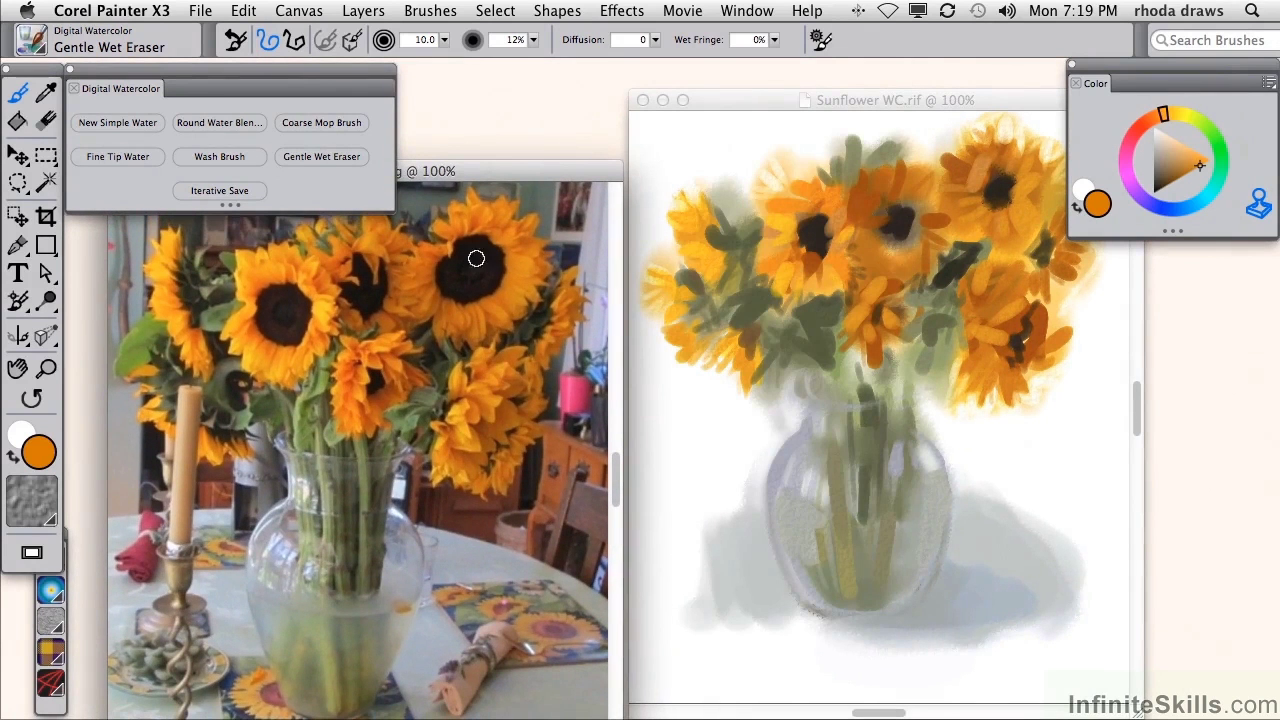
{"action": "left_click", "coordinate": [710, 101]}
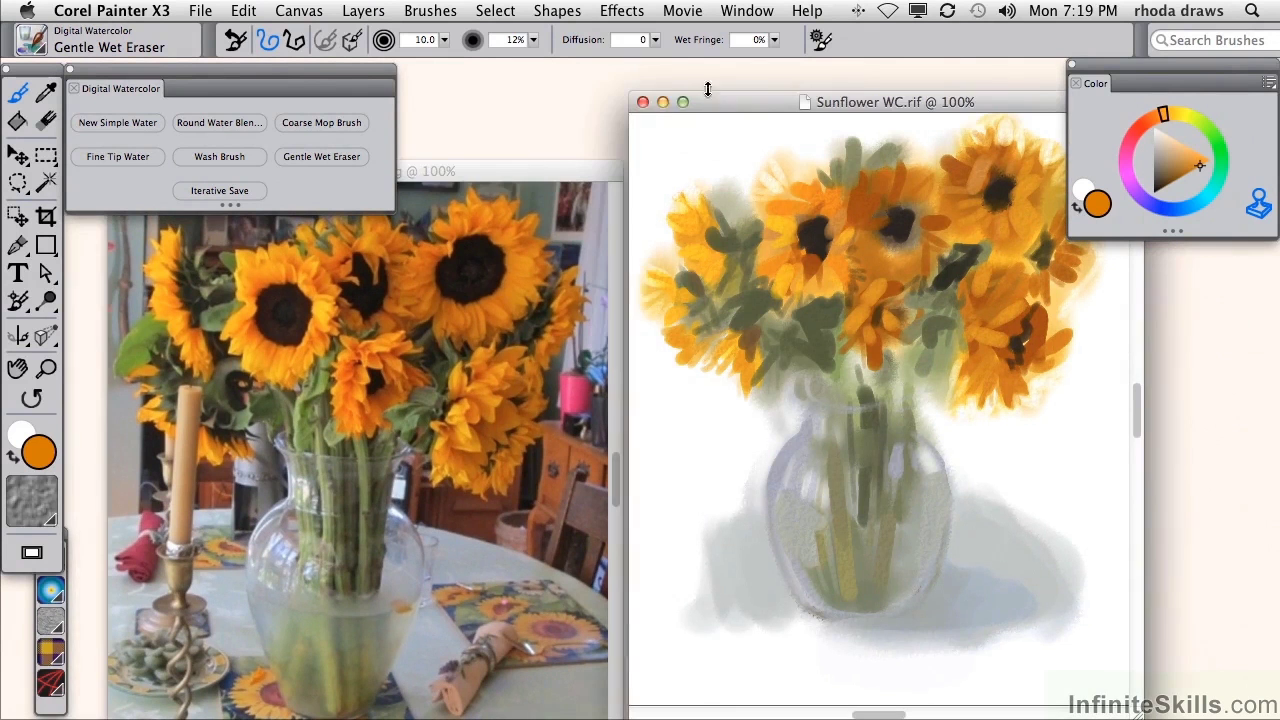
{"action": "left_click", "coordinate": [642, 102]}
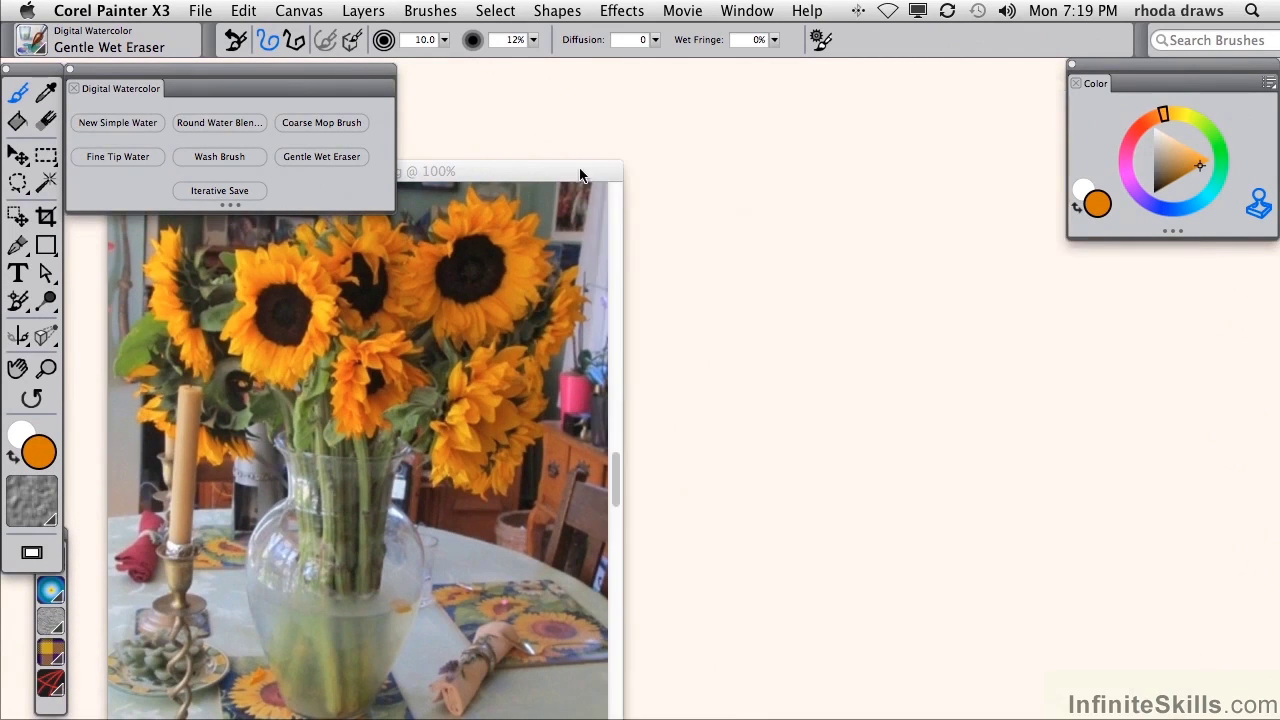
{"action": "left_click_drag", "start_coordinate": [569, 179], "coordinate": [946, 84]}
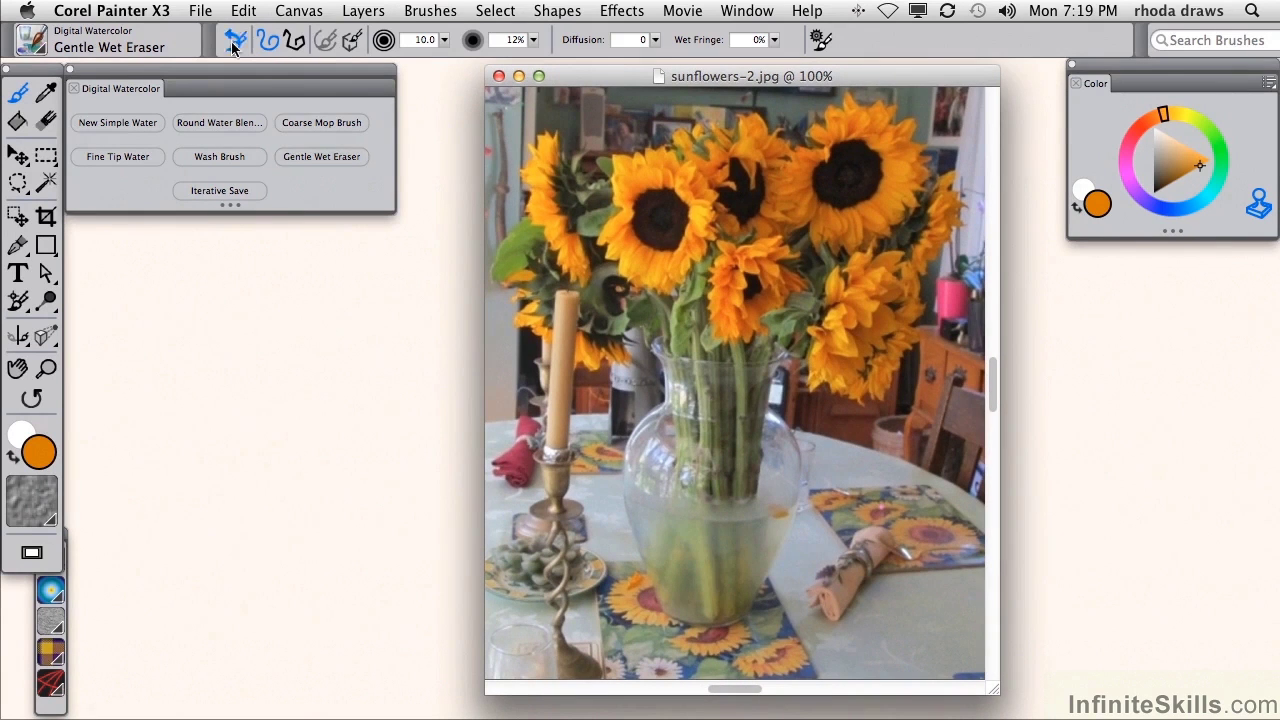
- Make a Quick Clone of sunflowers-2.jpg, centre the clone window, and set its tracing paper opacity to 50%
{"action": "left_click", "coordinate": [201, 11]}
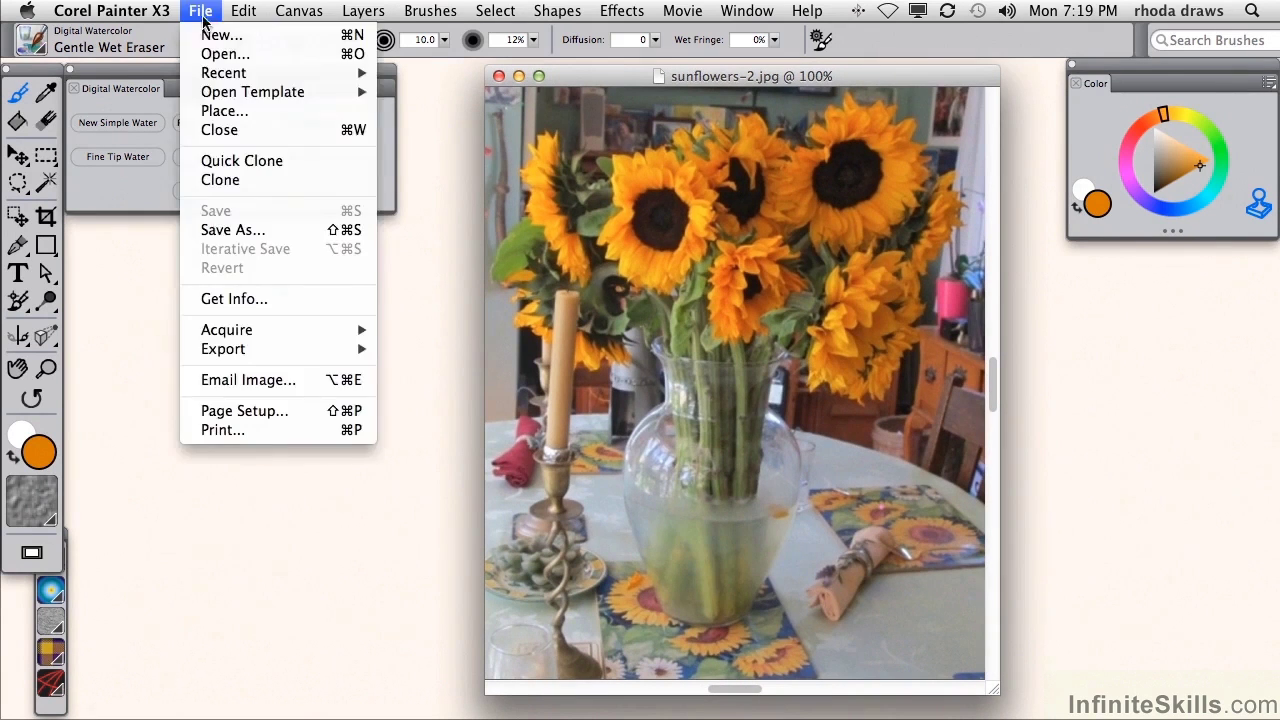
{"action": "left_click", "coordinate": [208, 160]}
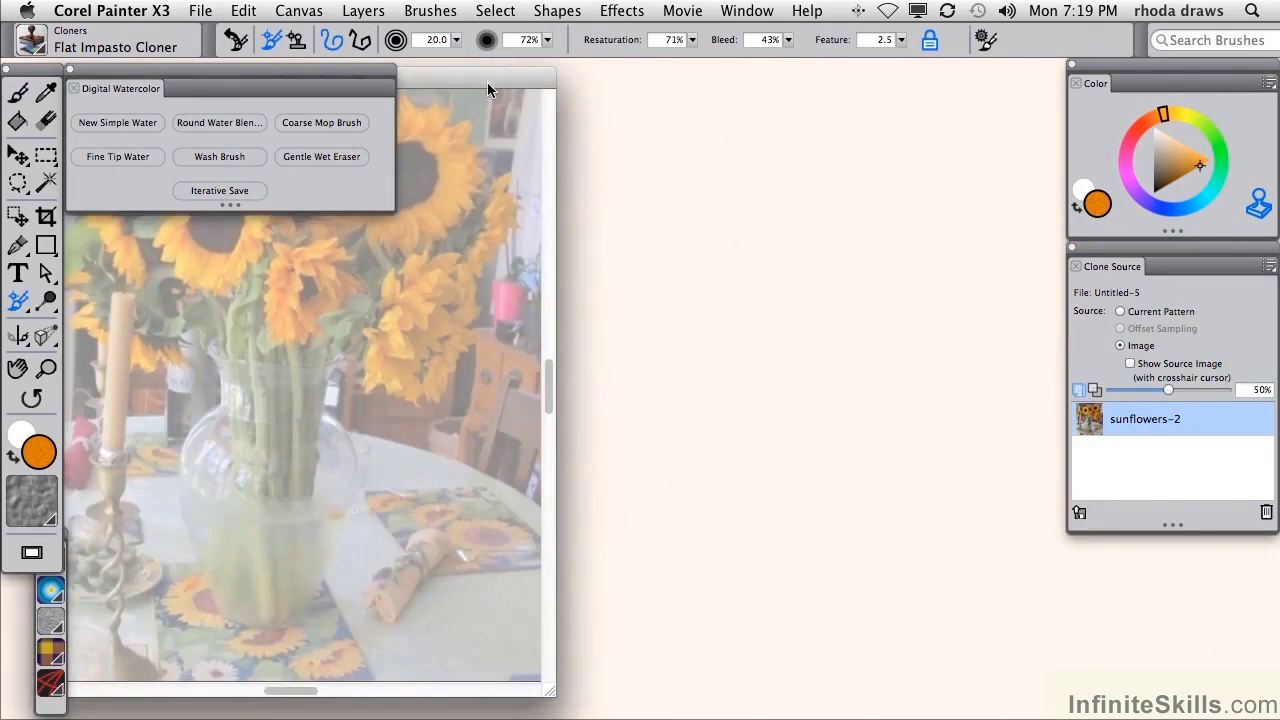
{"action": "left_click_drag", "start_coordinate": [487, 82], "coordinate": [861, 69]}
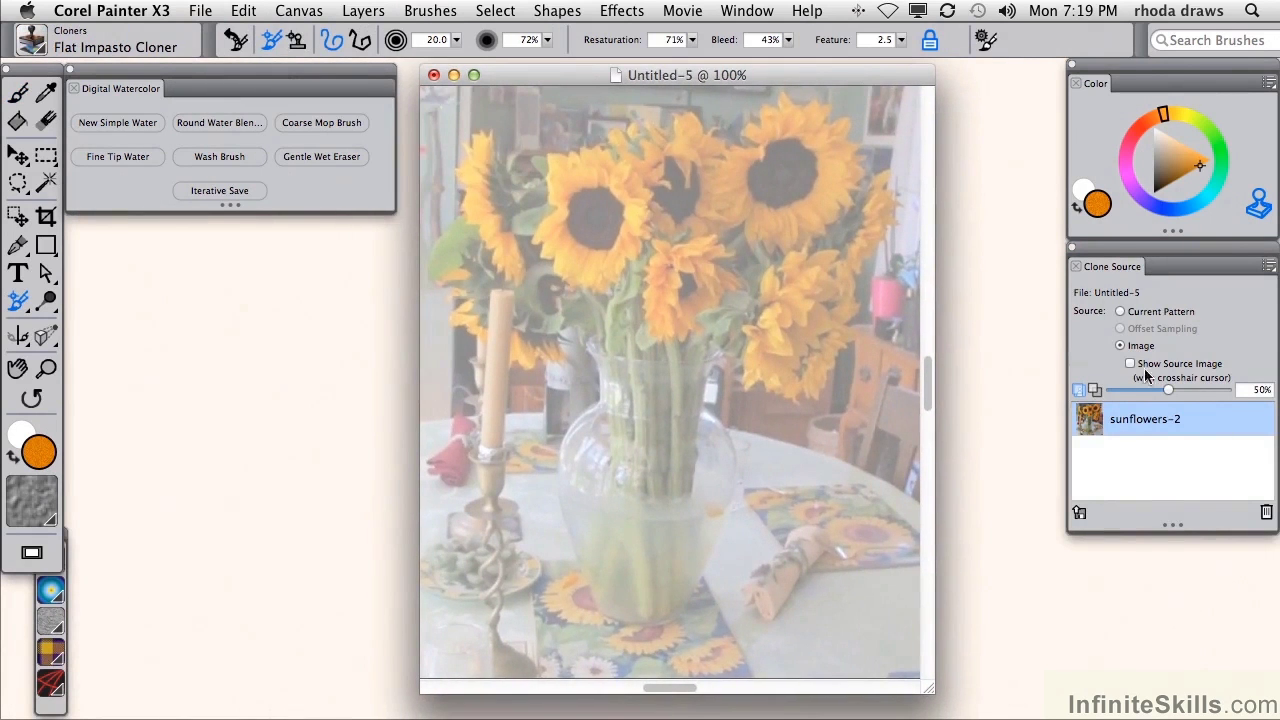
{"action": "left_click_drag", "start_coordinate": [1166, 389], "coordinate": [1173, 400]}
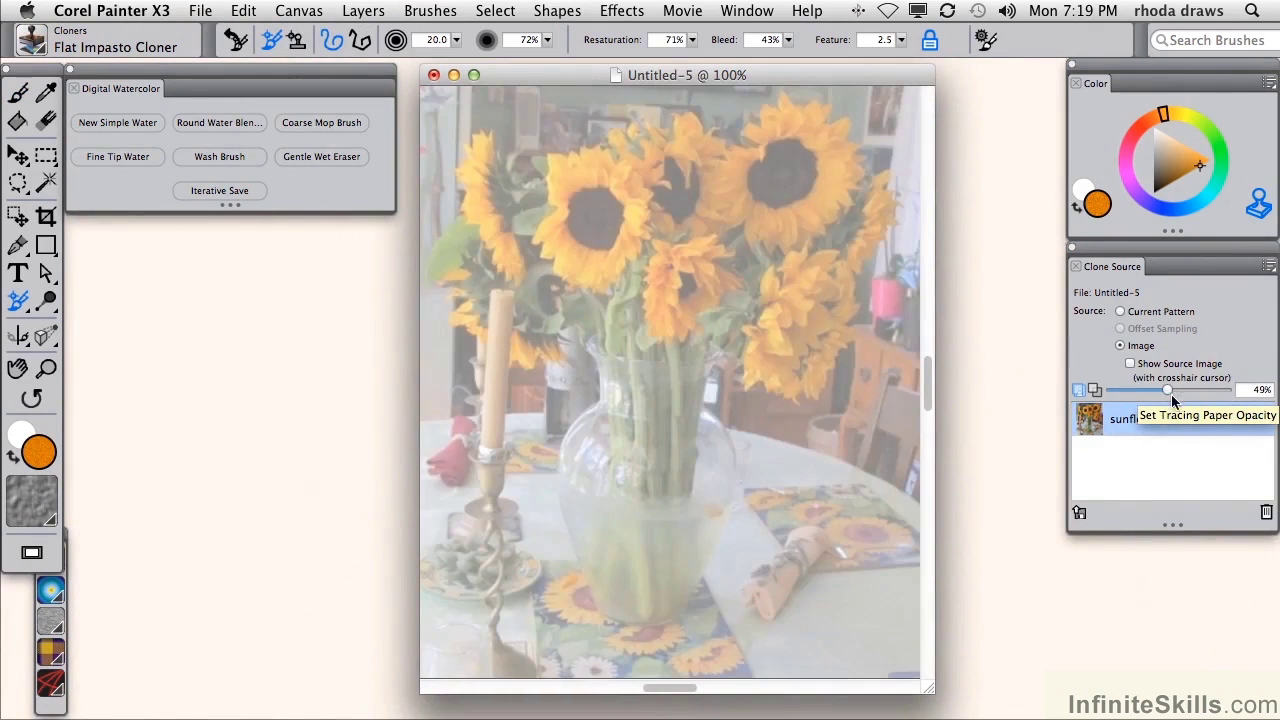
{"action": "left_click", "coordinate": [1168, 391]}
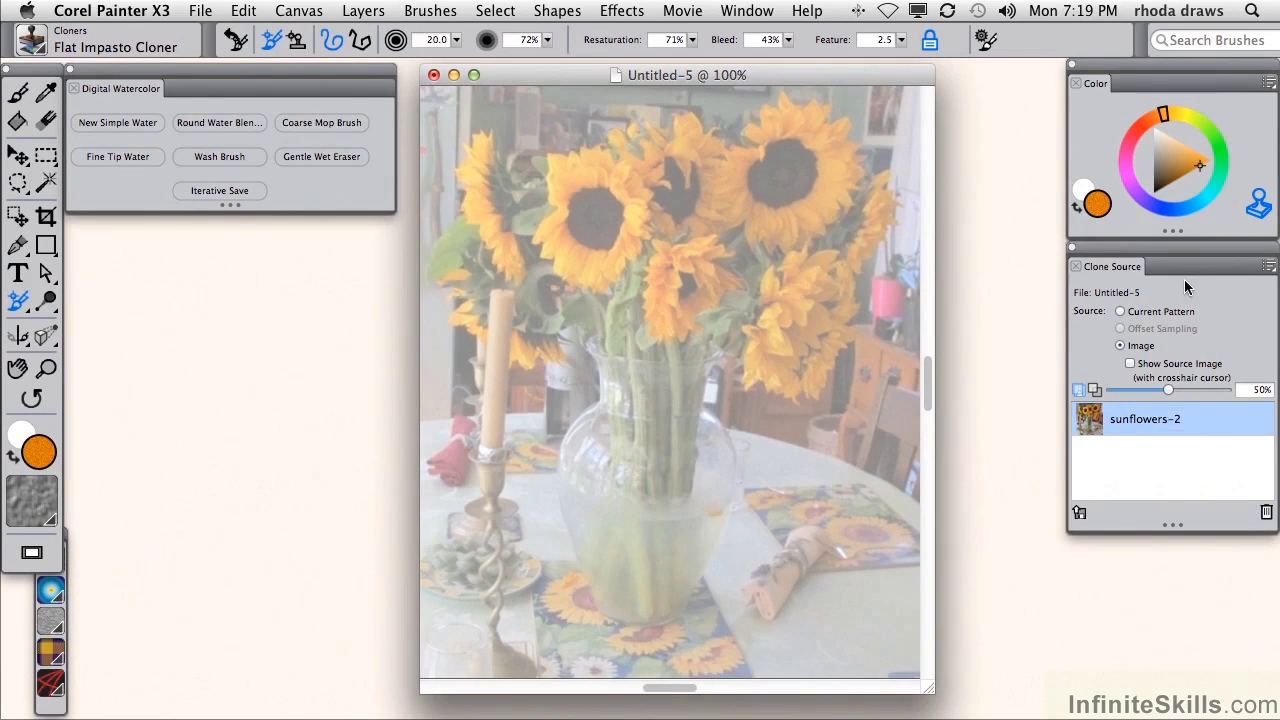
- Show the Reference Image panel below the Digital Watercolor palette and load sunflowers-2.jpg into it
{"action": "left_click", "coordinate": [747, 11]}
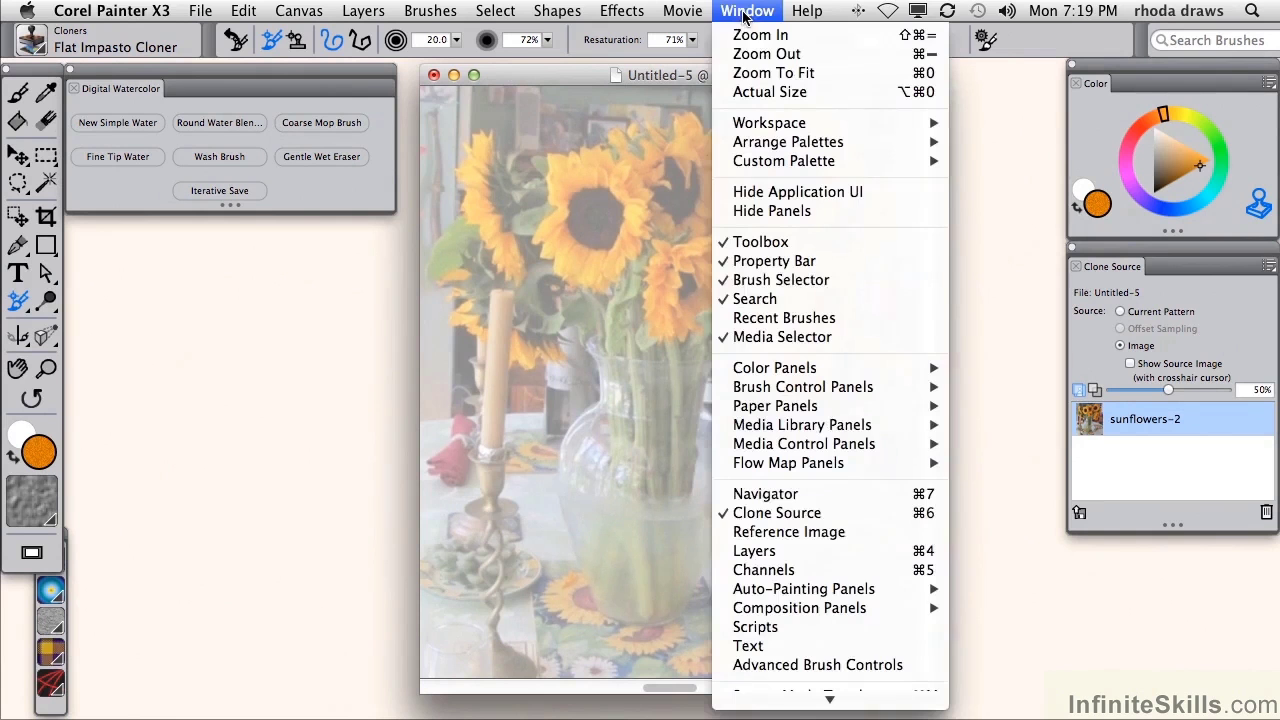
{"action": "left_click", "coordinate": [754, 533]}
{"action": "left_click_drag", "start_coordinate": [614, 232], "coordinate": [228, 224]}
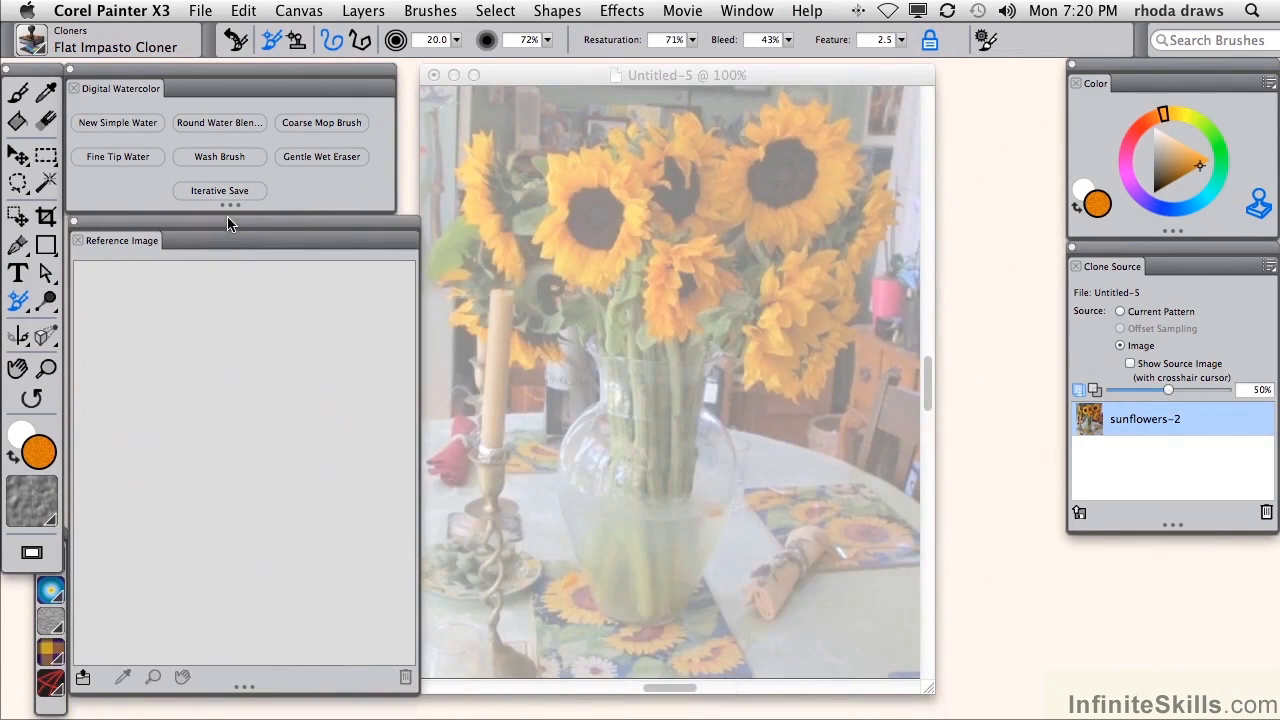
{"action": "left_click", "coordinate": [83, 677]}
{"action": "left_click", "coordinate": [849, 207]}
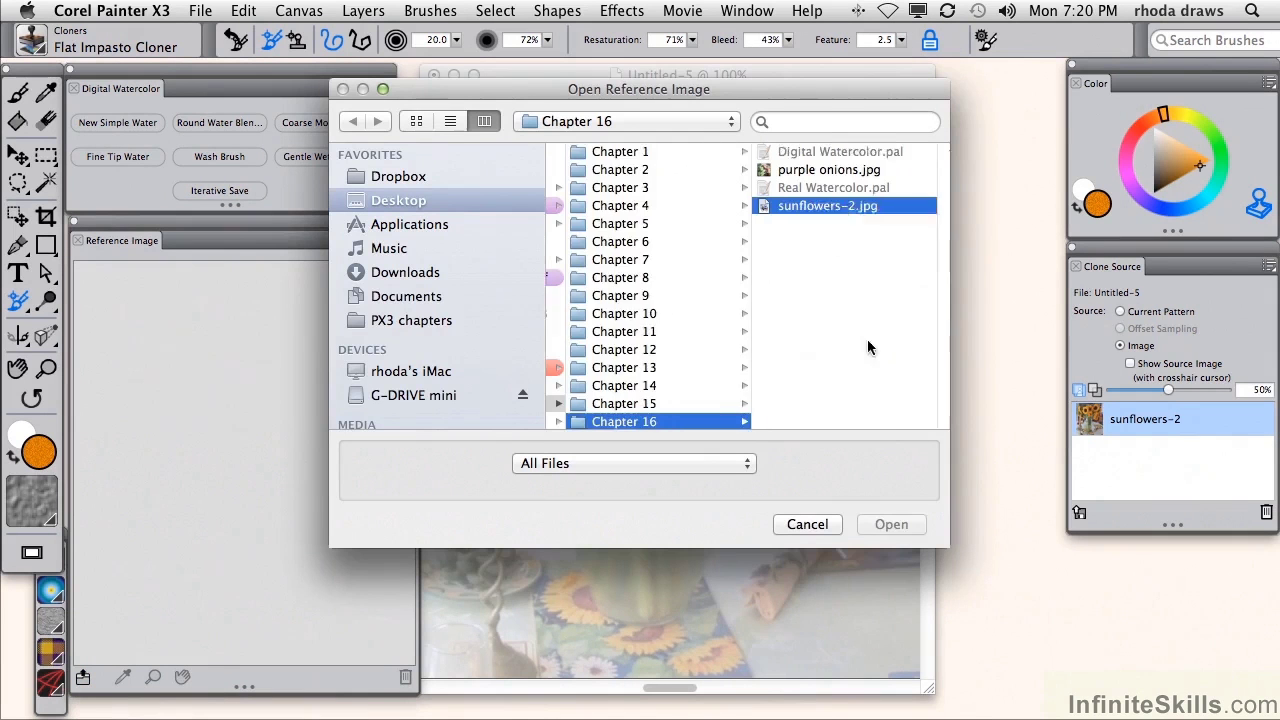
{"action": "left_click", "coordinate": [891, 524]}
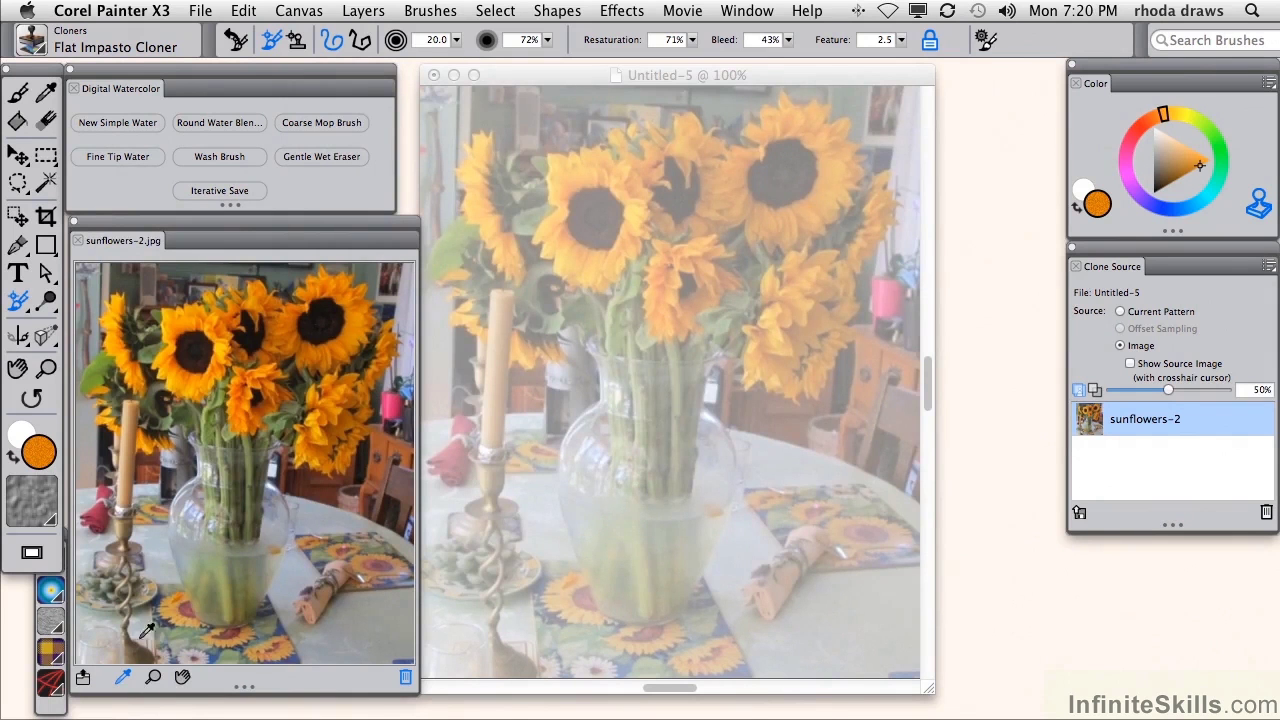
- Sample a deep orange from the reference image and block in the sunflower petals on the clone with the Coarse Mop Brush
{"action": "left_click", "coordinate": [233, 353]}
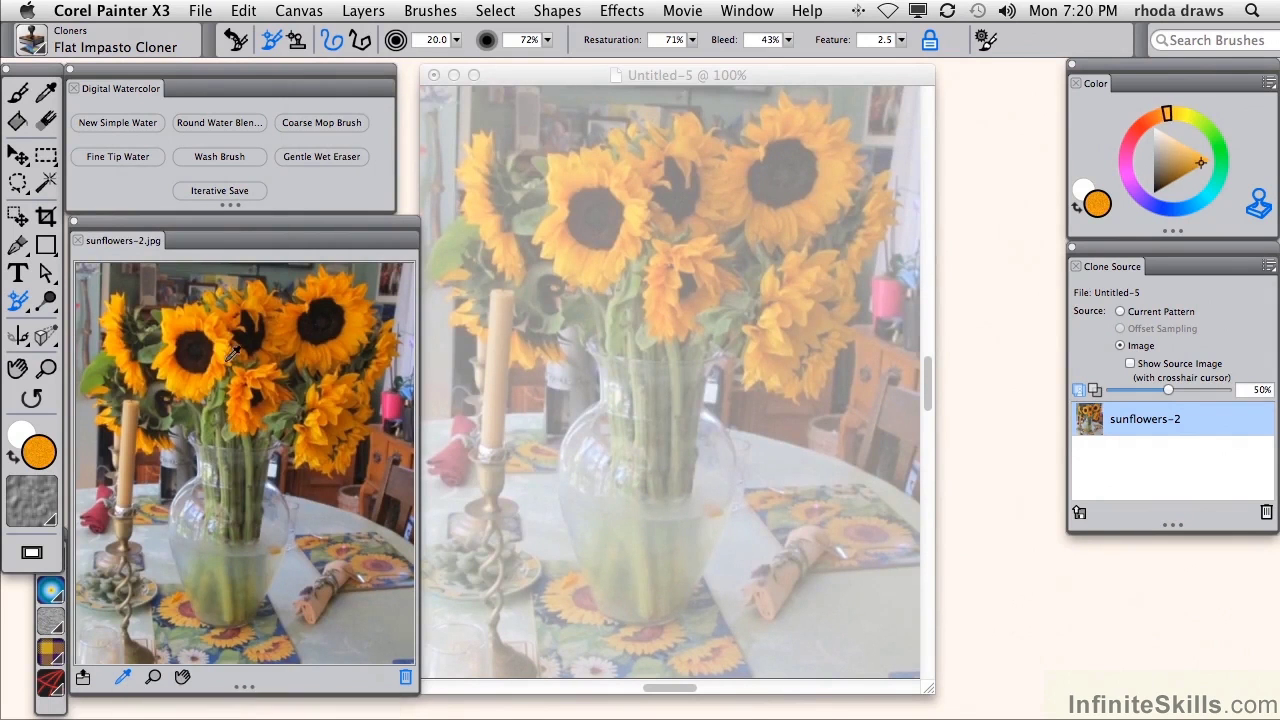
{"action": "left_click", "coordinate": [264, 384]}
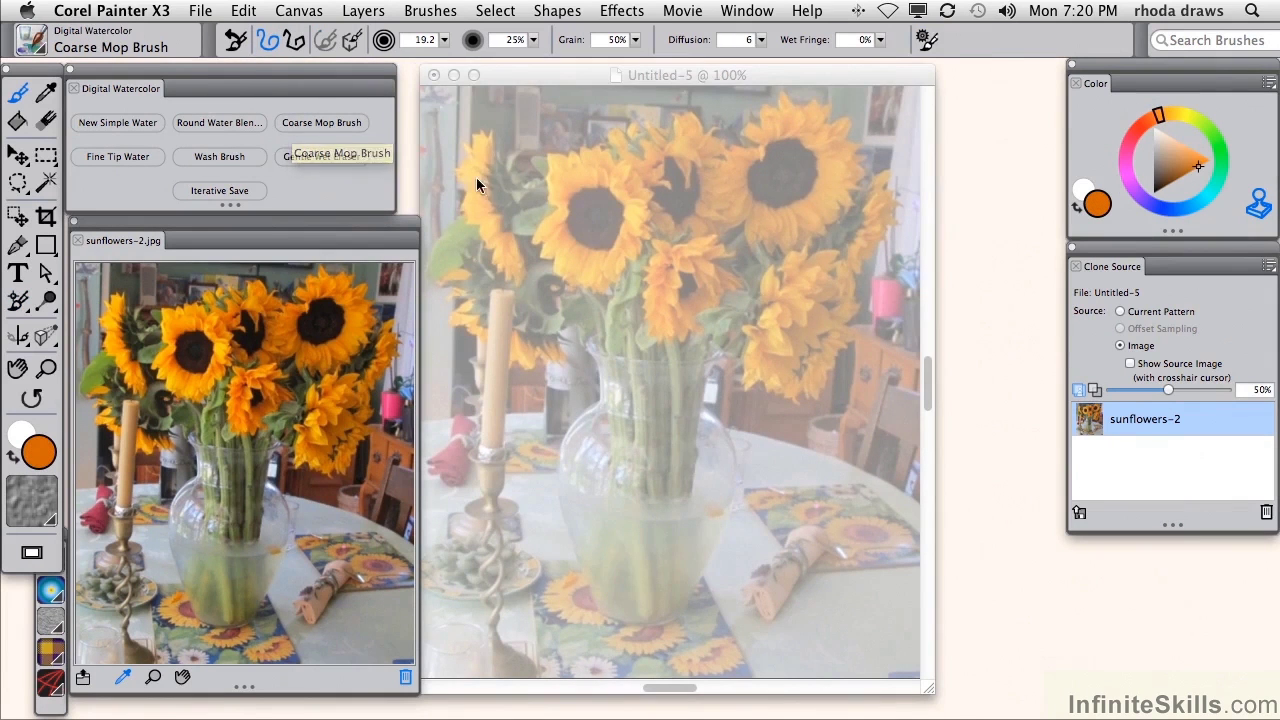
{"action": "left_click_drag", "start_coordinate": [477, 172], "coordinate": [490, 275]}
{"action": "mouse_move", "coordinate": [578, 166]}
{"action": "left_mouse_down"}
{"action": "mouse_move", "coordinate": [576, 283]}
{"action": "mouse_move", "coordinate": [585, 160]}
{"action": "mouse_move", "coordinate": [690, 140]}
{"action": "mouse_move", "coordinate": [738, 215]}
{"action": "mouse_move", "coordinate": [684, 338]}
{"action": "mouse_move", "coordinate": [724, 165]}
{"action": "mouse_move", "coordinate": [834, 160]}
{"action": "mouse_move", "coordinate": [772, 236]}
{"action": "mouse_move", "coordinate": [770, 360]}
{"action": "mouse_move", "coordinate": [840, 270]}
{"action": "mouse_move", "coordinate": [760, 390]}
{"action": "left_mouse_up"}
{"action": "mouse_move", "coordinate": [496, 160]}
{"action": "left_mouse_down"}
{"action": "mouse_move", "coordinate": [462, 327]}
{"action": "mouse_move", "coordinate": [525, 355]}
{"action": "mouse_move", "coordinate": [534, 306]}
{"action": "left_mouse_up"}
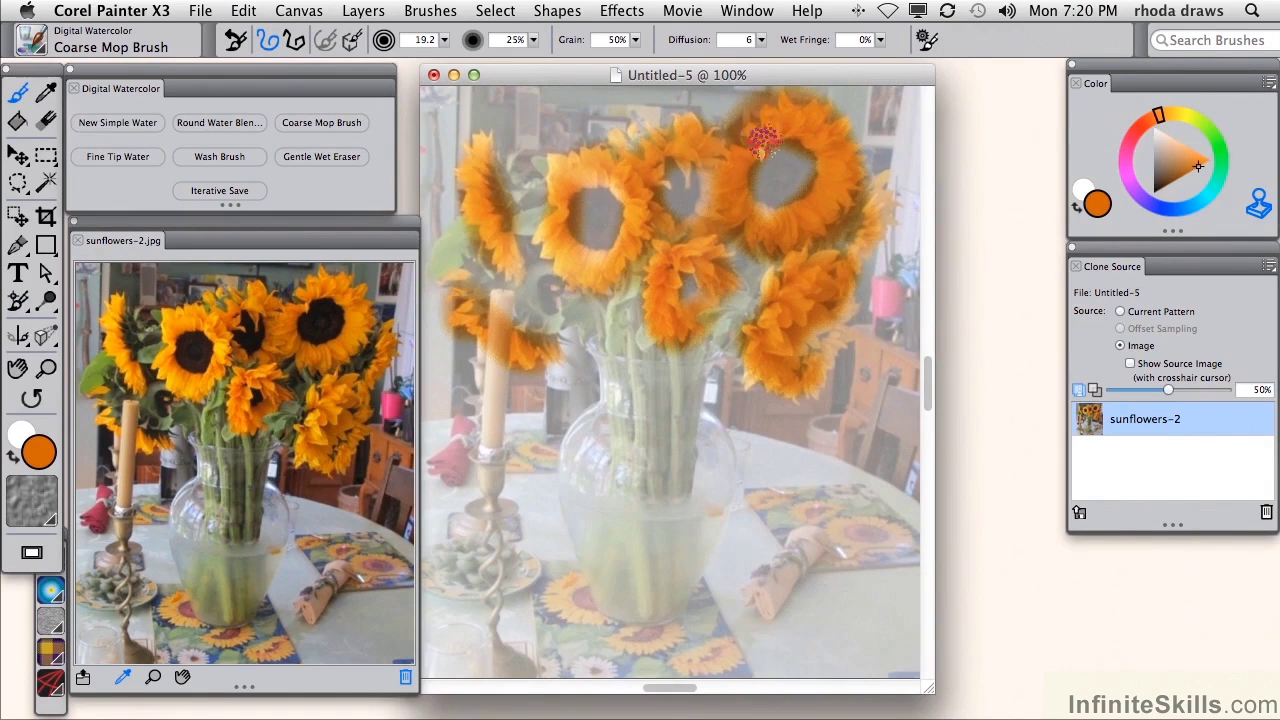
- Paint the leaves and stems in a green sampled from the reference image, and check the strokes with the tracing paper switched off
{"action": "left_click", "coordinate": [114, 364]}
{"action": "left_click_drag", "start_coordinate": [499, 235], "coordinate": [450, 258]}
{"action": "mouse_move", "coordinate": [532, 184]}
{"action": "left_mouse_down"}
{"action": "mouse_move", "coordinate": [534, 263]}
{"action": "mouse_move", "coordinate": [557, 303]}
{"action": "mouse_move", "coordinate": [614, 348]}
{"action": "mouse_move", "coordinate": [637, 275]}
{"action": "mouse_move", "coordinate": [635, 356]}
{"action": "mouse_move", "coordinate": [625, 352]}
{"action": "mouse_move", "coordinate": [669, 410]}
{"action": "mouse_move", "coordinate": [698, 218]}
{"action": "mouse_move", "coordinate": [751, 279]}
{"action": "mouse_move", "coordinate": [695, 365]}
{"action": "mouse_move", "coordinate": [613, 417]}
{"action": "mouse_move", "coordinate": [646, 609]}
{"action": "left_mouse_up"}
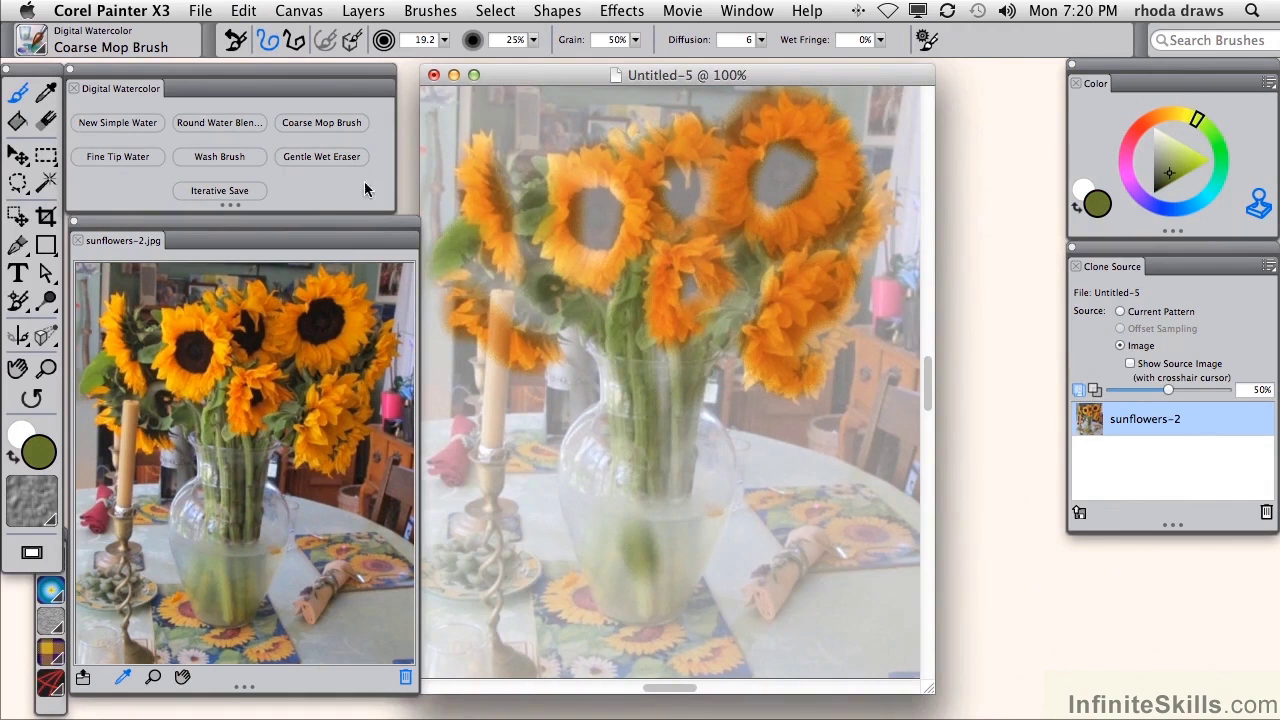
{"action": "left_click", "coordinate": [1078, 390]}
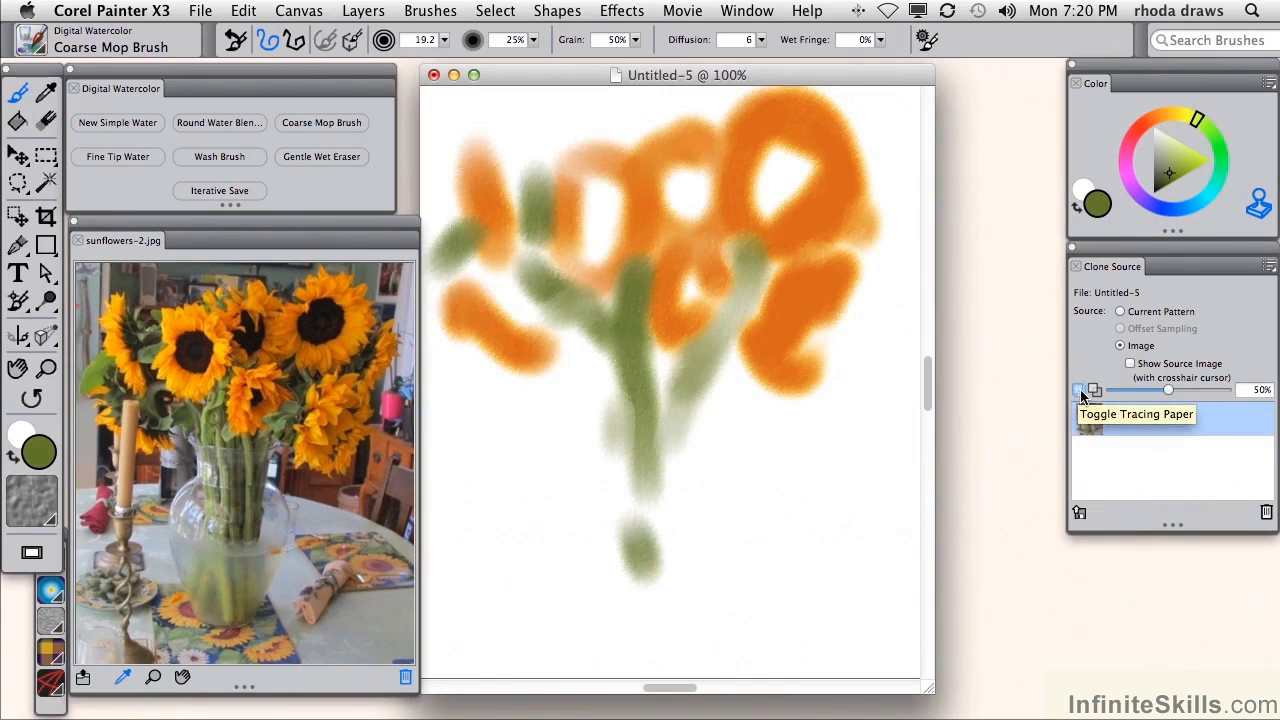
{"action": "left_click", "coordinate": [1079, 390]}
- Sample near-black from a flower centre in the reference image and lightly paint the centres of the three large sunflowers
{"action": "left_click", "coordinate": [207, 338]}
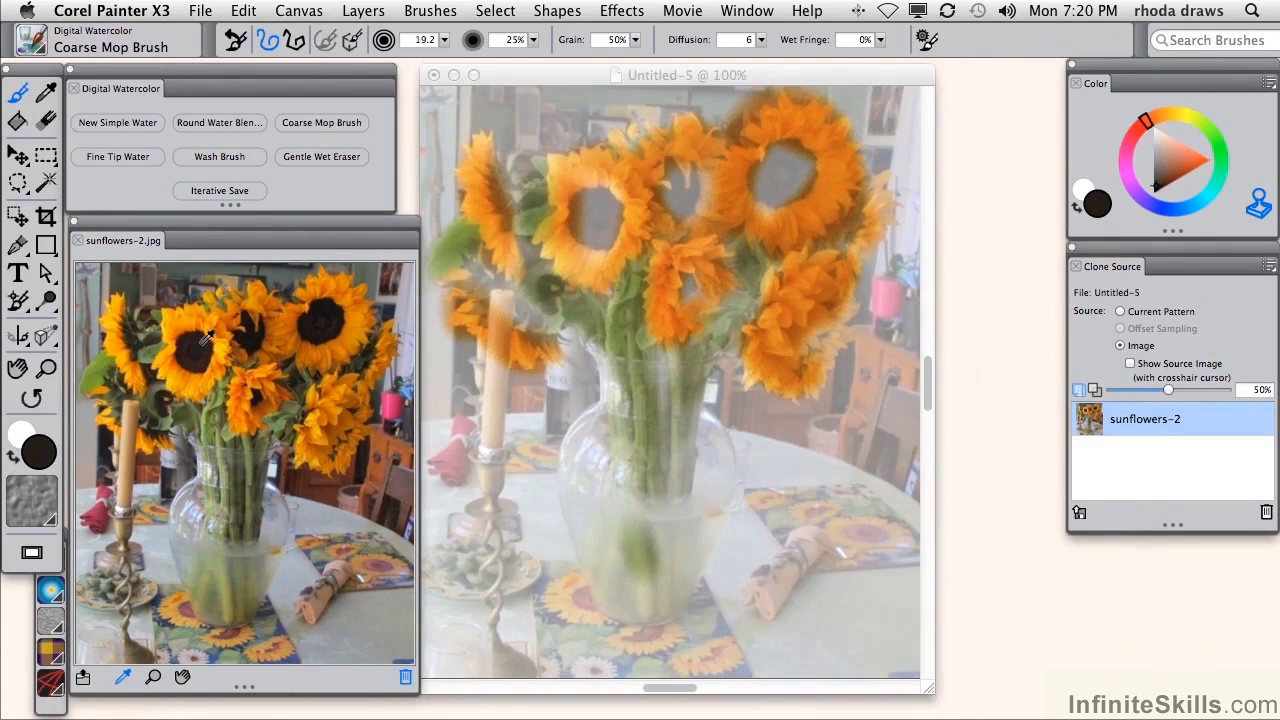
{"action": "left_click", "coordinate": [594, 243]}
{"action": "left_click_drag", "start_coordinate": [594, 243], "coordinate": [611, 217]}
{"action": "left_click_drag", "start_coordinate": [687, 181], "coordinate": [687, 195]}
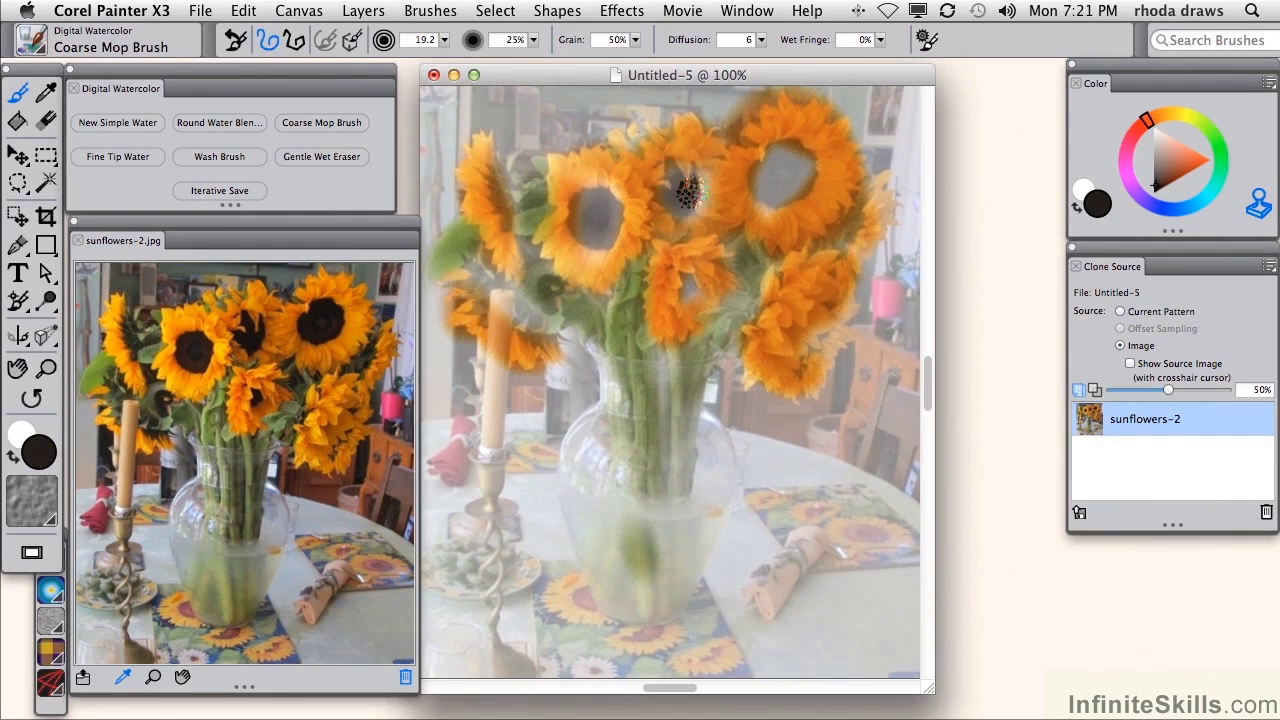
{"action": "left_click_drag", "start_coordinate": [776, 181], "coordinate": [820, 153]}
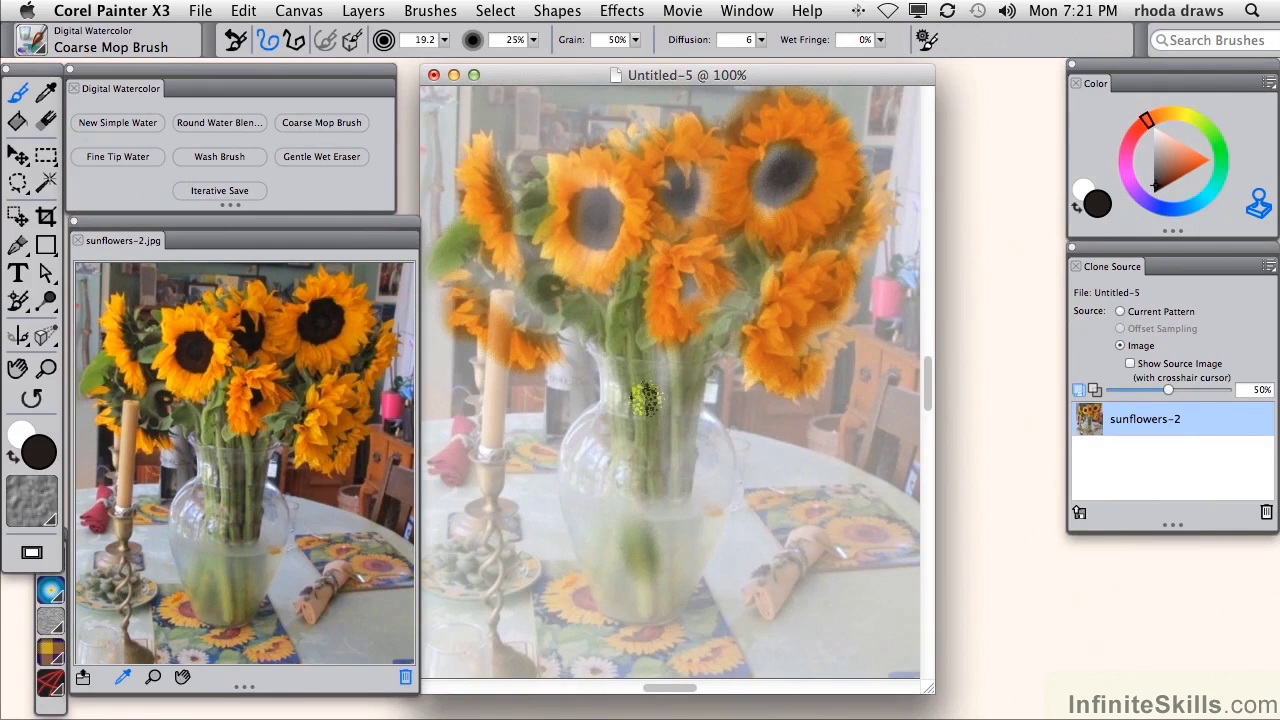
- Sample a dark olive from the reference stems and add shadow strokes among the leaves and down the stems
{"action": "left_click", "coordinate": [244, 459]}
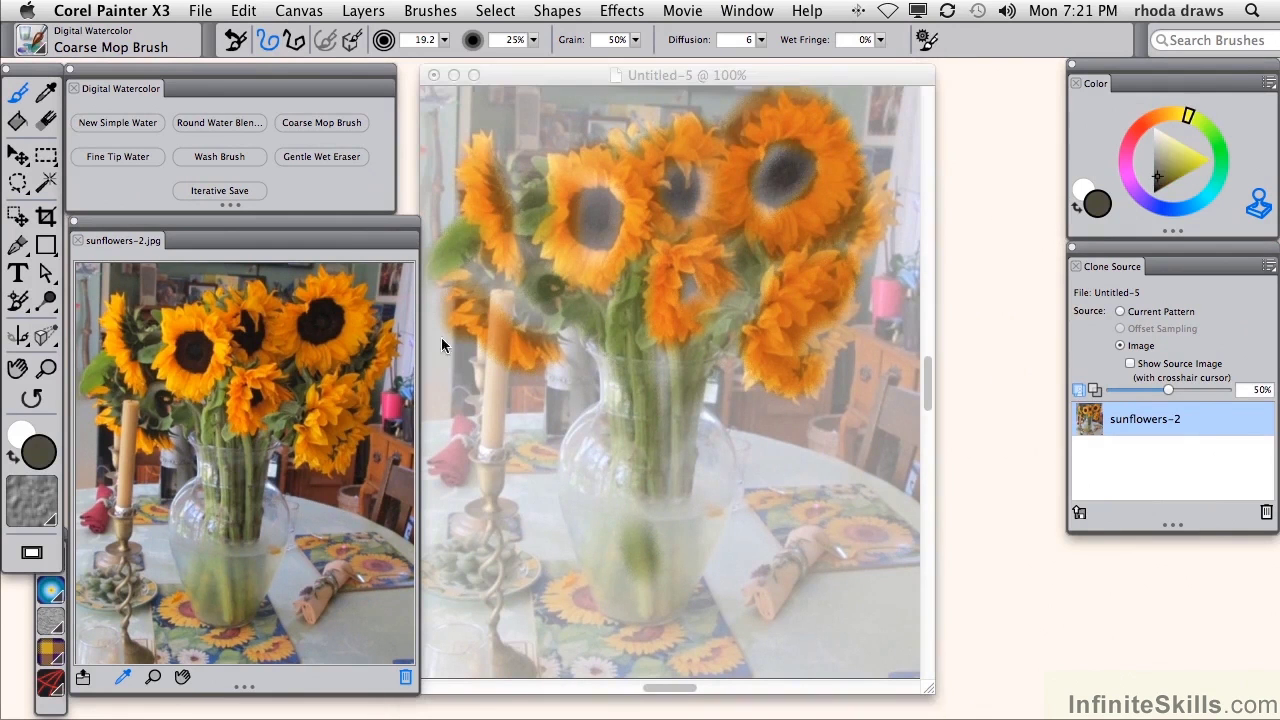
{"action": "left_click", "coordinate": [755, 260]}
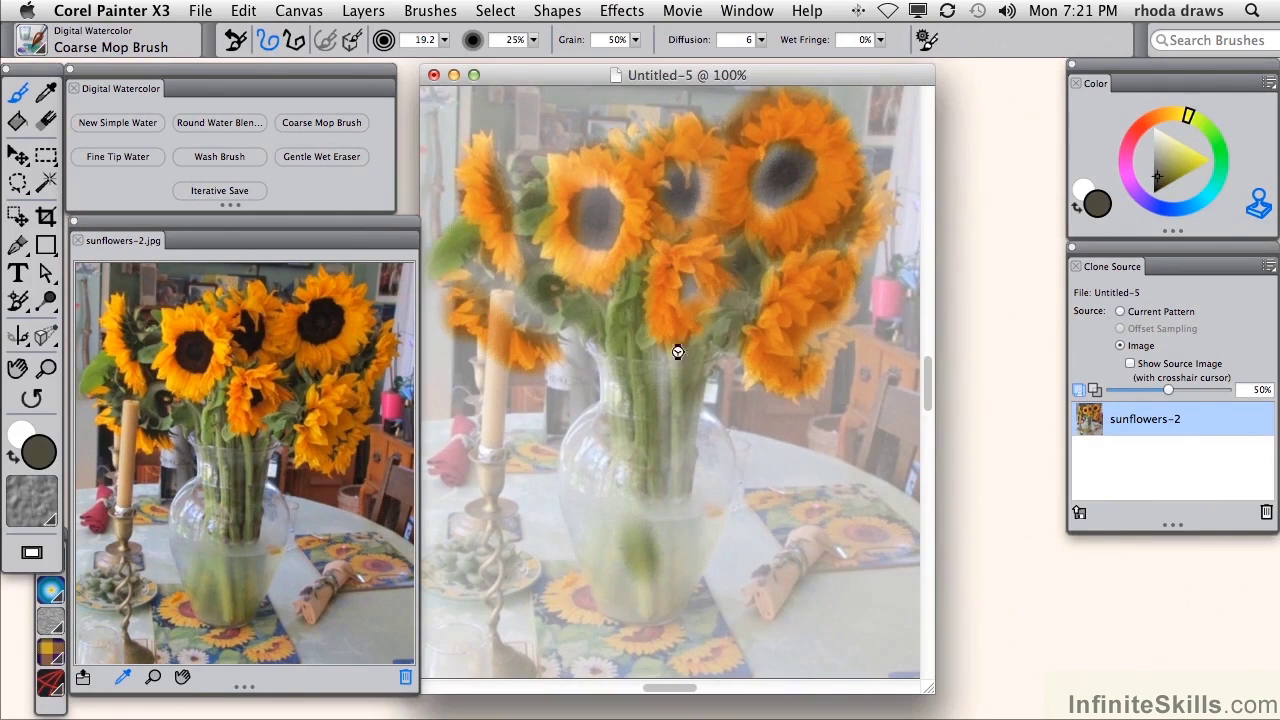
{"action": "left_click_drag", "start_coordinate": [651, 416], "coordinate": [622, 498]}
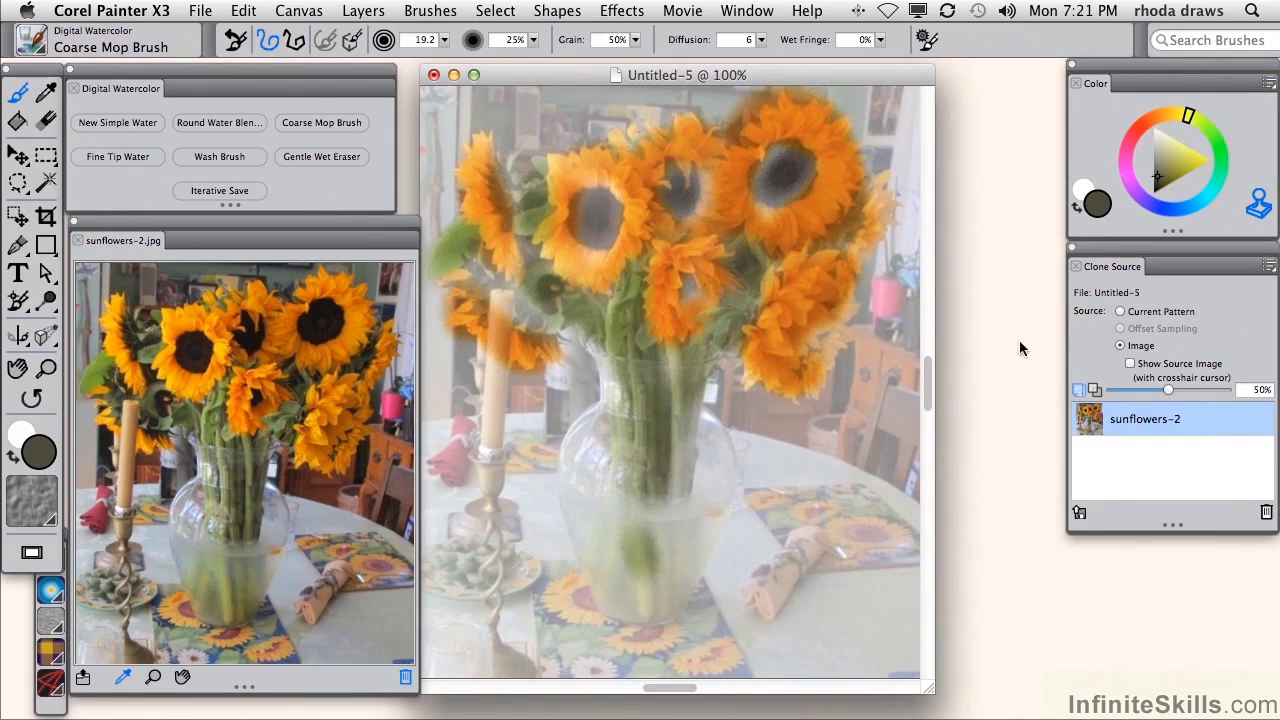
- Hide the tracing paper and paint a solid near-black centre over the leftmost grey one with the New Simple Water brush
{"action": "left_click", "coordinate": [1081, 391]}
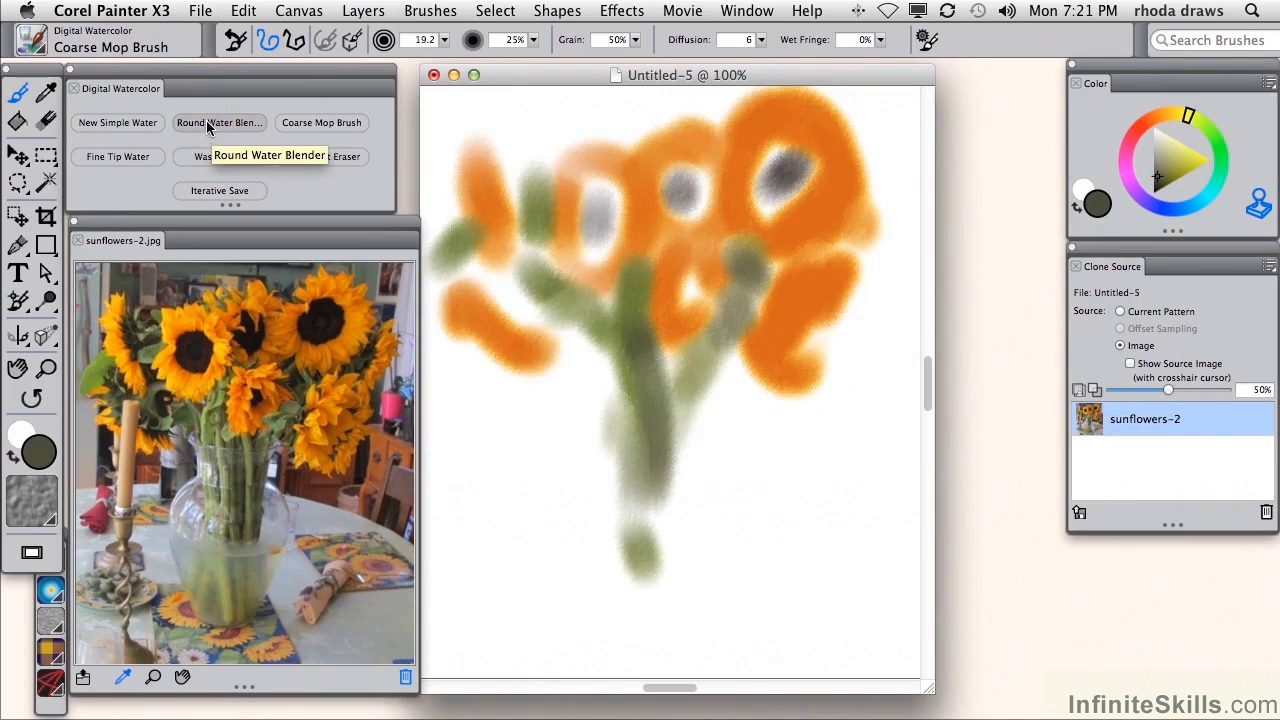
{"action": "left_click", "coordinate": [145, 125]}
{"action": "left_click", "coordinate": [200, 340]}
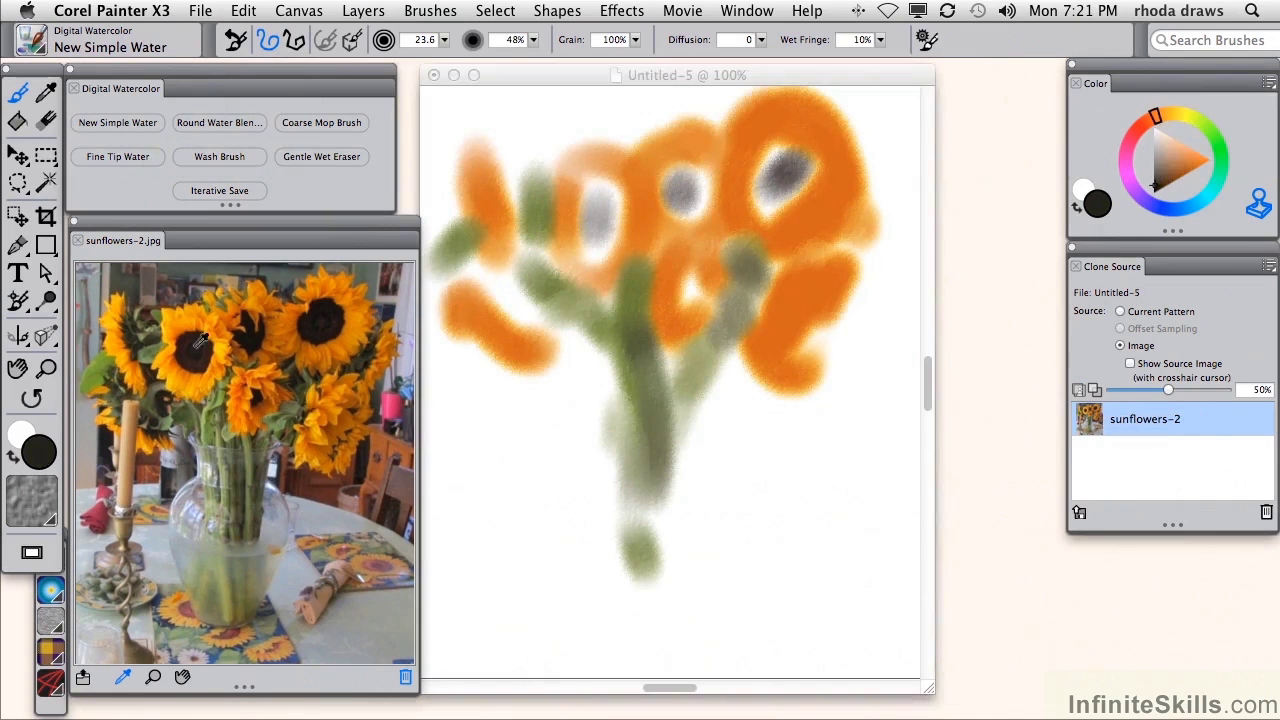
{"action": "left_click_drag", "start_coordinate": [602, 226], "coordinate": [592, 245]}
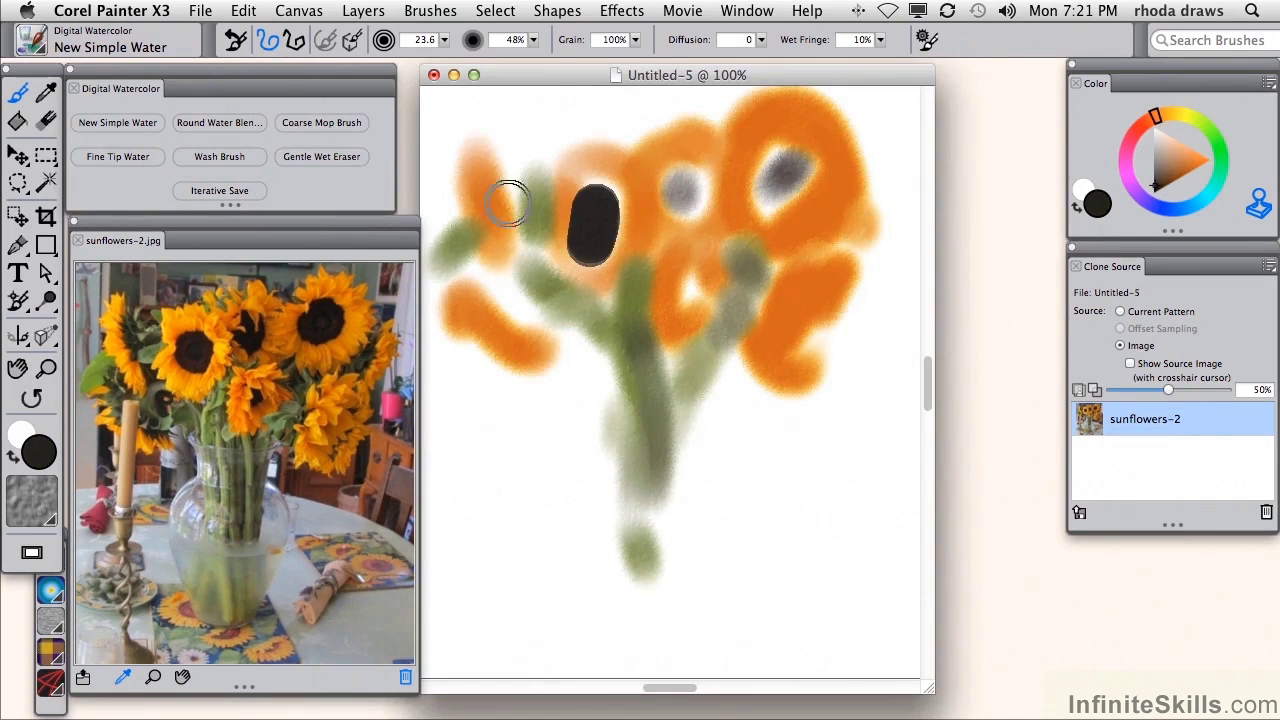
- Undo the near-black centre and paint the centres of four sunflowers in a dark olive sampled from the reference image
{"action": "key", "text": "super+z"}
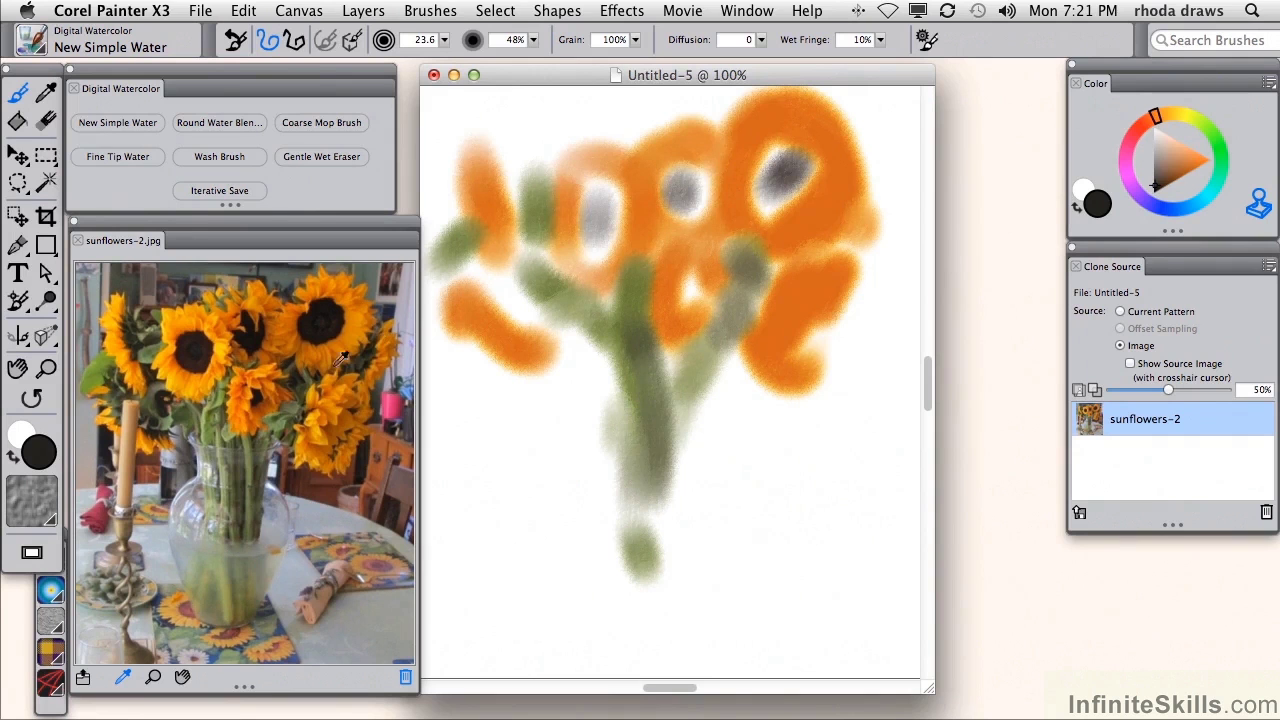
{"action": "left_click", "coordinate": [161, 388], "text": "alt"}
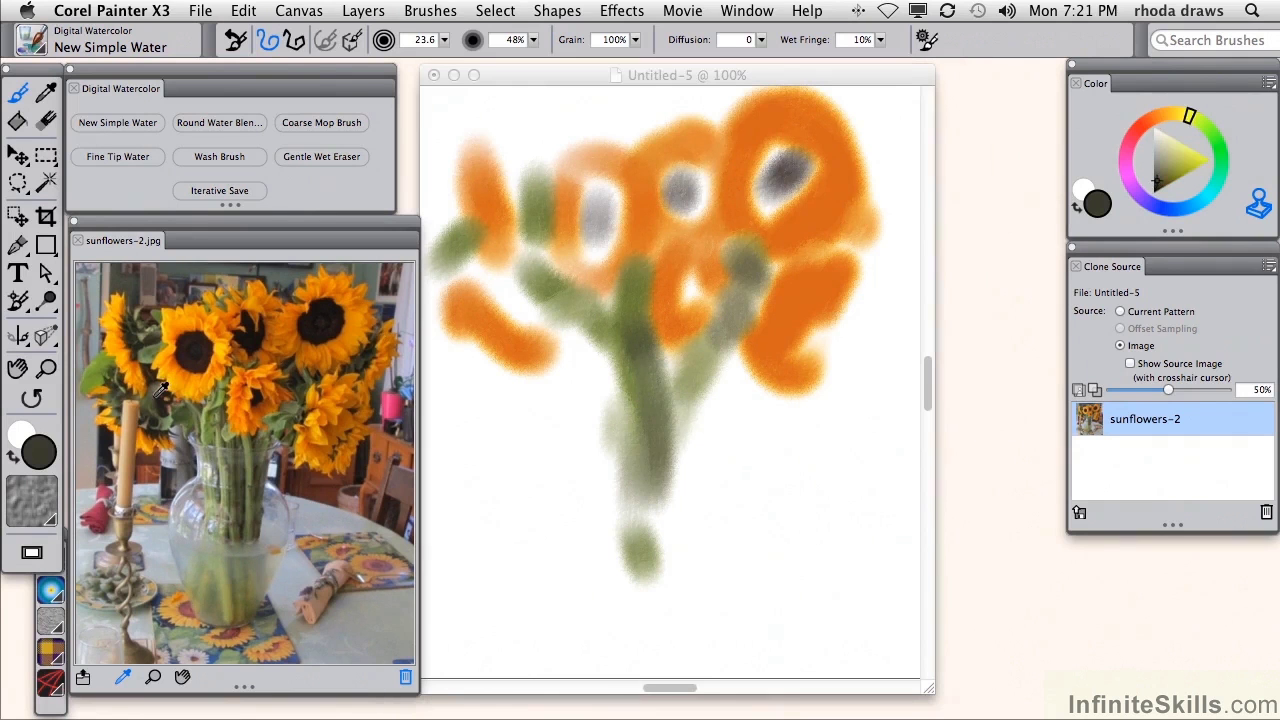
{"action": "left_click", "coordinate": [286, 412], "text": "alt"}
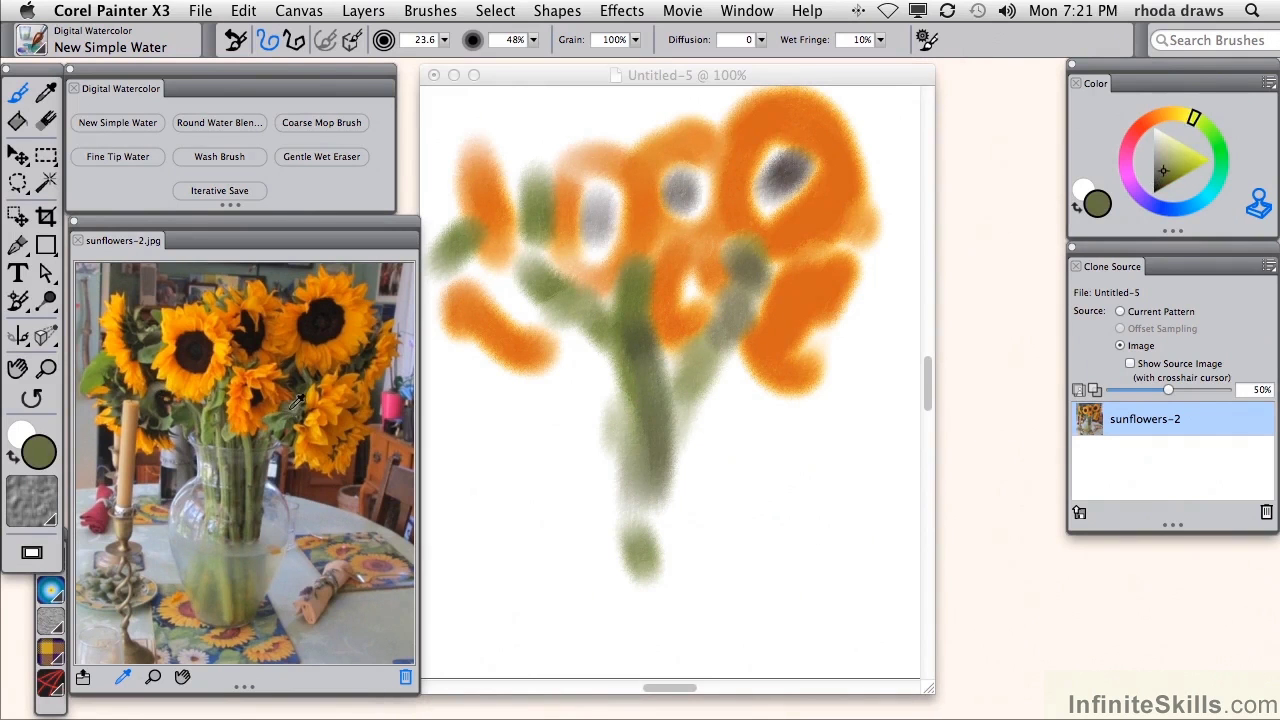
{"action": "left_click", "coordinate": [307, 390], "text": "alt"}
{"action": "left_click_drag", "start_coordinate": [589, 198], "coordinate": [589, 238]}
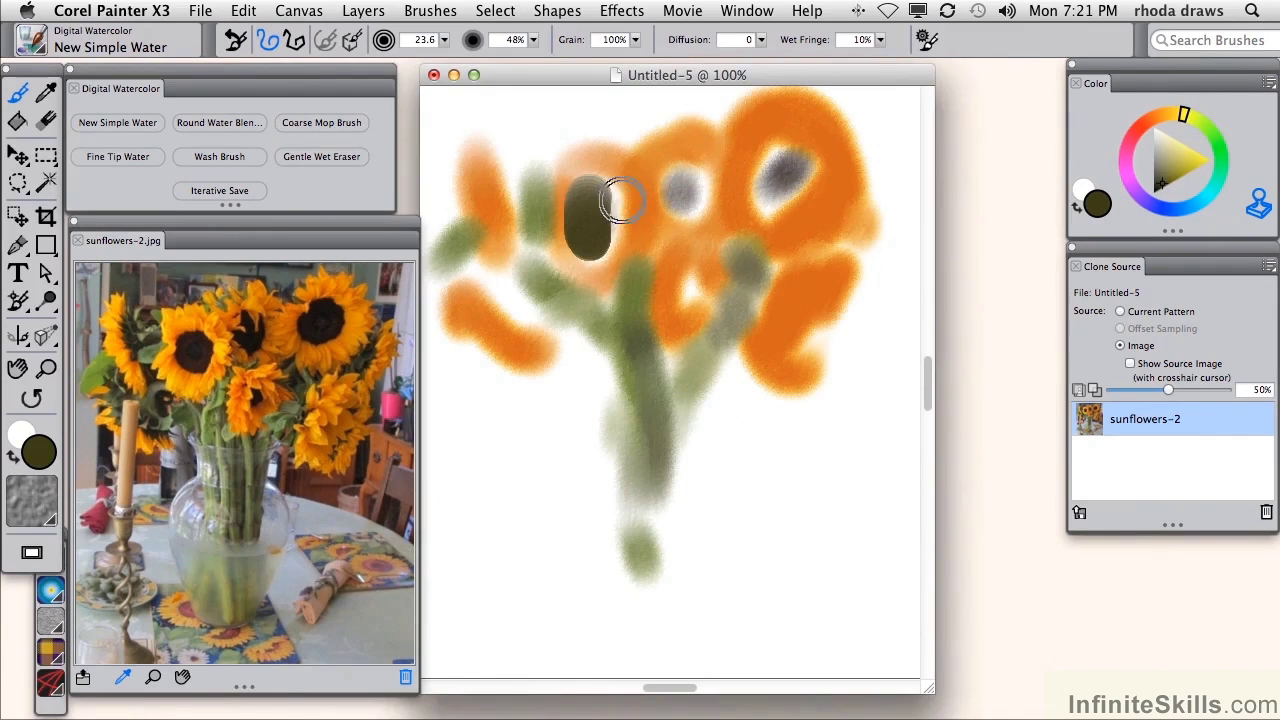
{"action": "left_click_drag", "start_coordinate": [692, 193], "coordinate": [682, 200]}
{"action": "left_click_drag", "start_coordinate": [784, 165], "coordinate": [776, 182]}
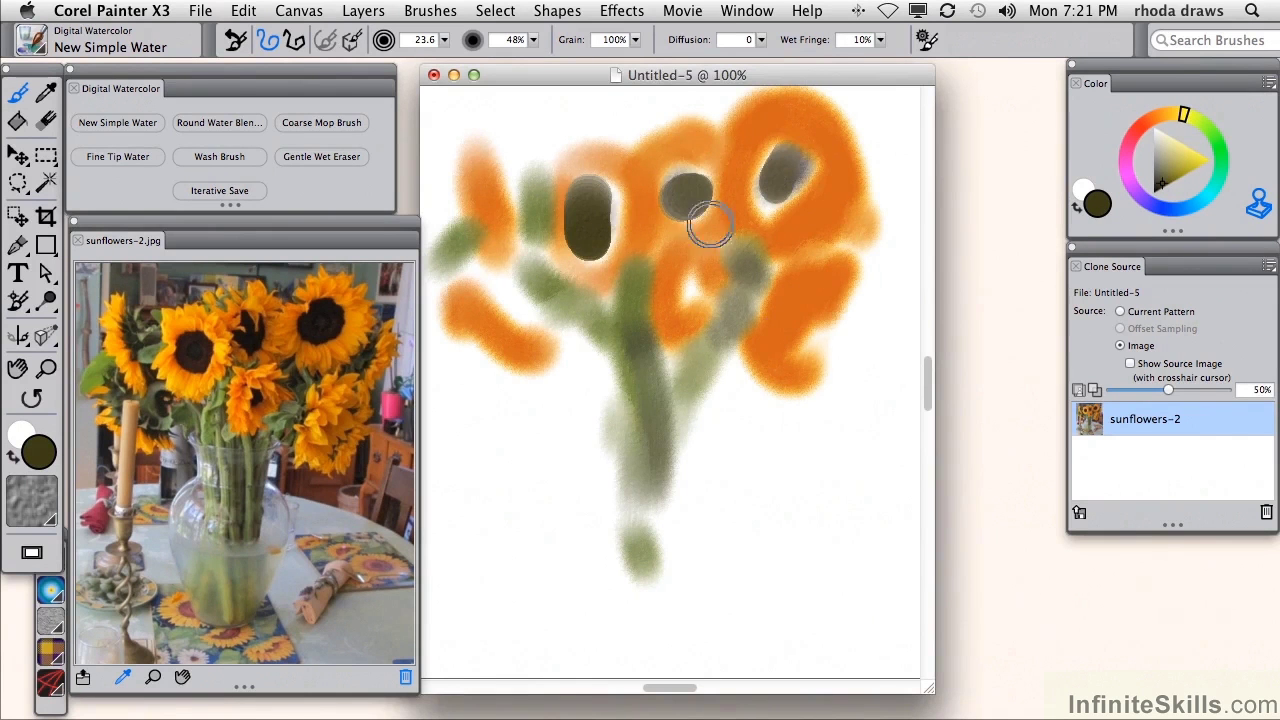
{"action": "mouse_move", "coordinate": [711, 276]}
{"action": "left_mouse_down"}
{"action": "mouse_move", "coordinate": [736, 322]}
{"action": "mouse_move", "coordinate": [698, 298]}
{"action": "left_mouse_up"}
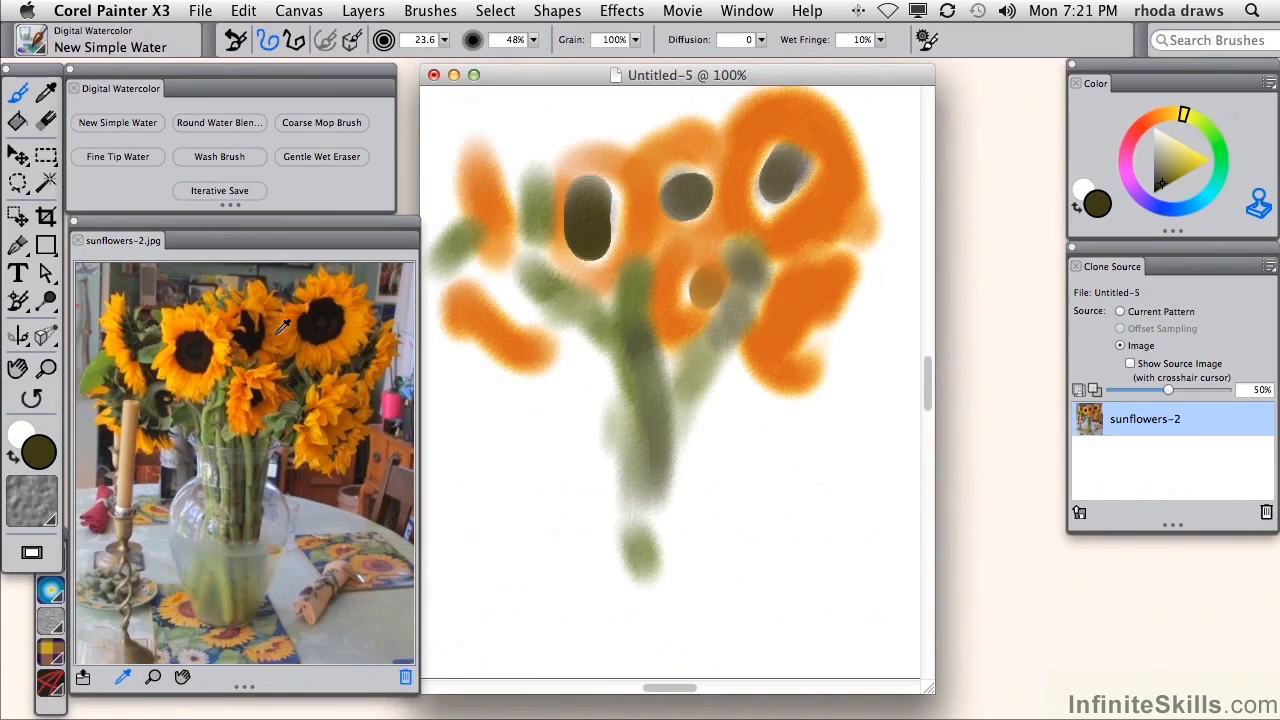
- Blend the flower centres, petals and upper leaves together with the Round Water Blender
{"action": "left_click", "coordinate": [219, 122]}
{"action": "mouse_move", "coordinate": [537, 182]}
{"action": "left_mouse_down"}
{"action": "mouse_move", "coordinate": [567, 164]}
{"action": "mouse_move", "coordinate": [561, 241]}
{"action": "mouse_move", "coordinate": [596, 263]}
{"action": "mouse_move", "coordinate": [604, 206]}
{"action": "mouse_move", "coordinate": [629, 249]}
{"action": "mouse_move", "coordinate": [638, 207]}
{"action": "mouse_move", "coordinate": [695, 175]}
{"action": "mouse_move", "coordinate": [721, 195]}
{"action": "mouse_move", "coordinate": [810, 210]}
{"action": "mouse_move", "coordinate": [815, 160]}
{"action": "left_mouse_up"}
{"action": "mouse_move", "coordinate": [514, 248]}
{"action": "left_mouse_down"}
{"action": "mouse_move", "coordinate": [506, 320]}
{"action": "mouse_move", "coordinate": [569, 246]}
{"action": "mouse_move", "coordinate": [749, 277]}
{"action": "mouse_move", "coordinate": [831, 341]}
{"action": "mouse_move", "coordinate": [680, 306]}
{"action": "mouse_move", "coordinate": [626, 334]}
{"action": "mouse_move", "coordinate": [514, 286]}
{"action": "mouse_move", "coordinate": [708, 357]}
{"action": "left_mouse_up"}
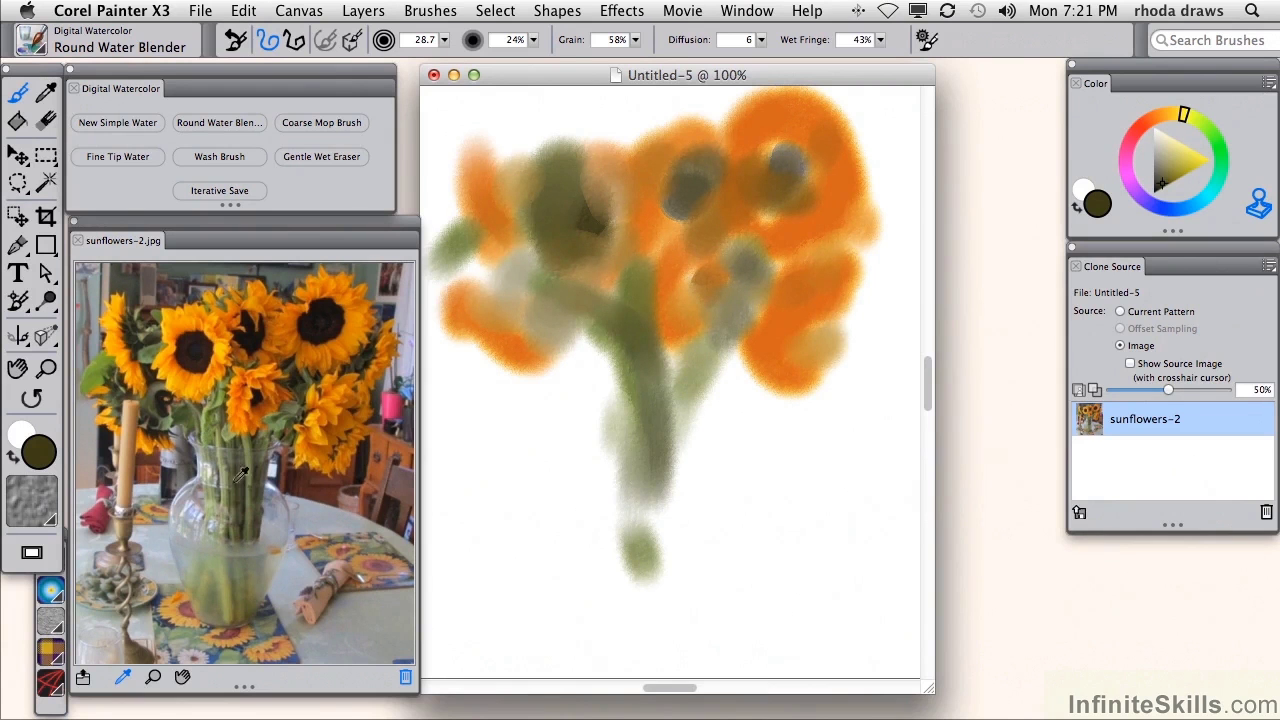
- Sample a grey from the reference vase, show the tracing paper and set its opacity to 39%
{"action": "left_click", "coordinate": [279, 505]}
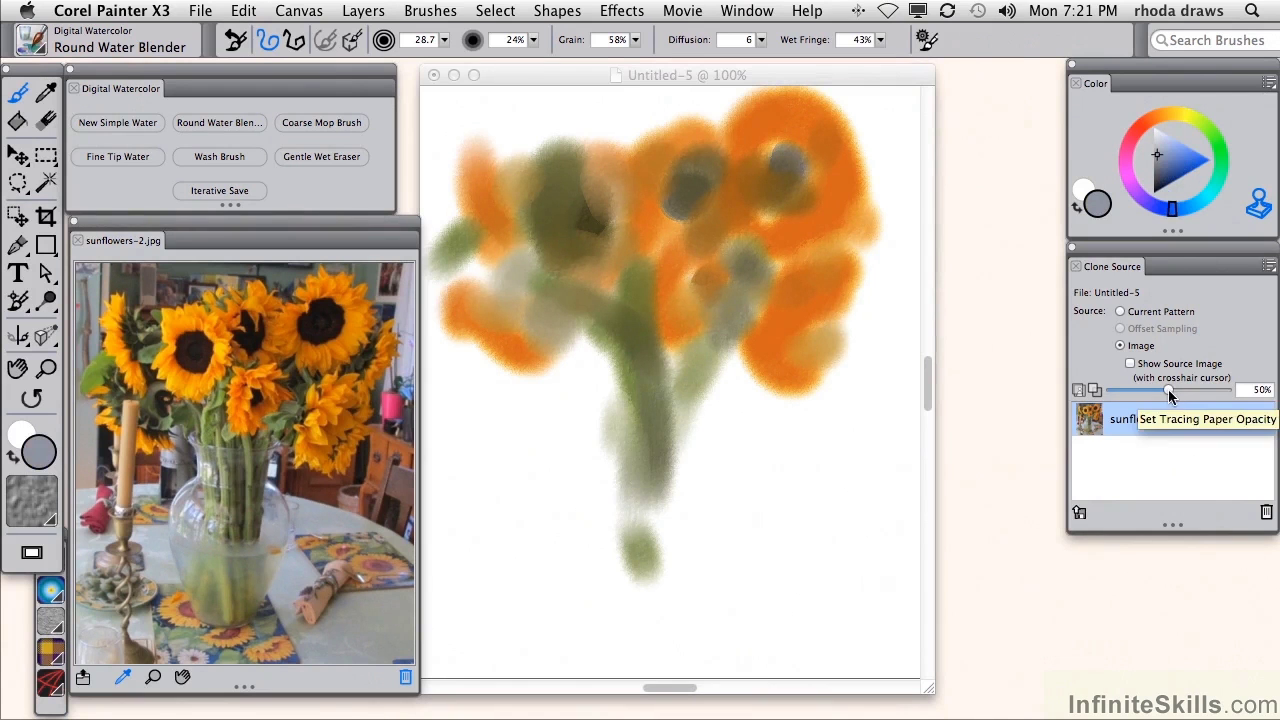
{"action": "left_click", "coordinate": [1094, 391]}
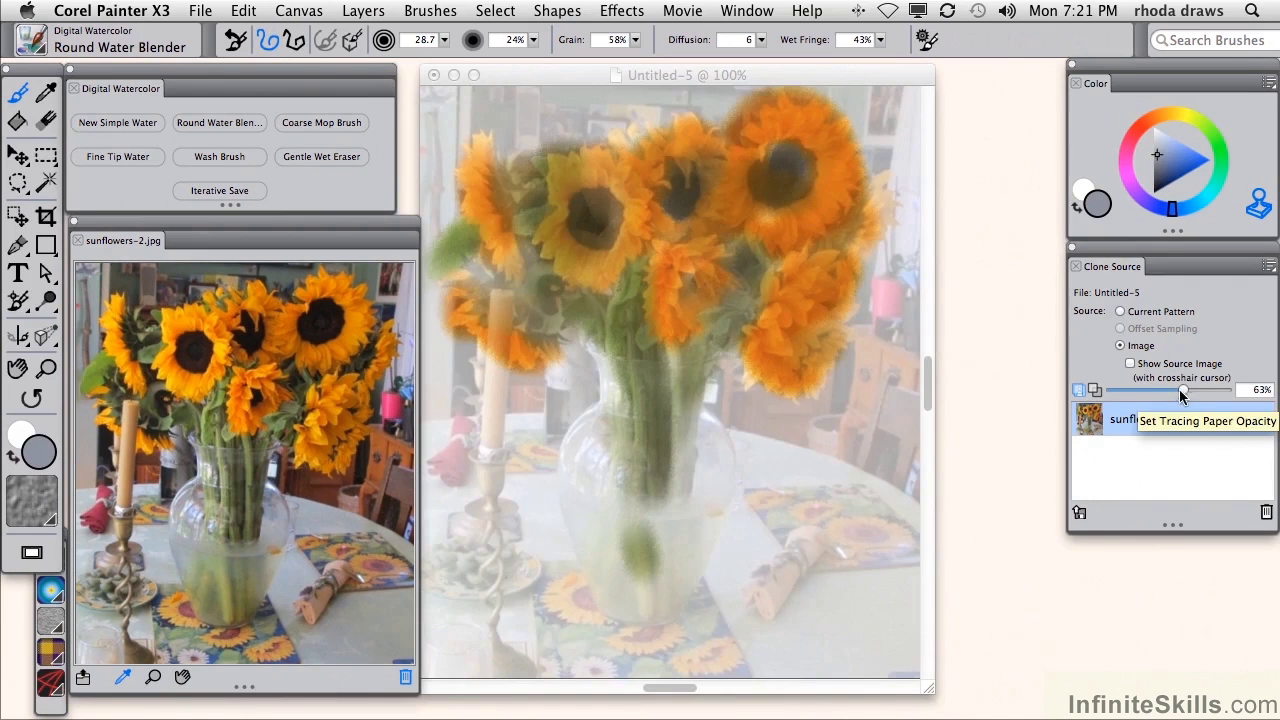
{"action": "left_click_drag", "start_coordinate": [1188, 392], "coordinate": [1159, 395]}
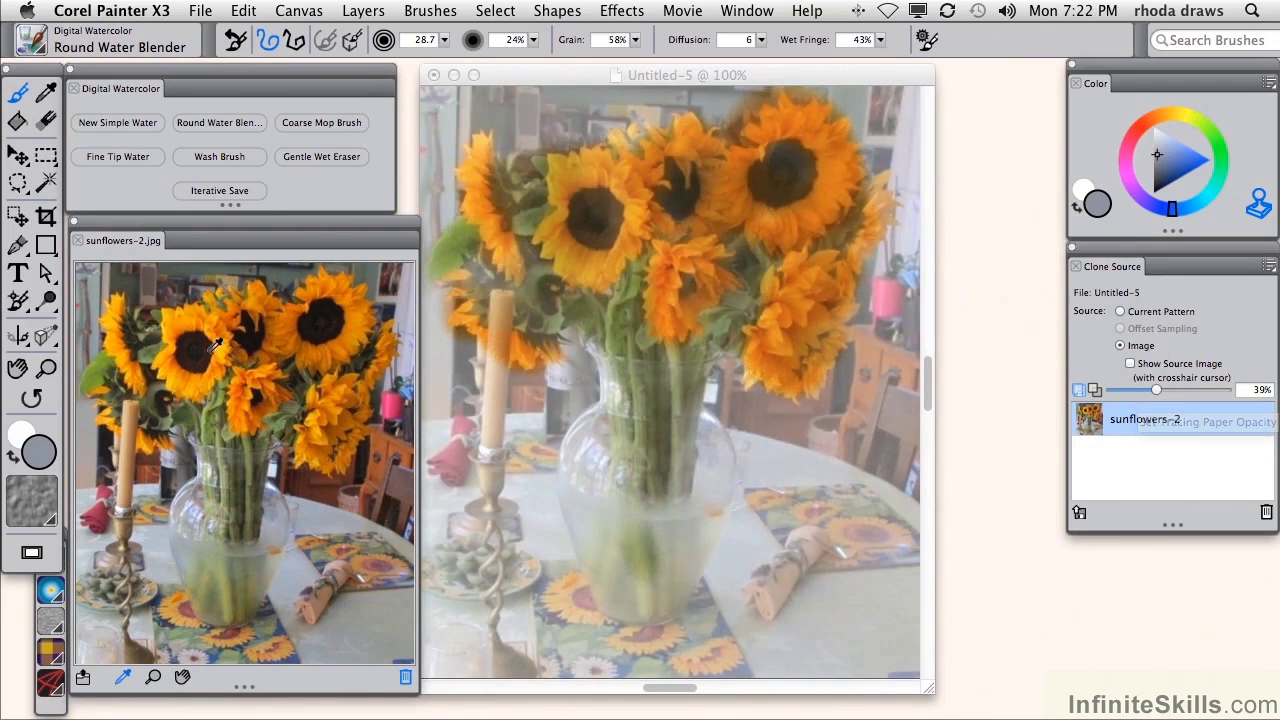
- Paint the glass vase with the Wash Brush in a blue-grey sampled from the reference image, and hide the tracing paper
{"action": "left_click", "coordinate": [208, 441], "text": "alt"}
{"action": "left_click", "coordinate": [282, 496], "text": "alt"}
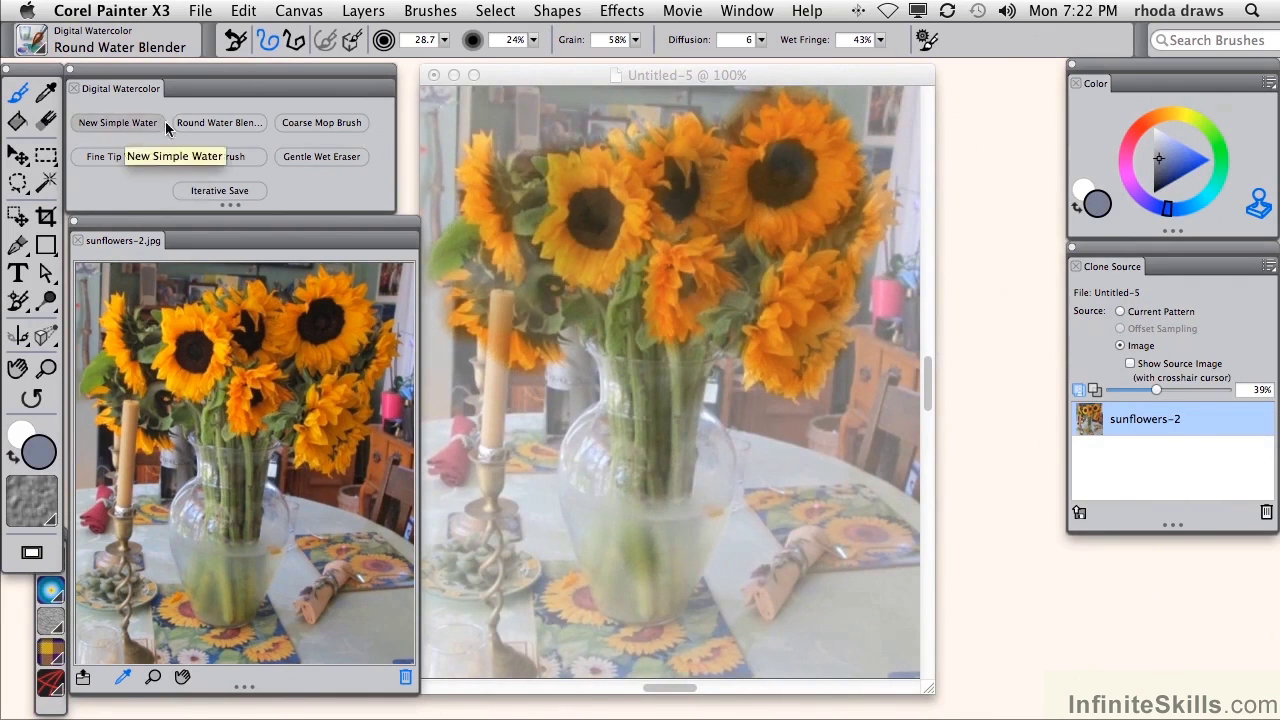
{"action": "left_click", "coordinate": [258, 156]}
{"action": "left_click_drag", "start_coordinate": [615, 388], "coordinate": [596, 530]}
{"action": "mouse_move", "coordinate": [600, 445]}
{"action": "left_mouse_down"}
{"action": "mouse_move", "coordinate": [615, 520]}
{"action": "mouse_move", "coordinate": [694, 506]}
{"action": "mouse_move", "coordinate": [680, 470]}
{"action": "mouse_move", "coordinate": [634, 543]}
{"action": "mouse_move", "coordinate": [737, 517]}
{"action": "left_mouse_up"}
{"action": "left_click", "coordinate": [1079, 389]}
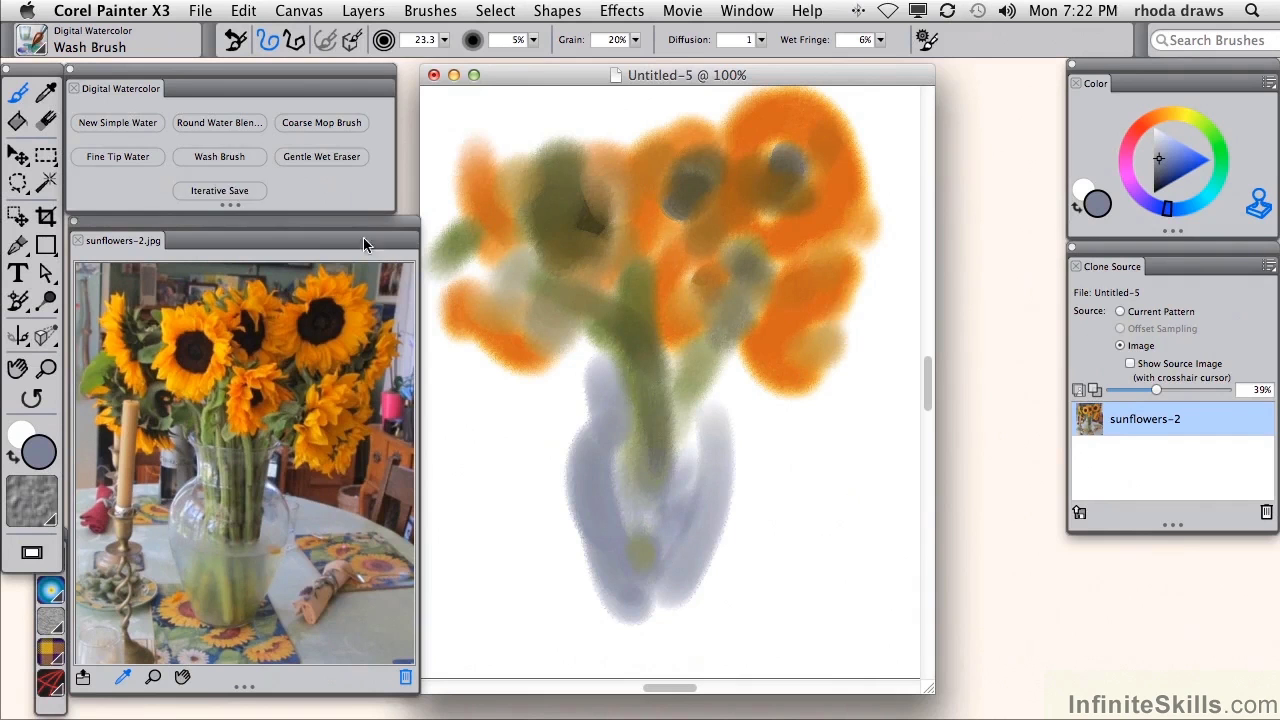
- Save the painting with Iterative Save as sunflower.rif in Painter RIFF format in the Watercolor still life folder
{"action": "left_click", "coordinate": [227, 193]}
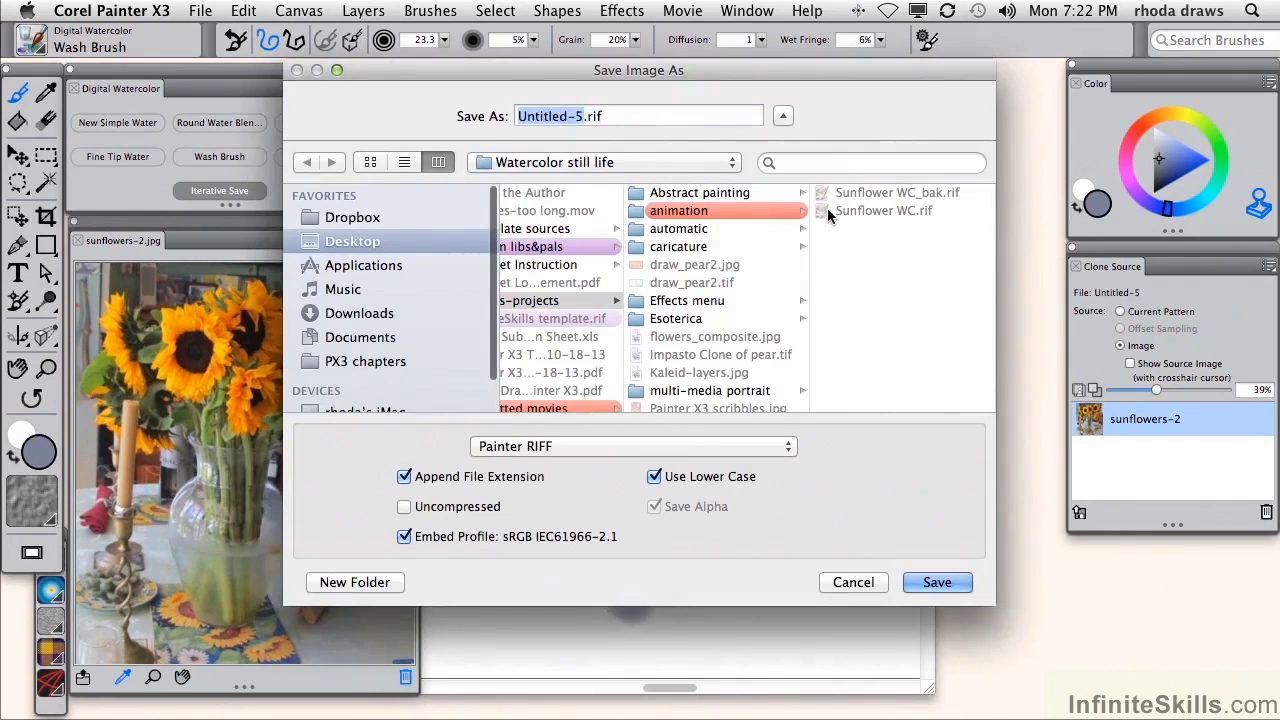
{"action": "type", "text": "sunflow"}
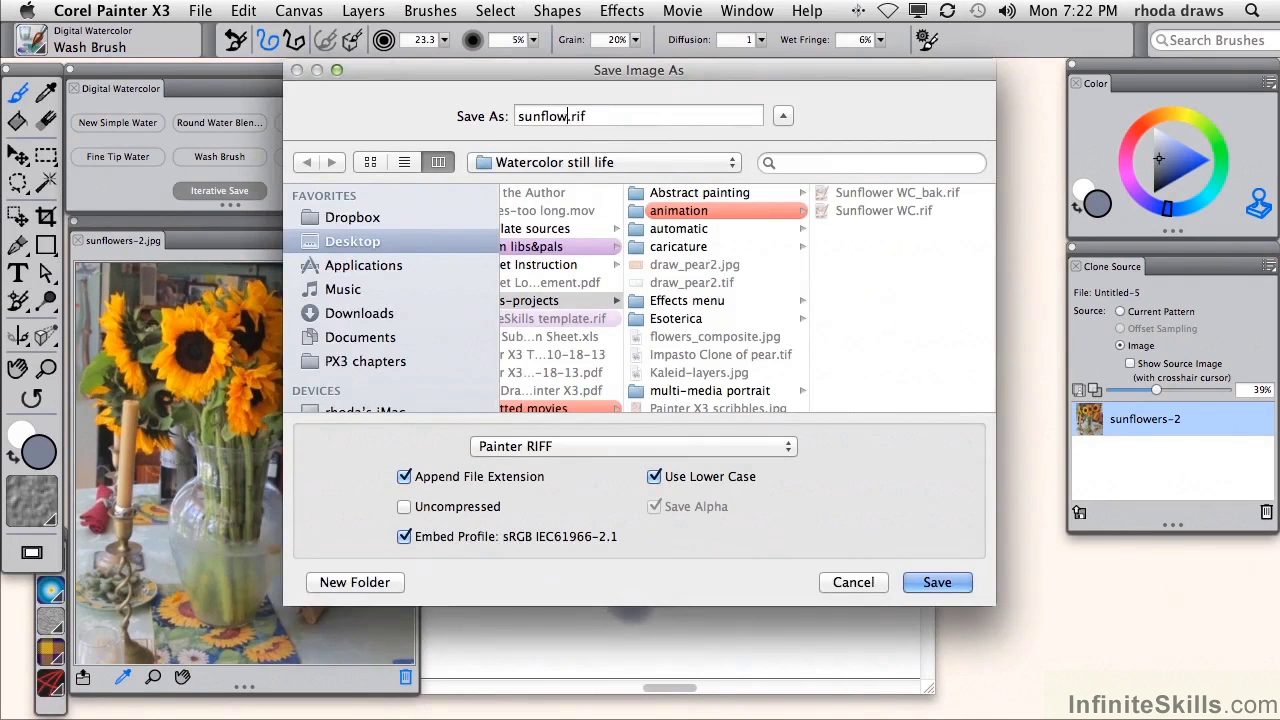
{"action": "type", "text": "er"}
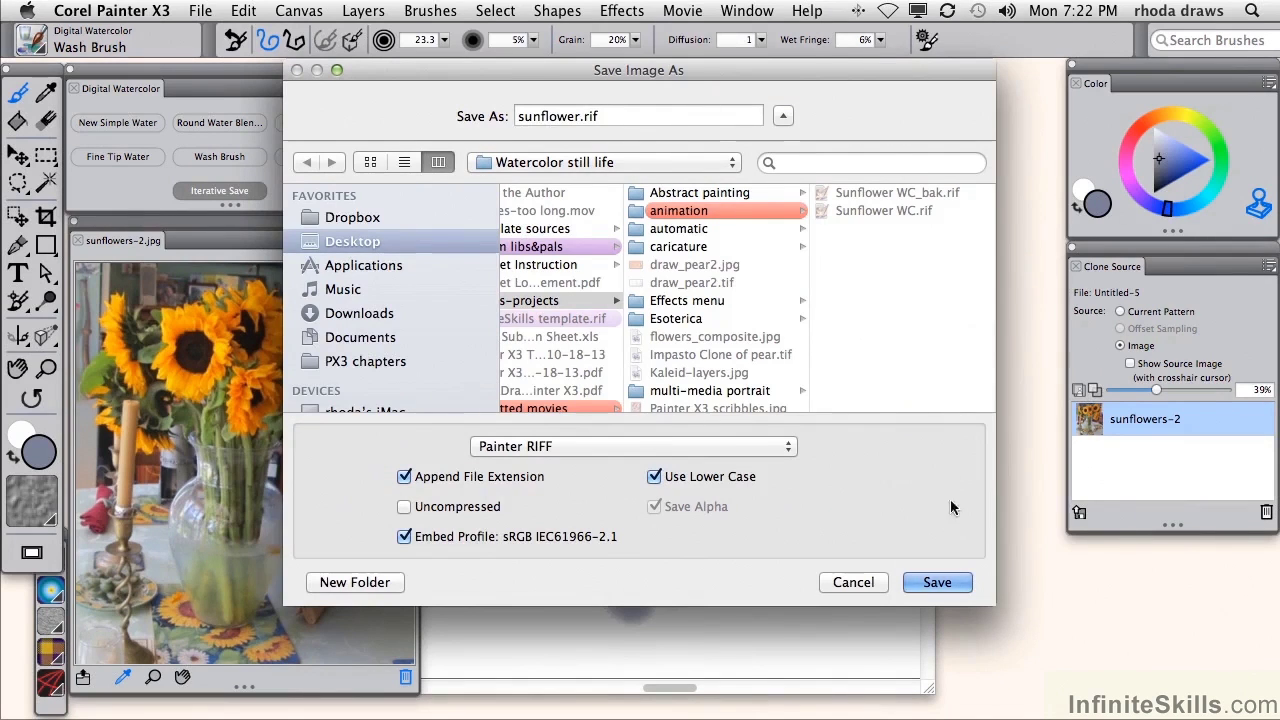
{"action": "left_click", "coordinate": [933, 583]}
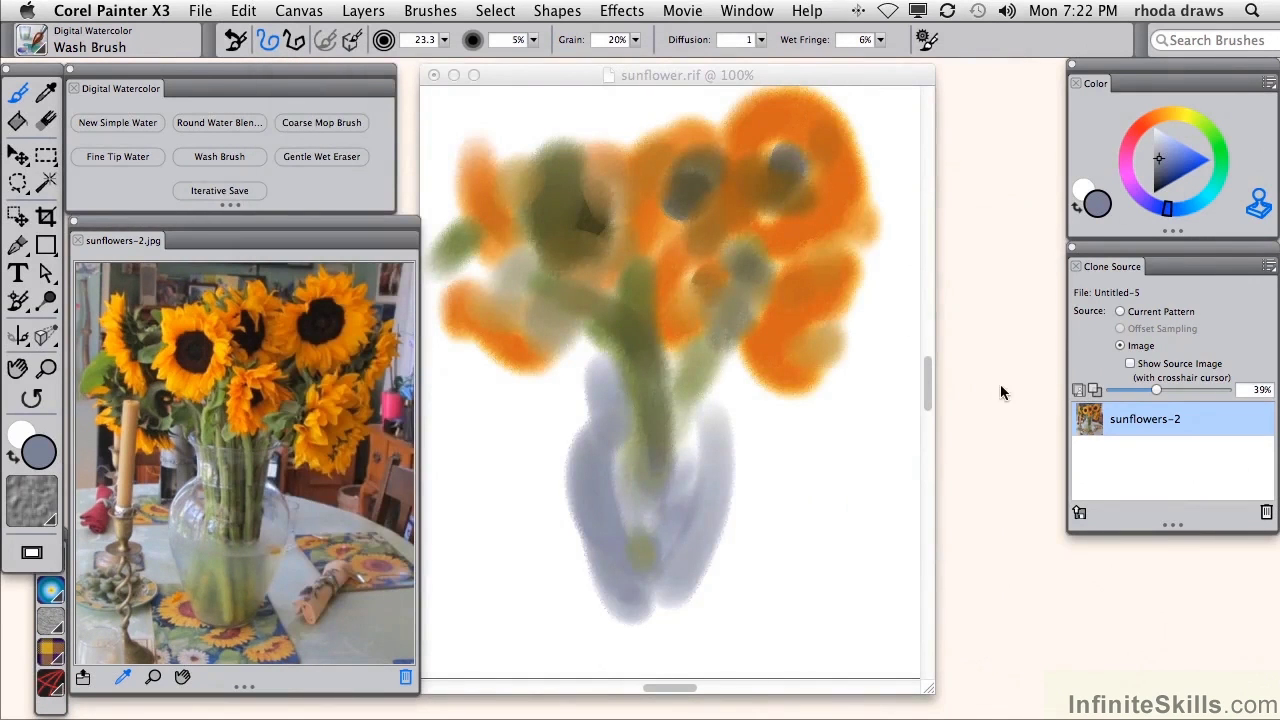
- Paint solid orange petal strokes around the middle upper sunflower with the New Simple Water brush
{"action": "left_click", "coordinate": [148, 124]}
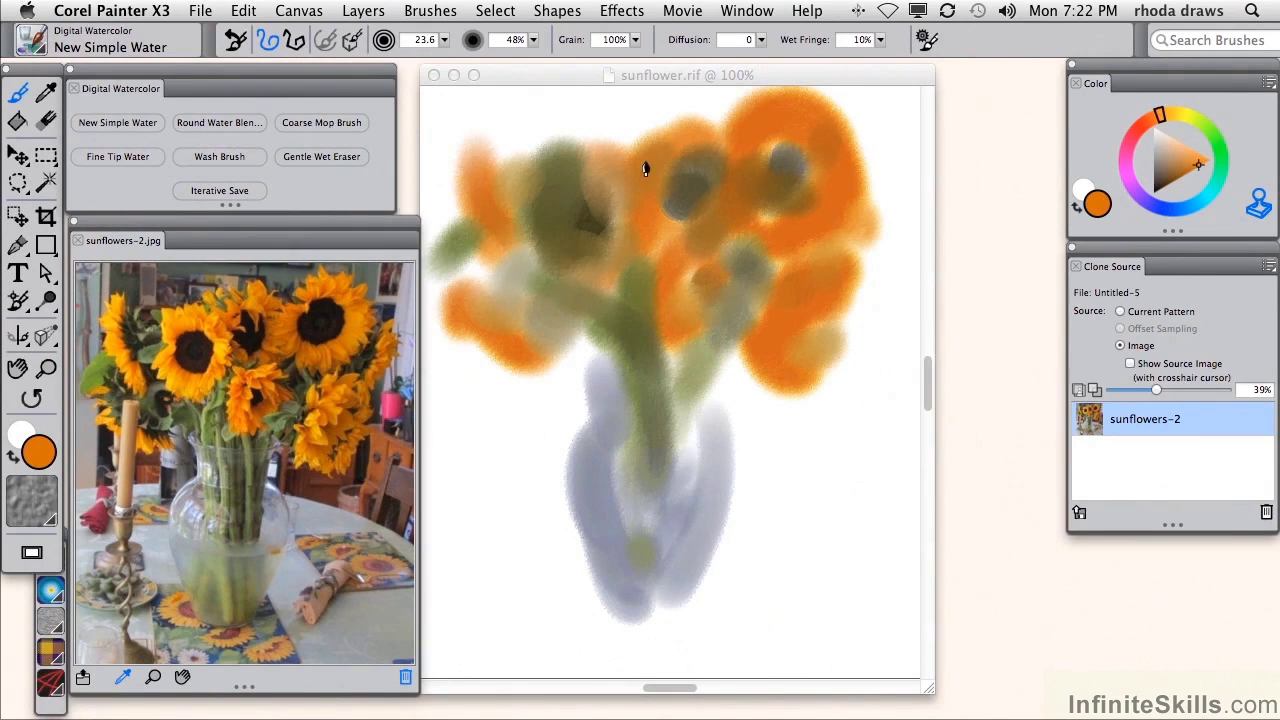
{"action": "mouse_move", "coordinate": [645, 170]}
{"action": "left_mouse_down"}
{"action": "mouse_move", "coordinate": [695, 145]}
{"action": "mouse_move", "coordinate": [663, 164]}
{"action": "mouse_move", "coordinate": [667, 224]}
{"action": "mouse_move", "coordinate": [692, 222]}
{"action": "mouse_move", "coordinate": [660, 145]}
{"action": "left_mouse_up"}
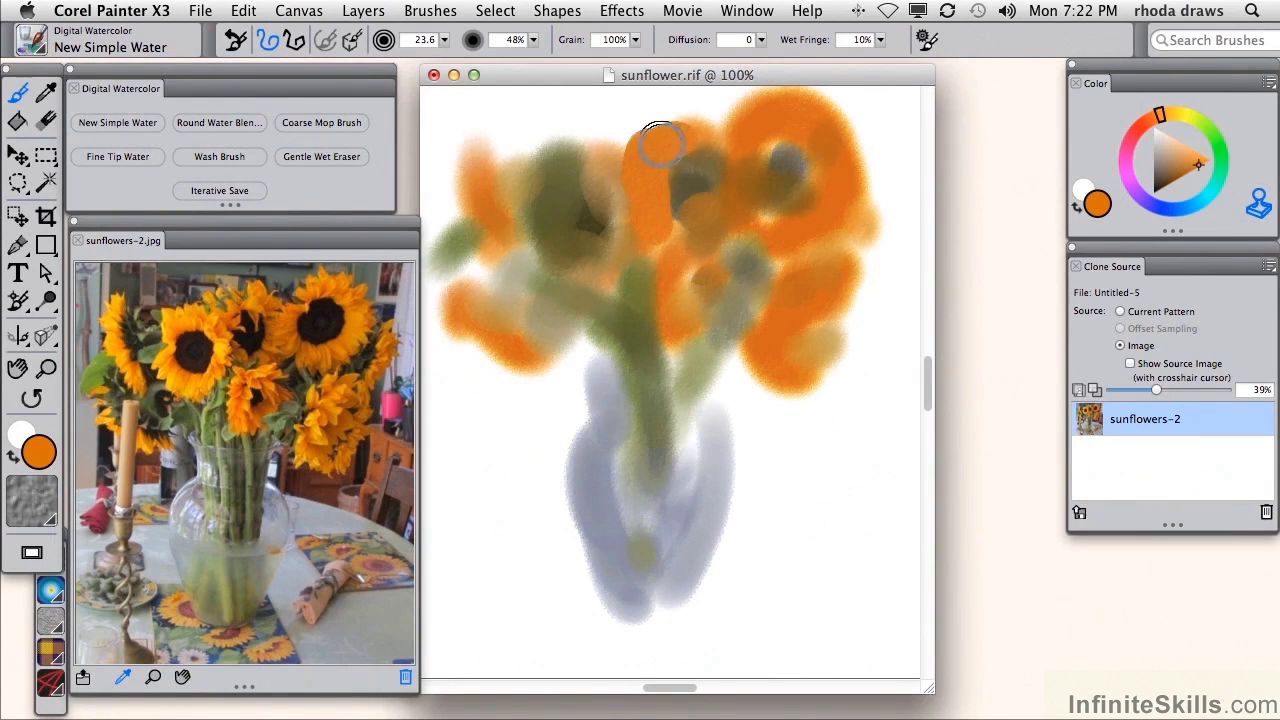
- Paint petal strokes on the left and middle sunflowers with Fine Tip Water in a yellow-orange sampled from the reference petals
{"action": "left_click", "coordinate": [118, 156]}
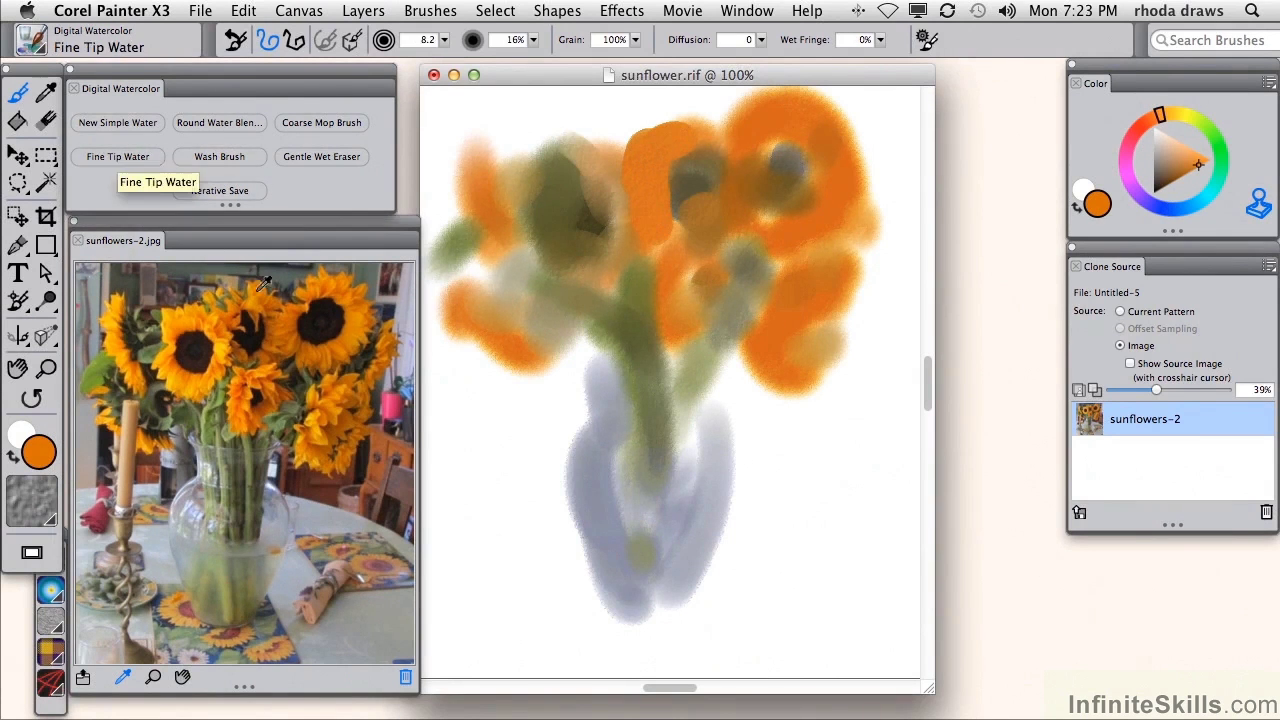
{"action": "left_click", "coordinate": [122, 318]}
{"action": "mouse_move", "coordinate": [514, 205]}
{"action": "left_mouse_down"}
{"action": "mouse_move", "coordinate": [486, 175]}
{"action": "mouse_move", "coordinate": [484, 217]}
{"action": "mouse_move", "coordinate": [519, 186]}
{"action": "left_mouse_up"}
{"action": "left_click", "coordinate": [118, 343]}
{"action": "left_click_drag", "start_coordinate": [490, 226], "coordinate": [513, 207]}
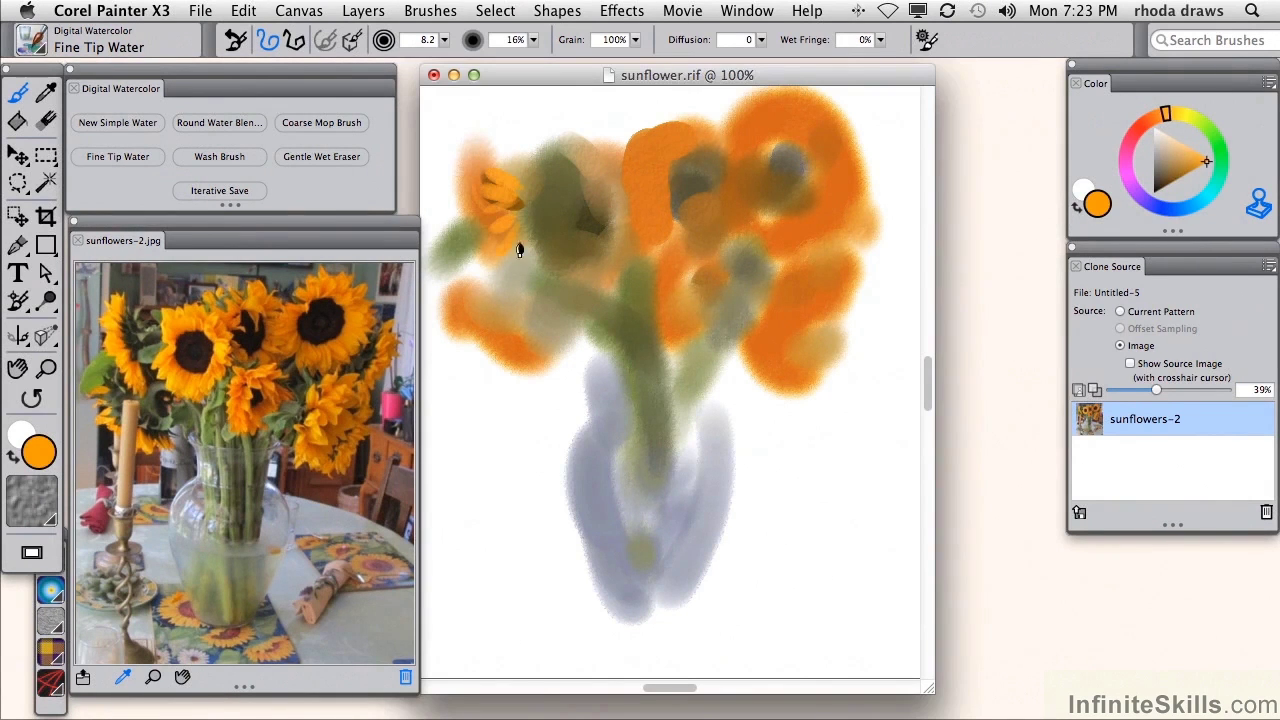
{"action": "left_click_drag", "start_coordinate": [463, 285], "coordinate": [492, 312]}
{"action": "mouse_move", "coordinate": [567, 201]}
{"action": "left_mouse_down"}
{"action": "mouse_move", "coordinate": [514, 220]}
{"action": "mouse_move", "coordinate": [591, 180]}
{"action": "mouse_move", "coordinate": [590, 252]}
{"action": "left_mouse_up"}
{"action": "left_click_drag", "start_coordinate": [618, 162], "coordinate": [655, 185]}
{"action": "left_click_drag", "start_coordinate": [680, 165], "coordinate": [660, 130]}
{"action": "left_click_drag", "start_coordinate": [640, 190], "coordinate": [650, 230]}
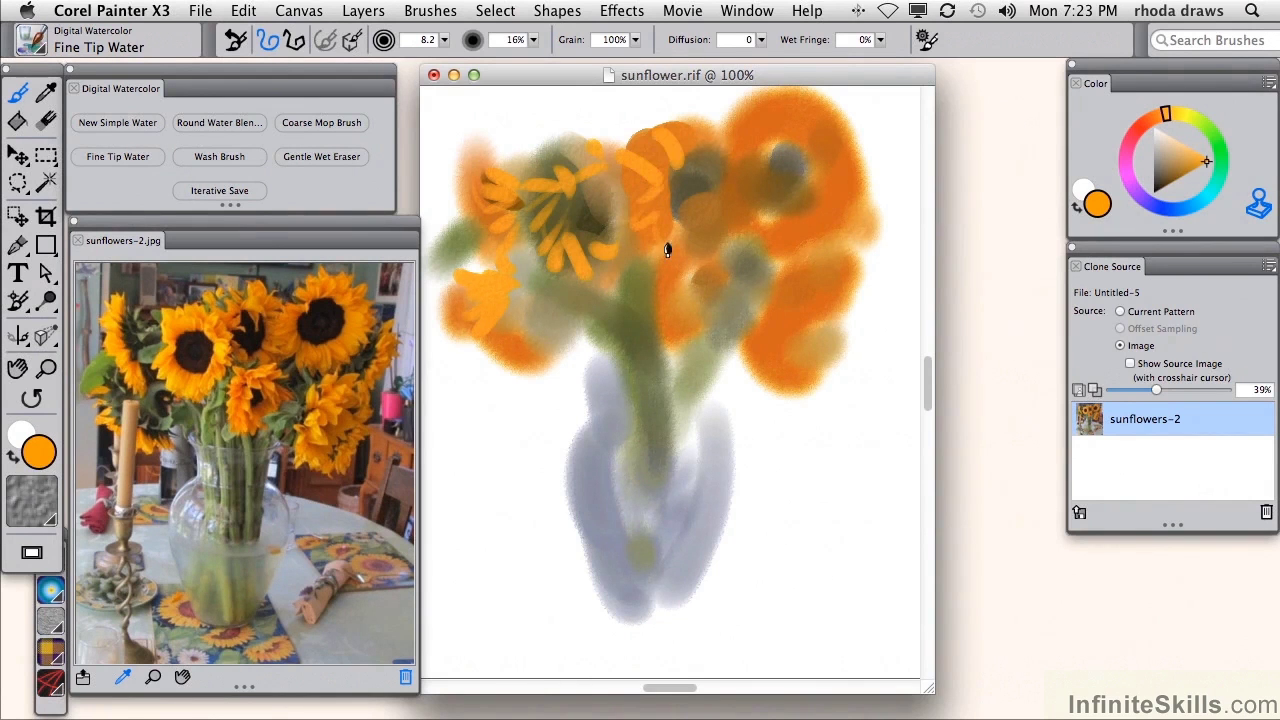
- Sample a burnt orange from the reference image and add petal strokes to the large right, lower right and lower middle sunflowers
{"action": "left_click", "coordinate": [294, 315]}
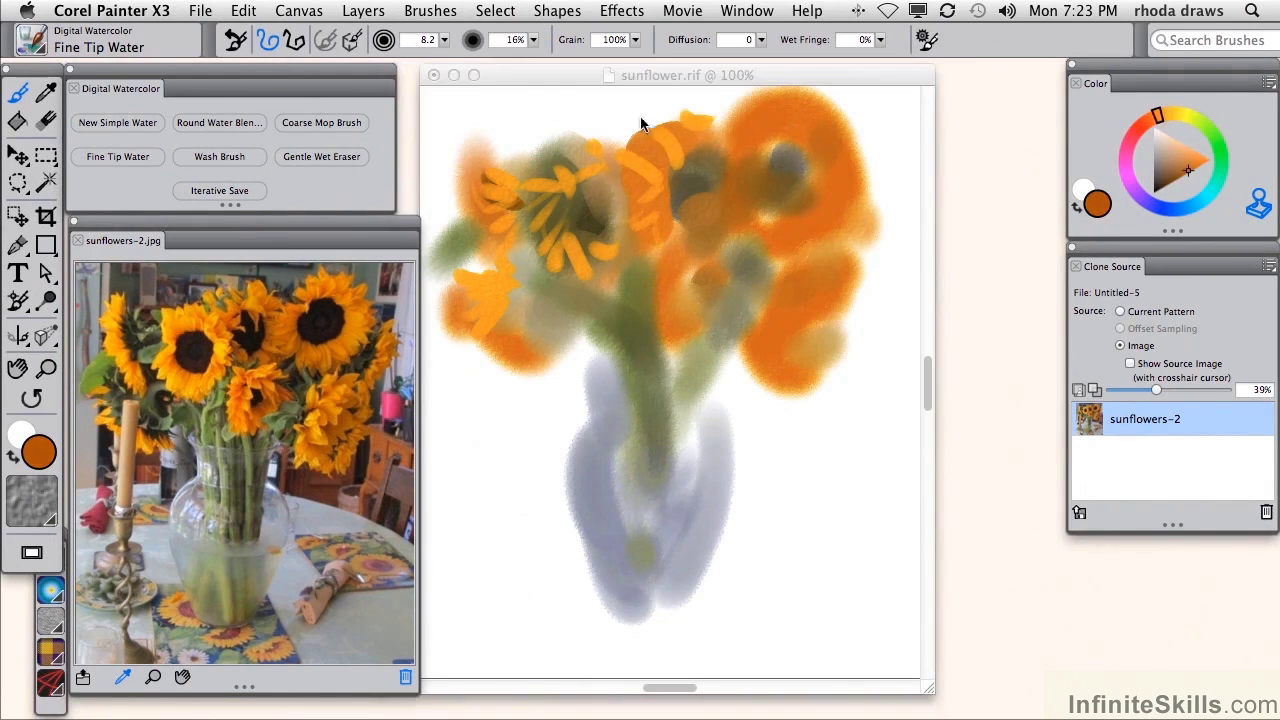
{"action": "mouse_move", "coordinate": [725, 160]}
{"action": "left_mouse_down"}
{"action": "mouse_move", "coordinate": [760, 141]}
{"action": "mouse_move", "coordinate": [732, 106]}
{"action": "left_mouse_up"}
{"action": "mouse_move", "coordinate": [782, 146]}
{"action": "left_mouse_down"}
{"action": "mouse_move", "coordinate": [778, 104]}
{"action": "mouse_move", "coordinate": [815, 132]}
{"action": "left_mouse_up"}
{"action": "mouse_move", "coordinate": [840, 126]}
{"action": "left_mouse_down"}
{"action": "mouse_move", "coordinate": [809, 157]}
{"action": "mouse_move", "coordinate": [836, 166]}
{"action": "left_mouse_up"}
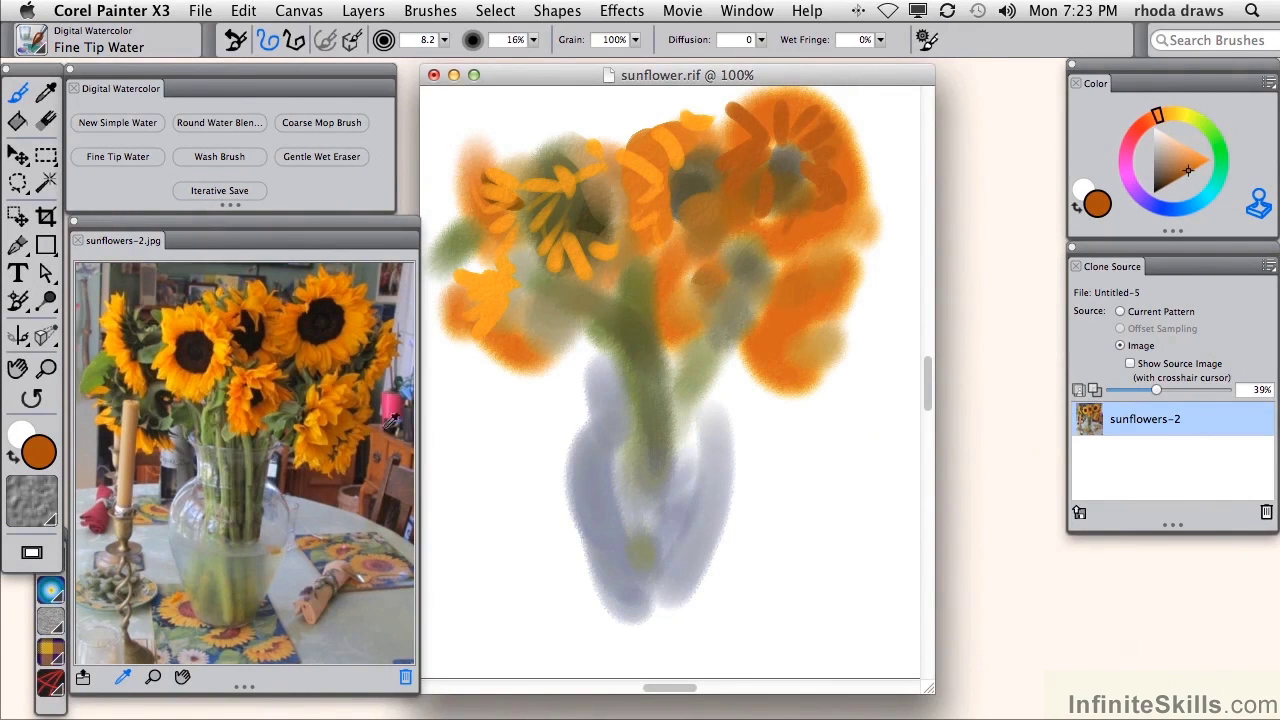
{"action": "mouse_move", "coordinate": [812, 330]}
{"action": "left_mouse_down"}
{"action": "mouse_move", "coordinate": [792, 362]}
{"action": "mouse_move", "coordinate": [846, 312]}
{"action": "left_mouse_up"}
{"action": "left_click_drag", "start_coordinate": [812, 312], "coordinate": [834, 284]}
{"action": "left_click_drag", "start_coordinate": [788, 352], "coordinate": [762, 320]}
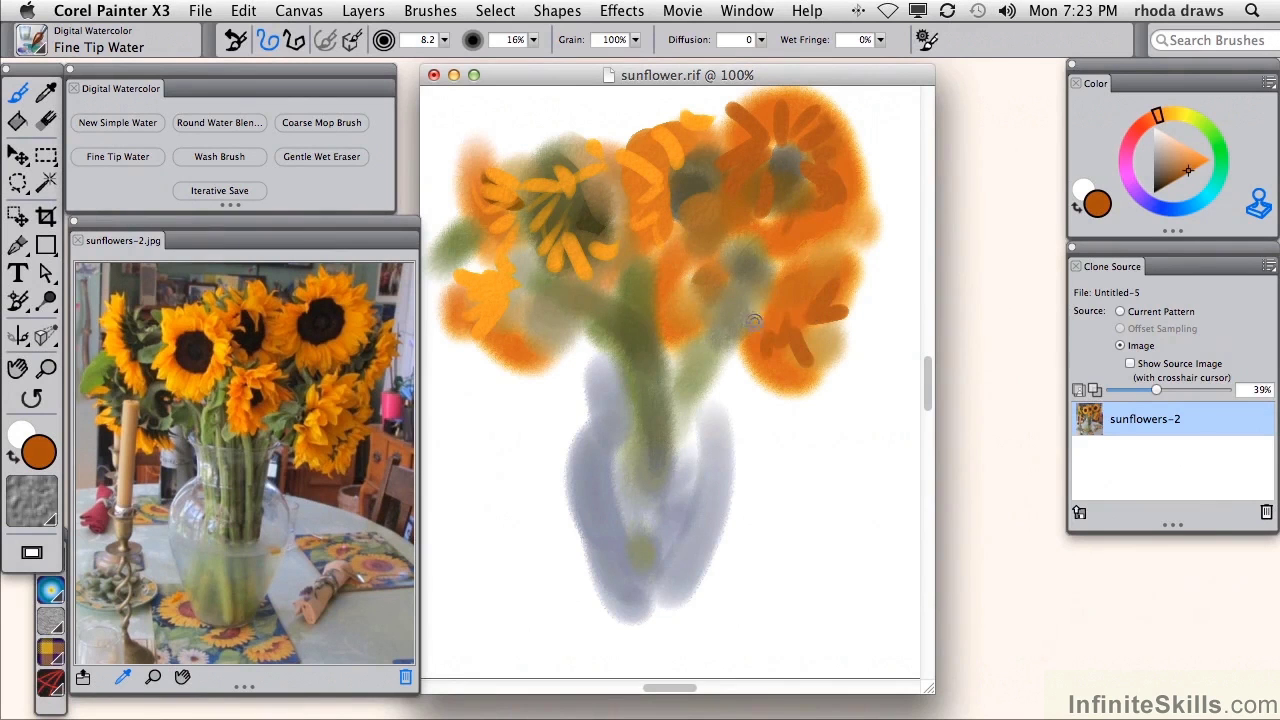
{"action": "mouse_move", "coordinate": [660, 246]}
{"action": "left_mouse_down"}
{"action": "mouse_move", "coordinate": [677, 292]}
{"action": "mouse_move", "coordinate": [664, 338]}
{"action": "left_mouse_up"}
{"action": "left_click_drag", "start_coordinate": [712, 266], "coordinate": [690, 302]}
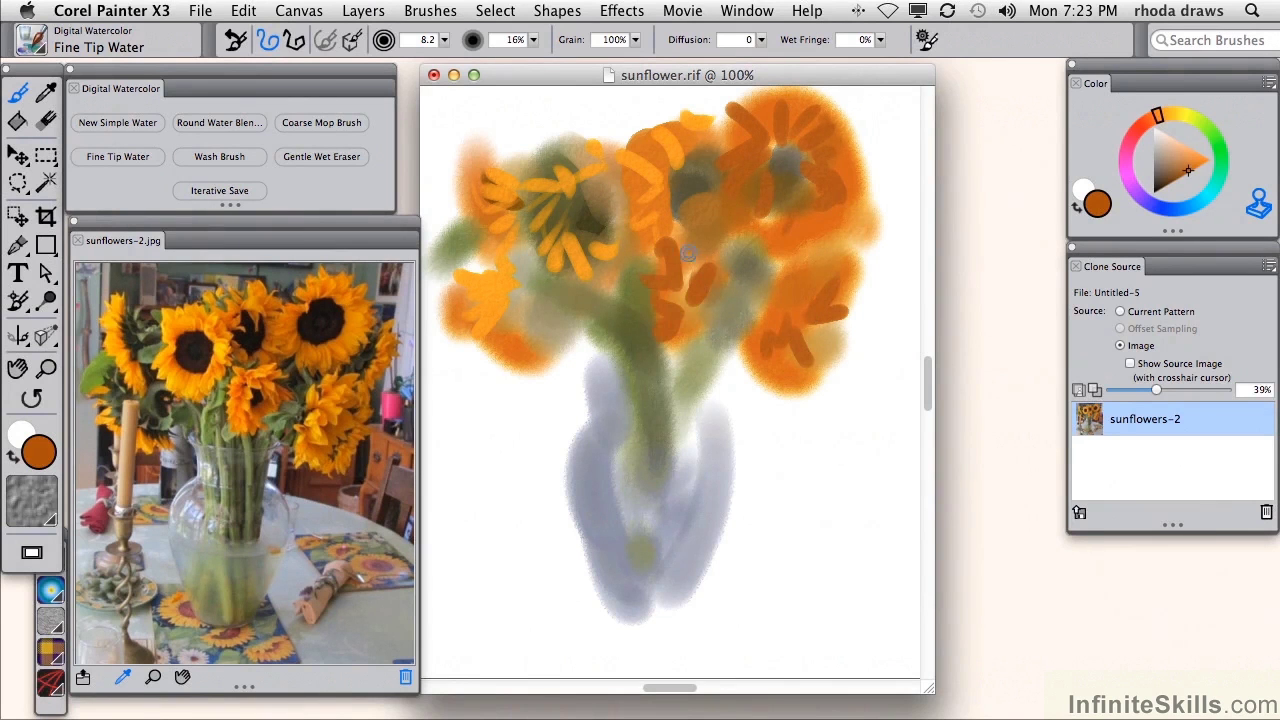
- Paint fine leaf strokes at the top of the main stem in olive and a lighter grey-green sampled from the reference image
{"action": "left_click", "coordinate": [216, 400]}
{"action": "left_click_drag", "start_coordinate": [632, 260], "coordinate": [630, 316]}
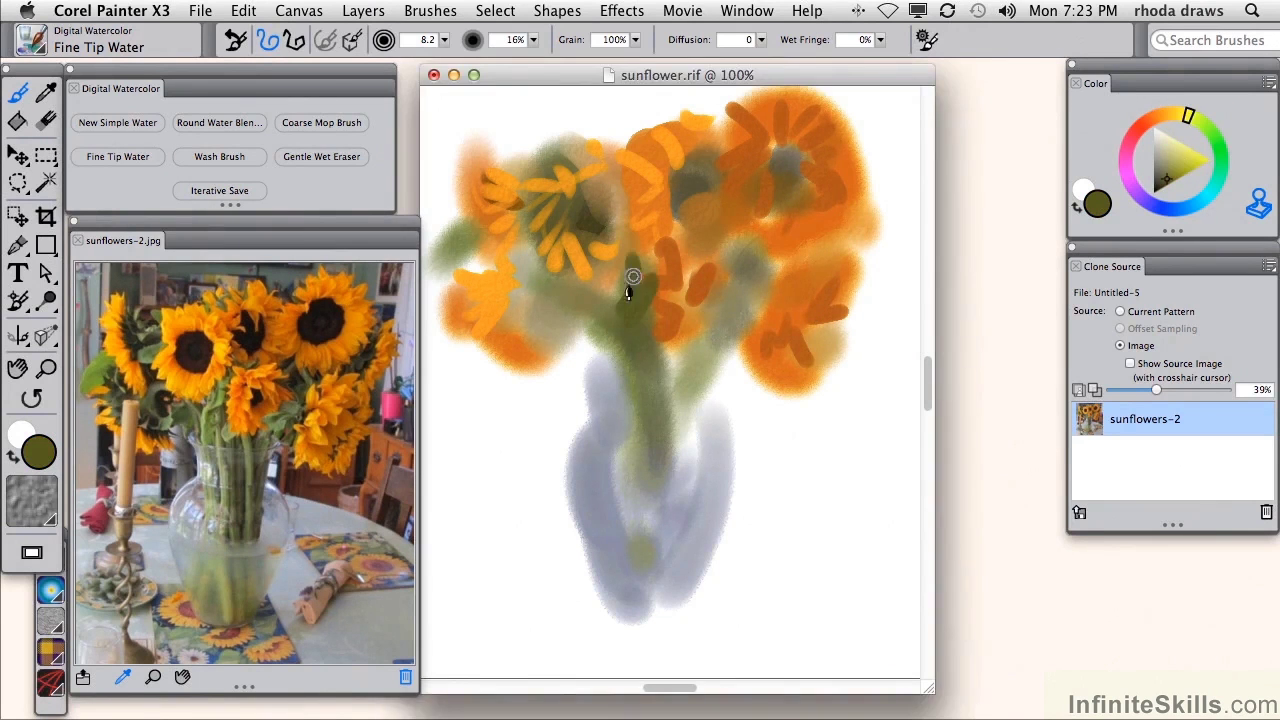
{"action": "left_click", "coordinate": [228, 383], "text": "alt"}
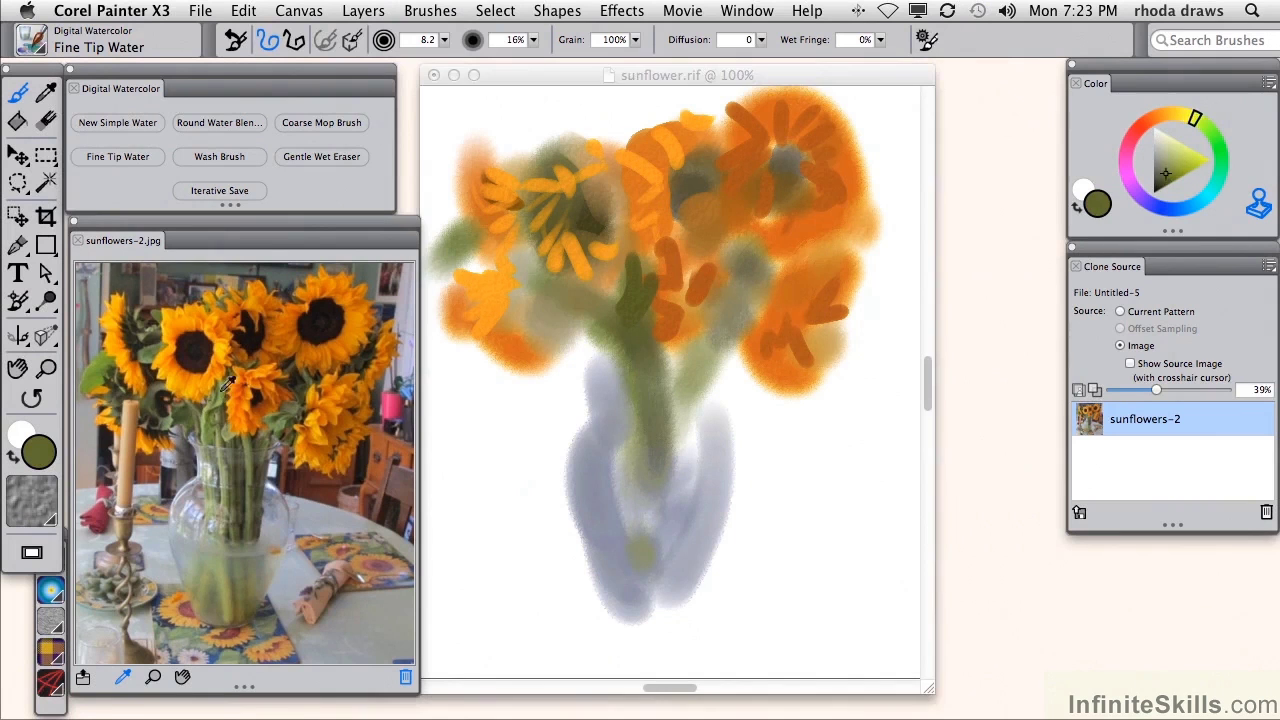
{"action": "left_click", "coordinate": [224, 562]}
{"action": "left_click", "coordinate": [632, 295]}
{"action": "mouse_move", "coordinate": [636, 275]}
{"action": "left_mouse_down"}
{"action": "mouse_move", "coordinate": [617, 316]}
{"action": "mouse_move", "coordinate": [630, 322]}
{"action": "left_mouse_up"}
{"action": "left_click_drag", "start_coordinate": [614, 285], "coordinate": [600, 308]}
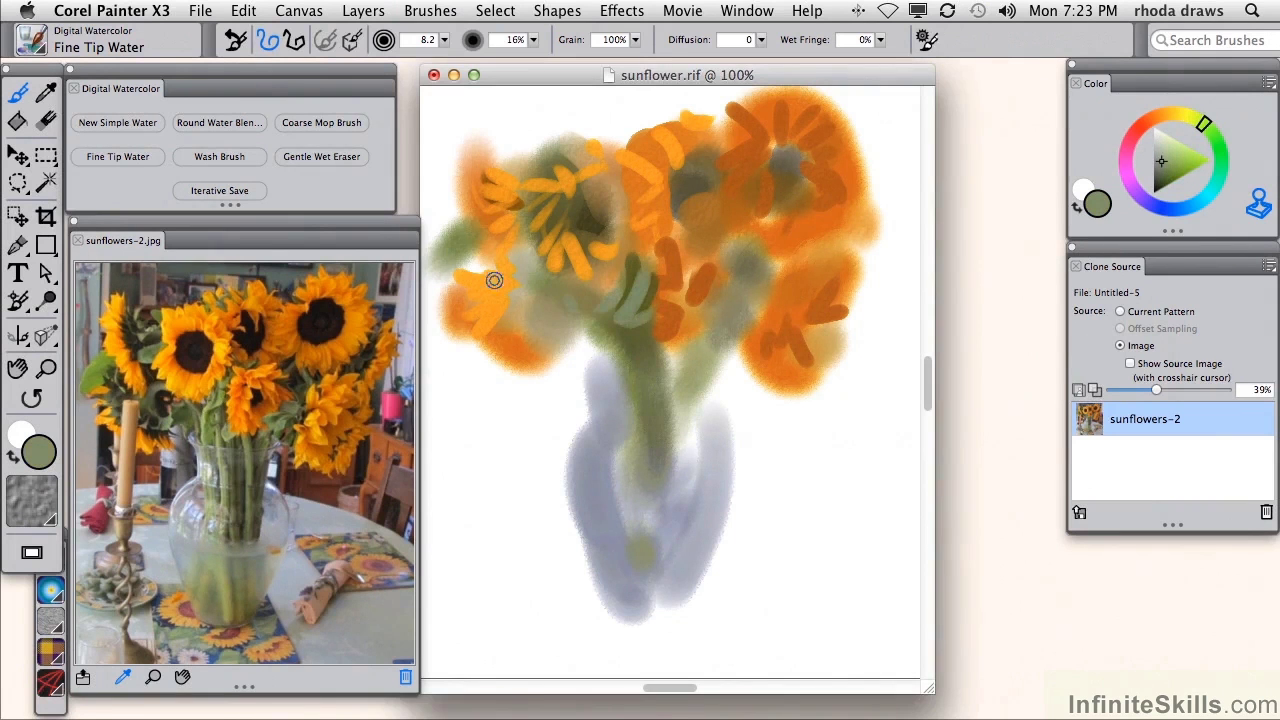
- Paint a grey-green stroke on the far-left leaf and several stems running down inside the vase
{"action": "mouse_move", "coordinate": [494, 280]}
{"action": "left_mouse_down"}
{"action": "mouse_move", "coordinate": [470, 262]}
{"action": "mouse_move", "coordinate": [530, 245]}
{"action": "left_mouse_up"}
{"action": "left_click_drag", "start_coordinate": [612, 452], "coordinate": [628, 545]}
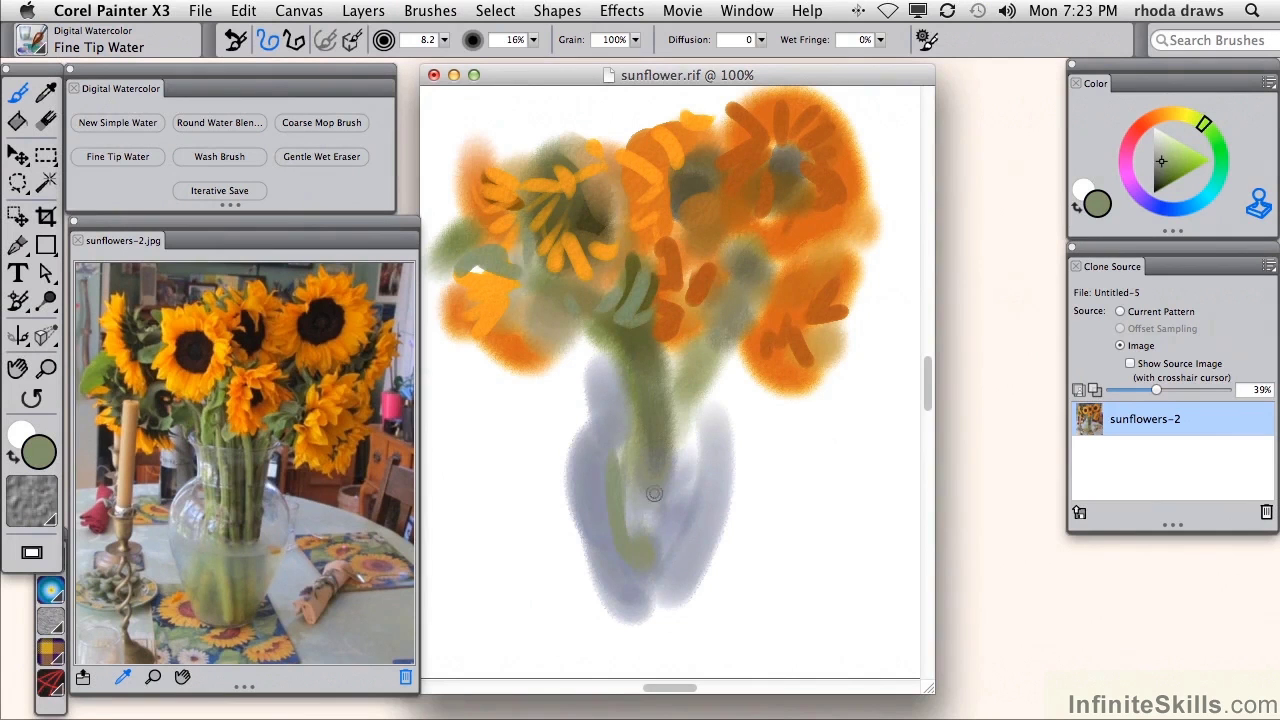
{"action": "left_click_drag", "start_coordinate": [656, 494], "coordinate": [650, 562]}
{"action": "left_click_drag", "start_coordinate": [687, 434], "coordinate": [678, 550]}
{"action": "left_click_drag", "start_coordinate": [714, 470], "coordinate": [702, 551]}
{"action": "left_click_drag", "start_coordinate": [676, 464], "coordinate": [674, 540]}
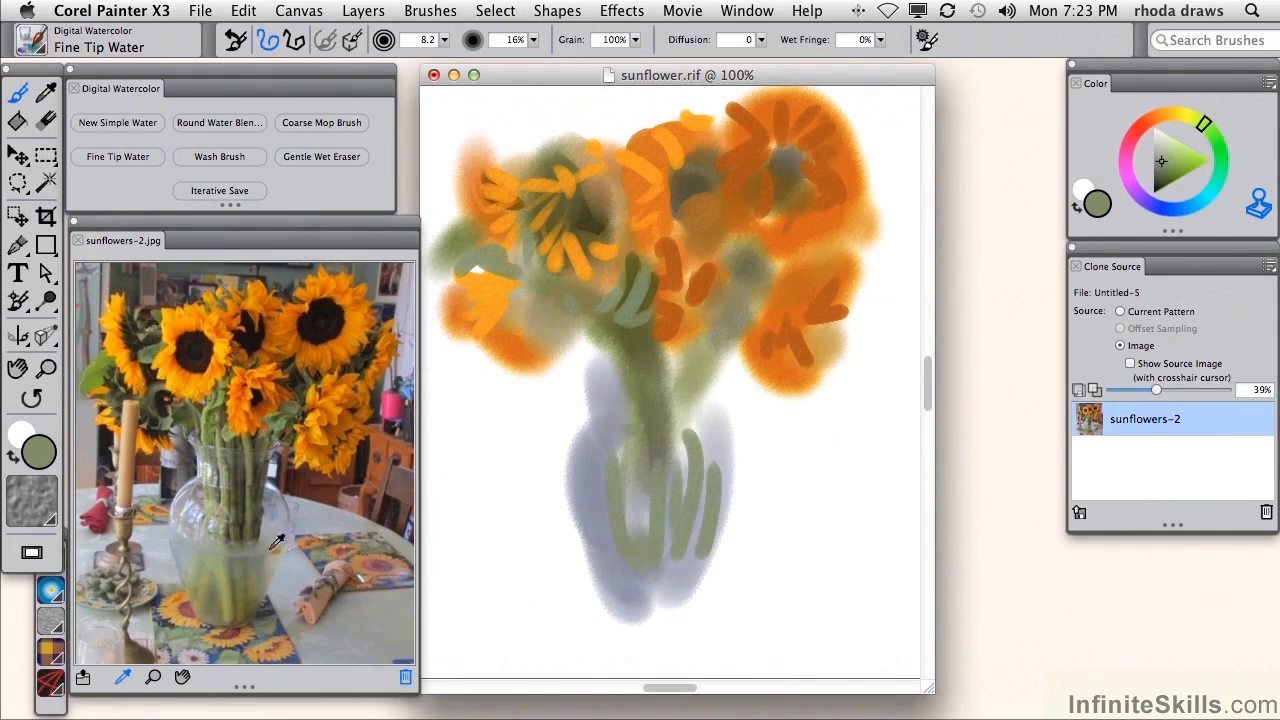
- Add shadow strokes to the main stems and the right-hand leaves in a dark olive sampled from the reference stems
{"action": "left_click", "coordinate": [248, 493], "text": "alt"}
{"action": "left_click_drag", "start_coordinate": [657, 374], "coordinate": [650, 463]}
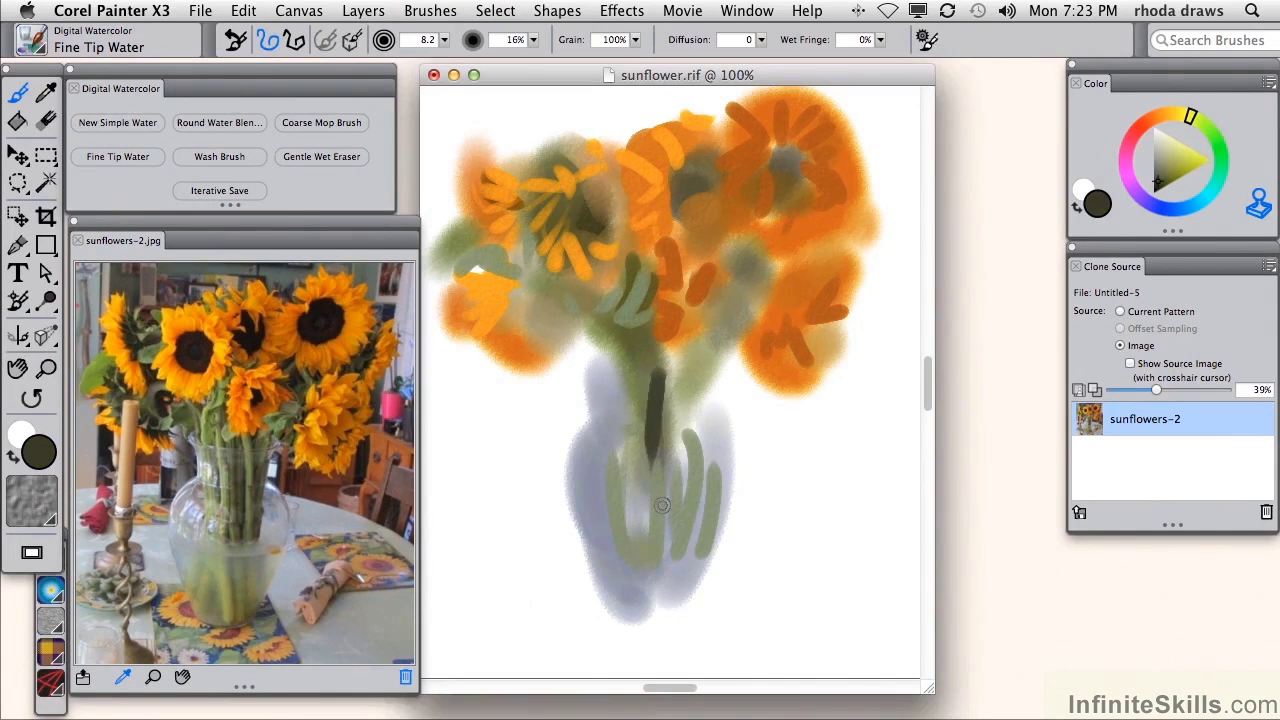
{"action": "left_click_drag", "start_coordinate": [641, 342], "coordinate": [648, 406]}
{"action": "left_click_drag", "start_coordinate": [620, 318], "coordinate": [642, 414]}
{"action": "left_click_drag", "start_coordinate": [712, 313], "coordinate": [726, 286]}
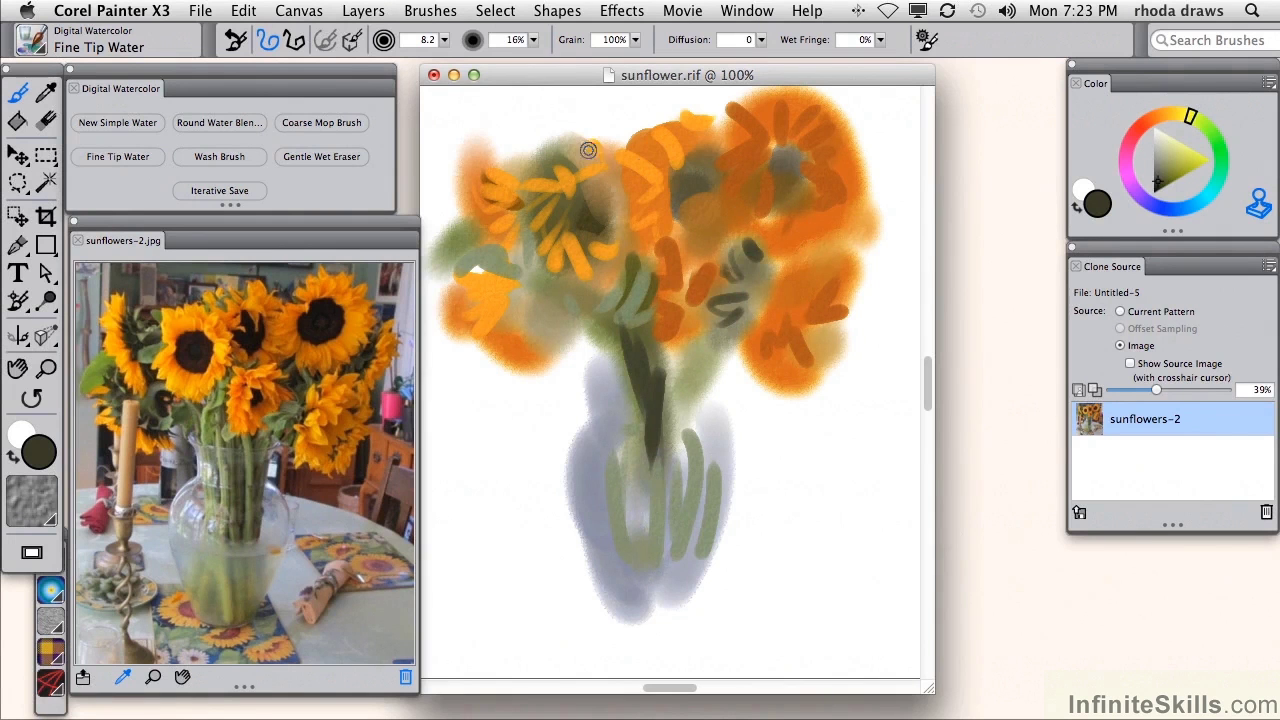
- Sample near-black from a reference flower centre and draw dark accents in the sunflower centres and above the lower right bloom
{"action": "left_click", "coordinate": [202, 359]}
{"action": "left_click_drag", "start_coordinate": [576, 207], "coordinate": [580, 226]}
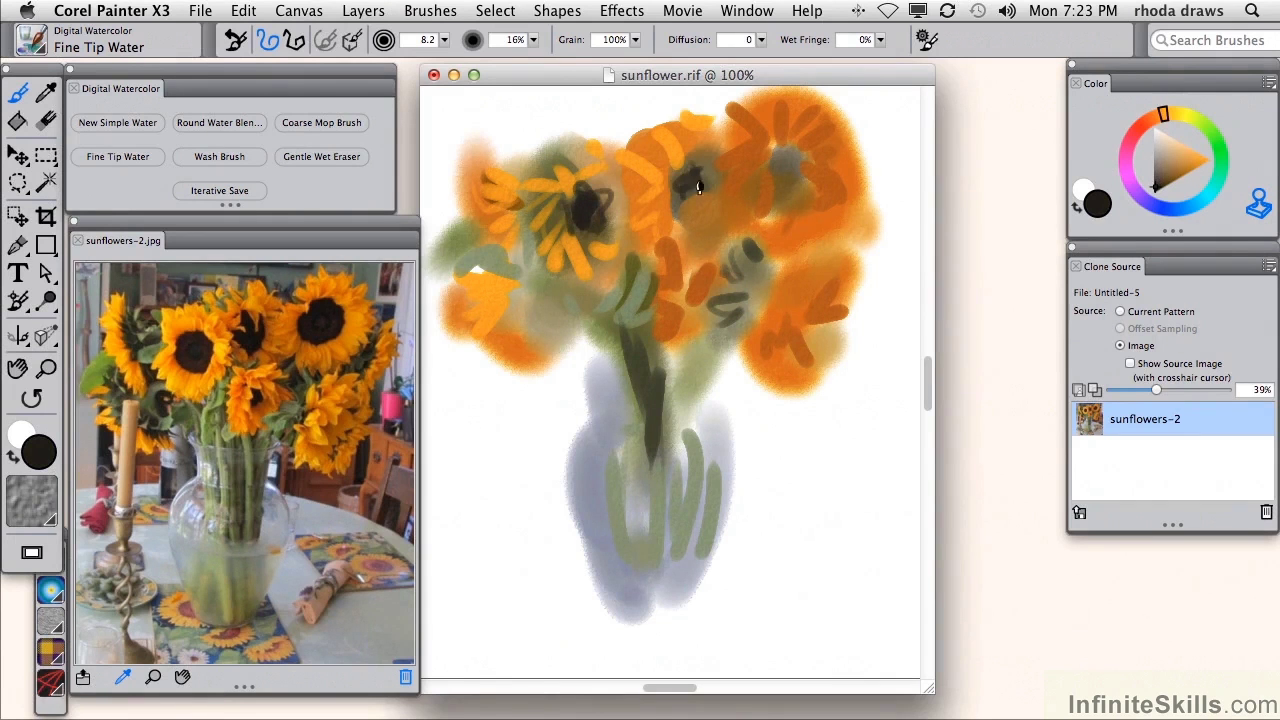
{"action": "left_click_drag", "start_coordinate": [788, 166], "coordinate": [767, 178]}
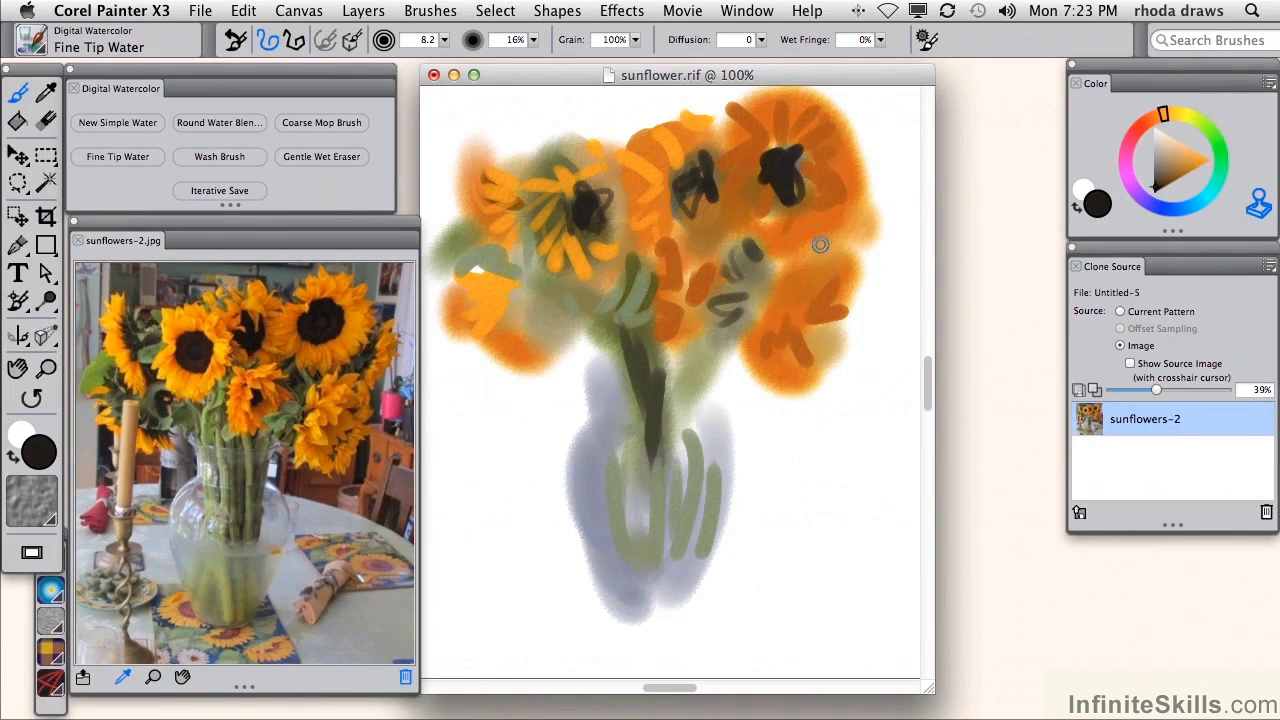
{"action": "left_click_drag", "start_coordinate": [788, 265], "coordinate": [818, 261]}
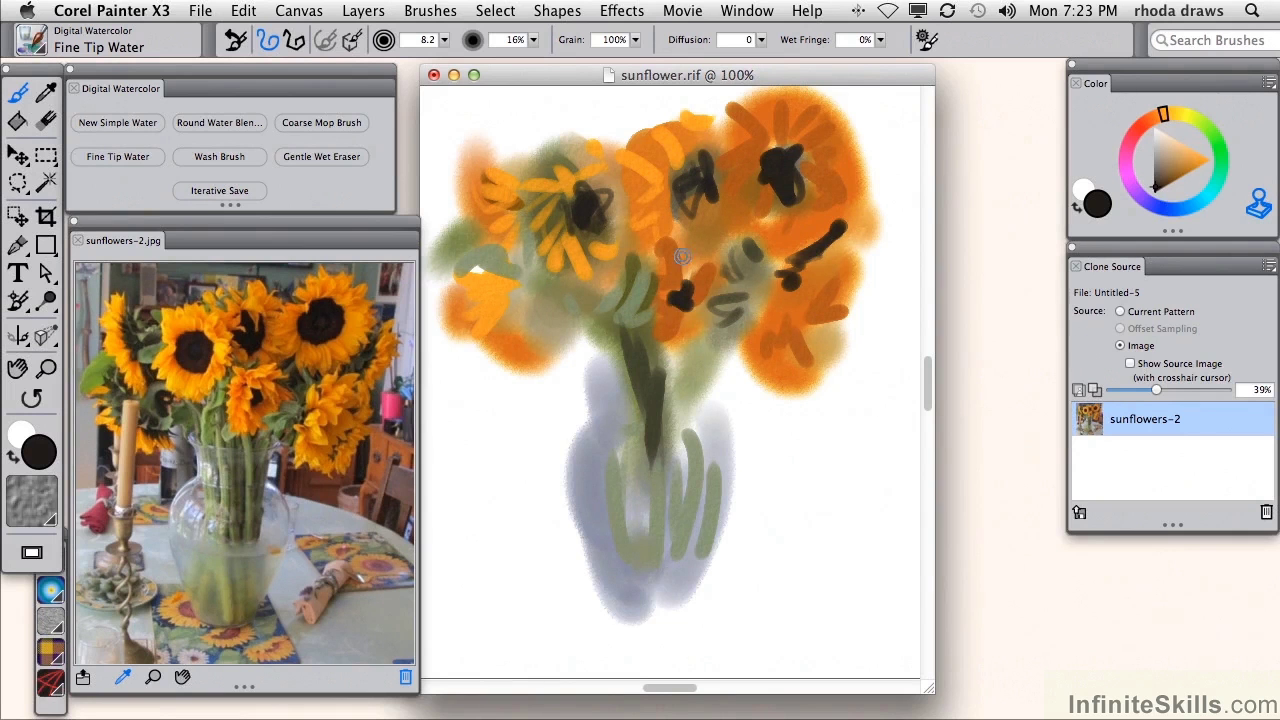
- Soften the dark sunflower centres, the upper right accents and the main stem shadow with the Round Water Blender
{"action": "left_click", "coordinate": [219, 122]}
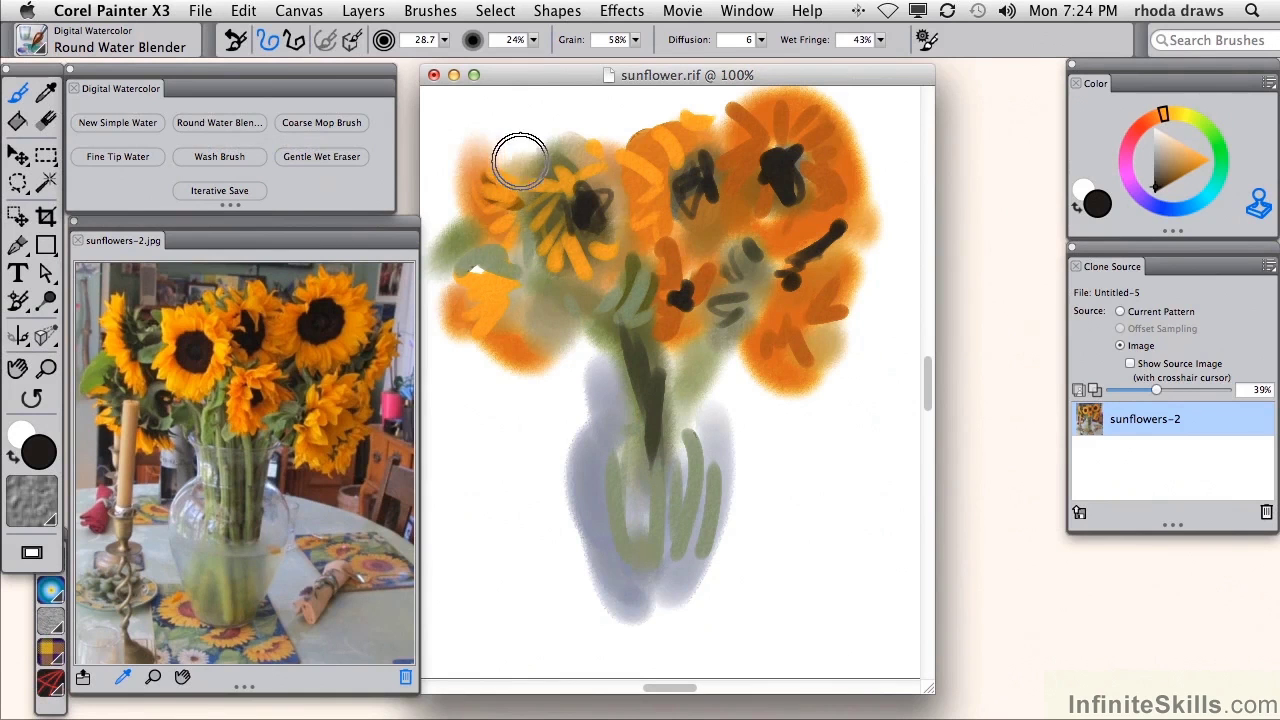
{"action": "left_click", "coordinate": [524, 126], "text": "alt"}
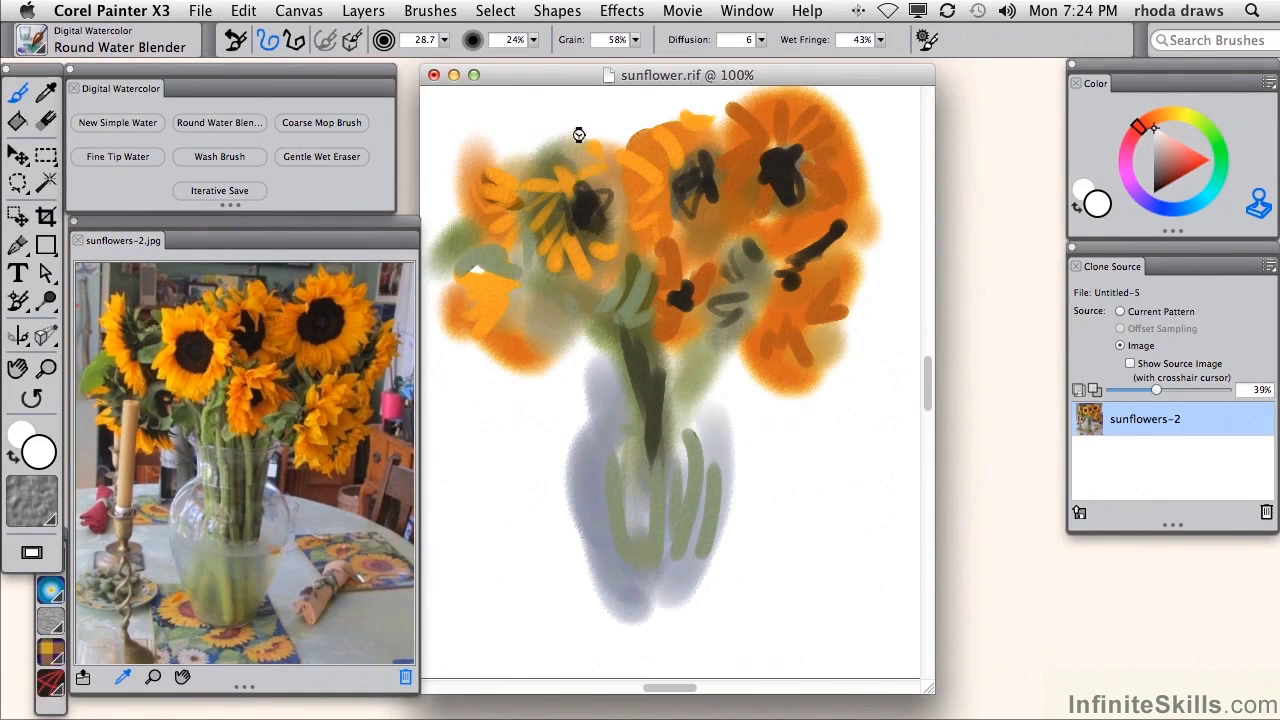
{"action": "mouse_move", "coordinate": [560, 207]}
{"action": "left_mouse_down"}
{"action": "mouse_move", "coordinate": [594, 194]}
{"action": "mouse_move", "coordinate": [588, 228]}
{"action": "left_mouse_up"}
{"action": "left_click_drag", "start_coordinate": [683, 185], "coordinate": [669, 206]}
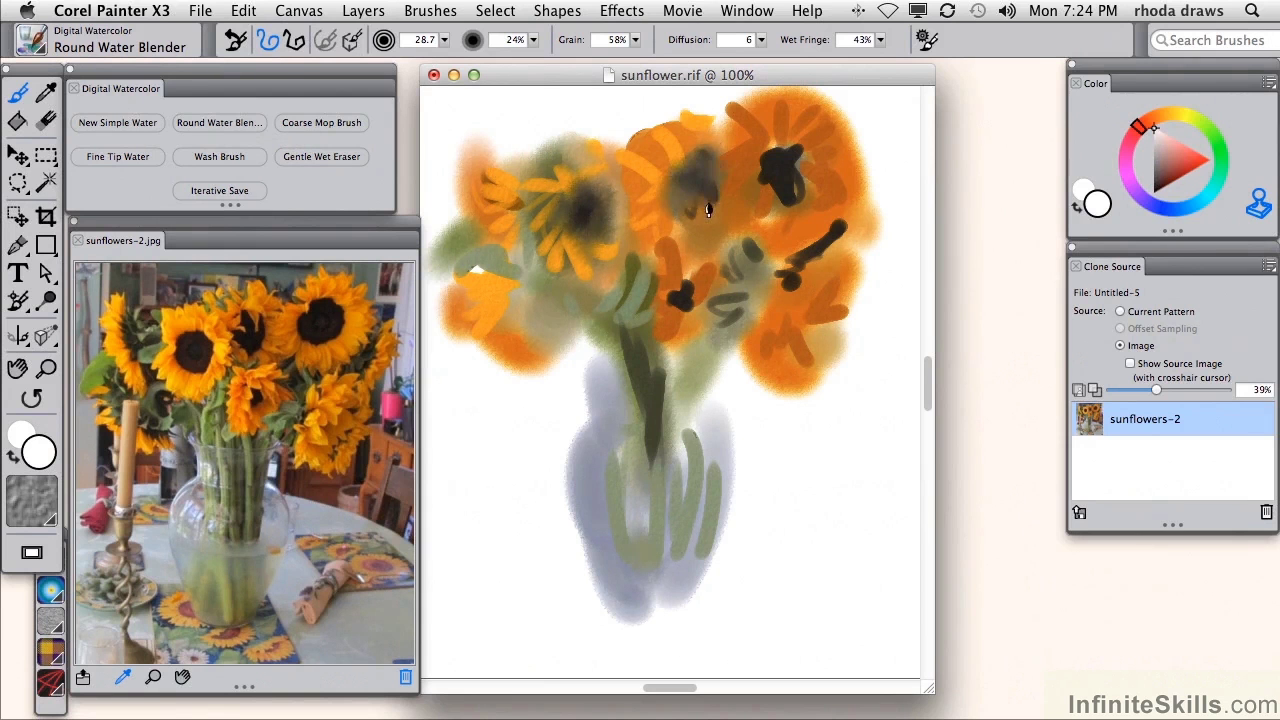
{"action": "mouse_move", "coordinate": [769, 160]}
{"action": "left_mouse_down"}
{"action": "mouse_move", "coordinate": [780, 195]}
{"action": "mouse_move", "coordinate": [795, 180]}
{"action": "mouse_move", "coordinate": [760, 265]}
{"action": "mouse_move", "coordinate": [836, 250]}
{"action": "mouse_move", "coordinate": [785, 272]}
{"action": "mouse_move", "coordinate": [832, 238]}
{"action": "left_mouse_up"}
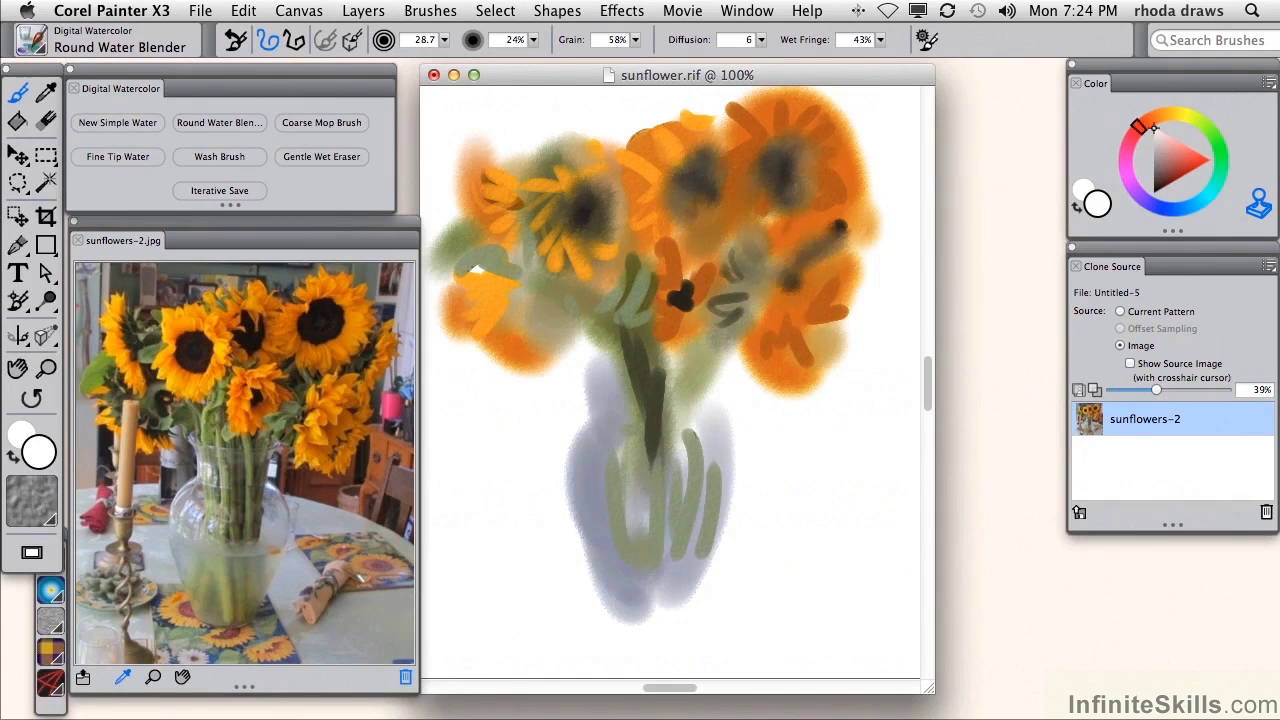
{"action": "mouse_move", "coordinate": [679, 320]}
{"action": "left_mouse_down"}
{"action": "mouse_move", "coordinate": [654, 366]}
{"action": "mouse_move", "coordinate": [623, 374]}
{"action": "mouse_move", "coordinate": [667, 305]}
{"action": "left_mouse_up"}
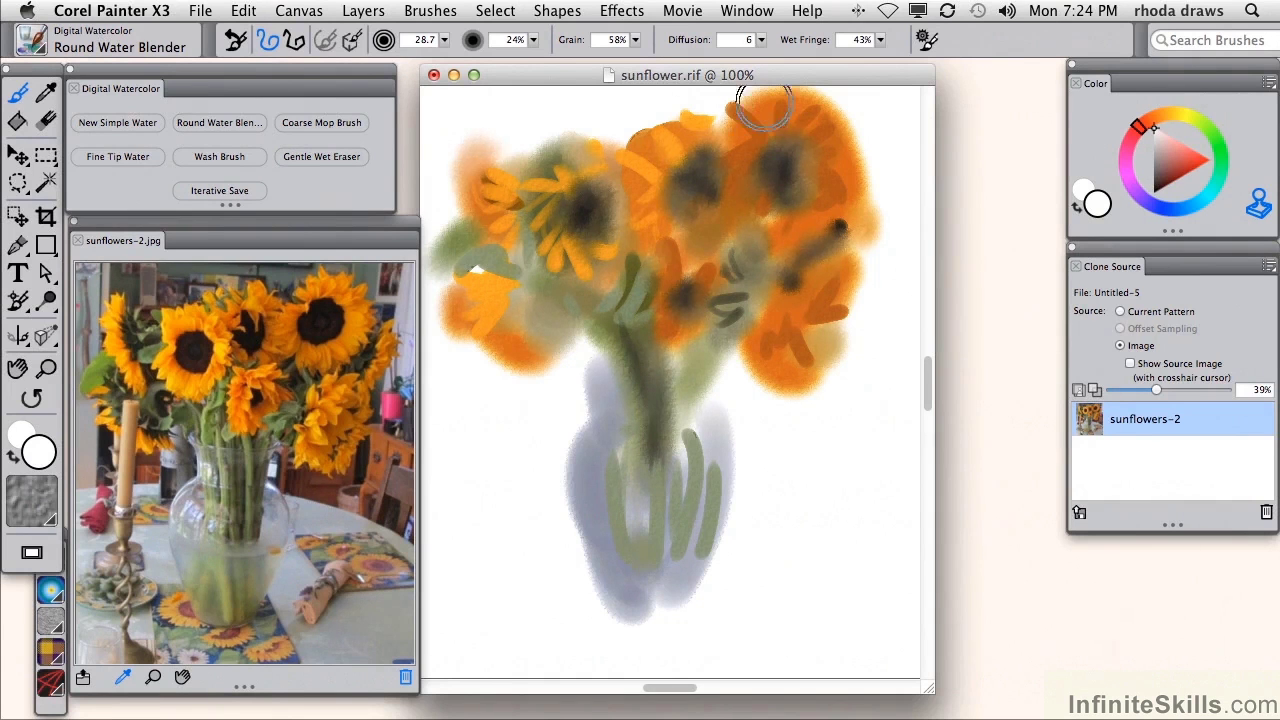
- Paint petals on the top middle and large left sunflowers with Fine Tip Water in golden tones sampled from the reference
{"action": "left_click", "coordinate": [270, 285]}
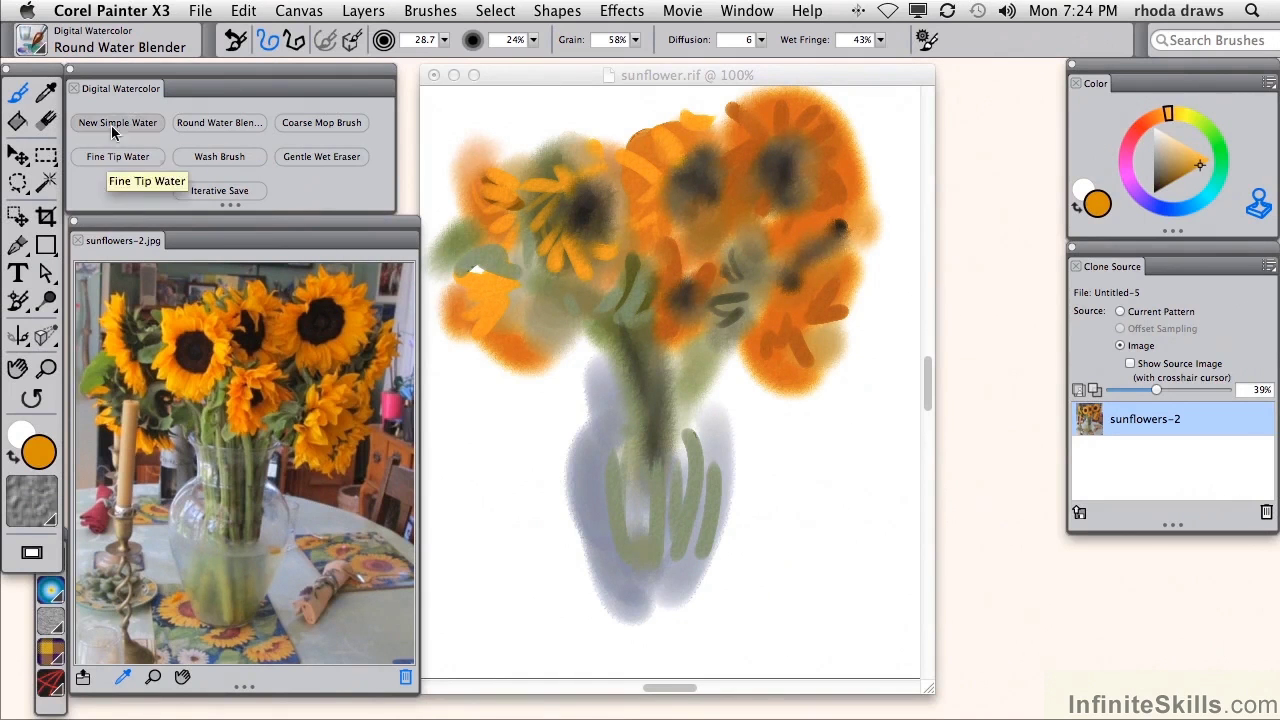
{"action": "left_click", "coordinate": [118, 160]}
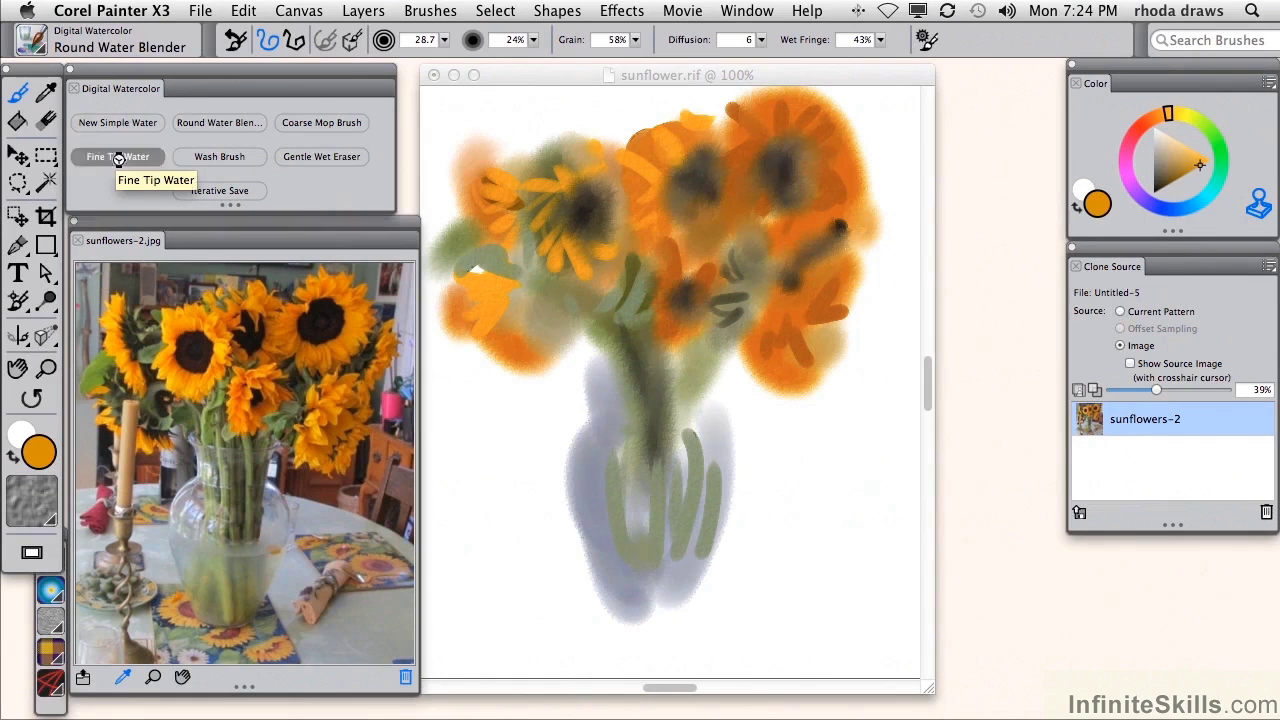
{"action": "left_click", "coordinate": [663, 143]}
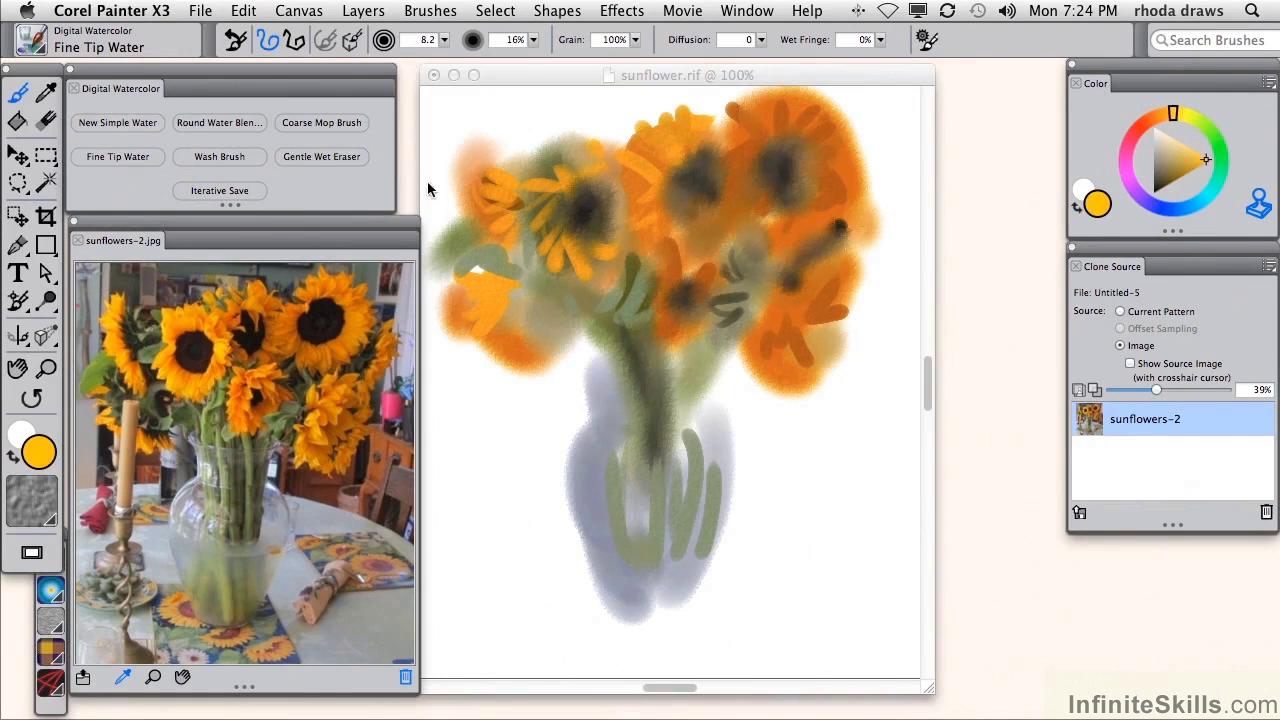
{"action": "left_click", "coordinate": [546, 166]}
{"action": "mouse_move", "coordinate": [545, 152]}
{"action": "left_mouse_down"}
{"action": "mouse_move", "coordinate": [556, 180]}
{"action": "mouse_move", "coordinate": [573, 176]}
{"action": "left_mouse_up"}
{"action": "mouse_move", "coordinate": [587, 148]}
{"action": "left_mouse_down"}
{"action": "mouse_move", "coordinate": [581, 168]}
{"action": "mouse_move", "coordinate": [550, 178]}
{"action": "left_mouse_up"}
{"action": "left_click_drag", "start_coordinate": [524, 191], "coordinate": [550, 192]}
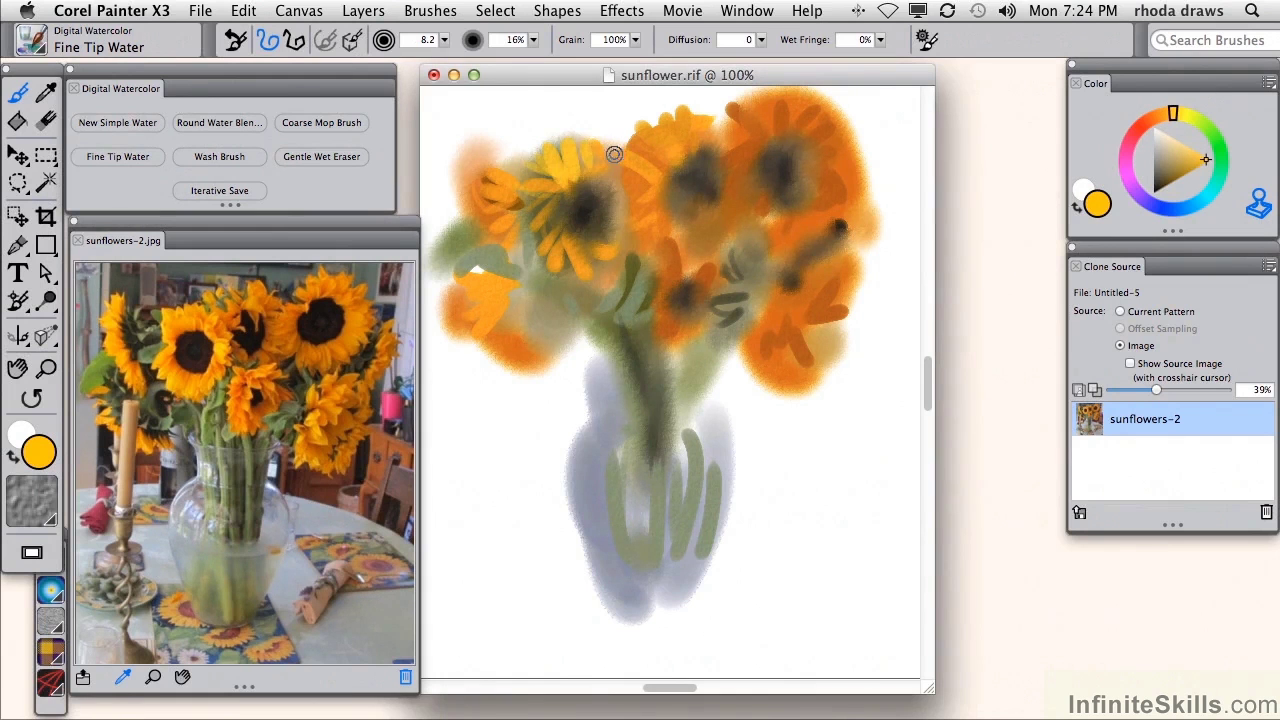
{"action": "mouse_move", "coordinate": [614, 154]}
{"action": "left_mouse_down"}
{"action": "mouse_move", "coordinate": [612, 184]}
{"action": "mouse_move", "coordinate": [563, 187]}
{"action": "mouse_move", "coordinate": [548, 229]}
{"action": "mouse_move", "coordinate": [543, 268]}
{"action": "mouse_move", "coordinate": [568, 256]}
{"action": "mouse_move", "coordinate": [590, 267]}
{"action": "mouse_move", "coordinate": [633, 178]}
{"action": "mouse_move", "coordinate": [590, 278]}
{"action": "left_mouse_up"}
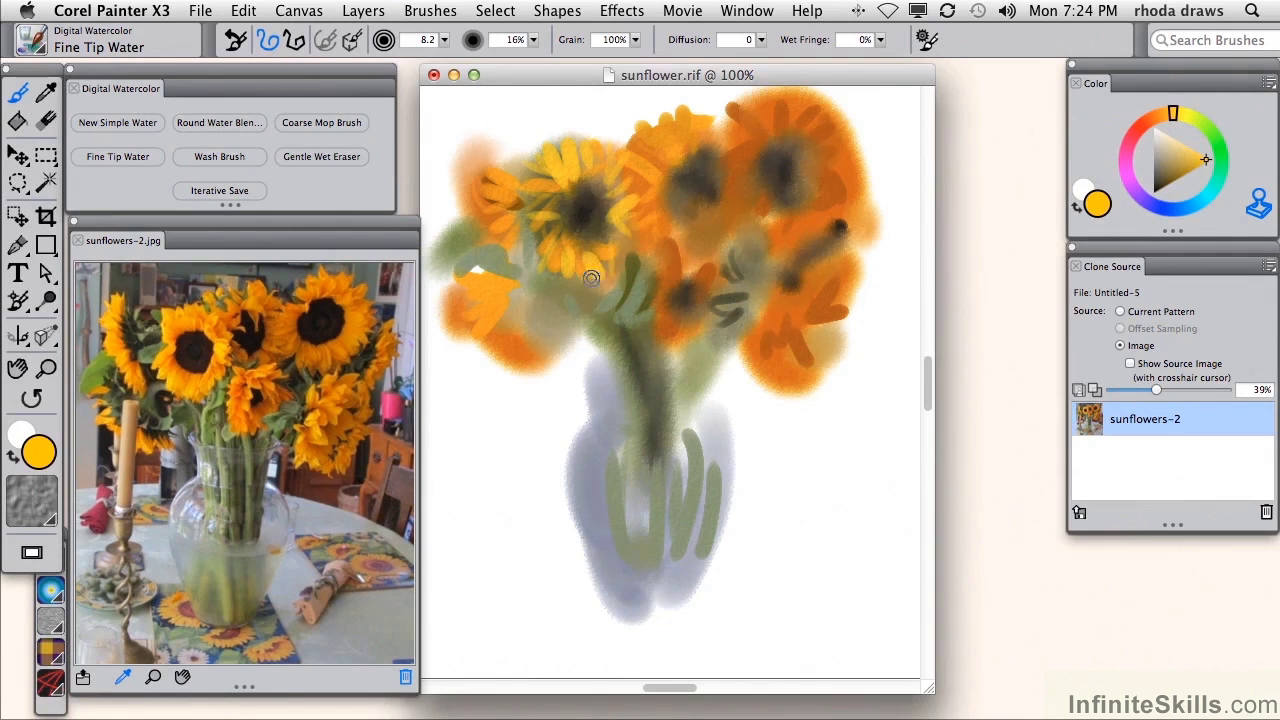
- Sample golden orange from the reference's far-left sunflower and paint petal strokes on the upper far-left bloom
{"action": "left_click", "coordinate": [112, 325]}
{"action": "left_click", "coordinate": [469, 177]}
{"action": "left_click_drag", "start_coordinate": [456, 180], "coordinate": [477, 182]}
{"action": "left_click_drag", "start_coordinate": [477, 180], "coordinate": [461, 154]}
{"action": "left_click_drag", "start_coordinate": [470, 205], "coordinate": [496, 210]}
{"action": "left_click_drag", "start_coordinate": [491, 247], "coordinate": [492, 215]}
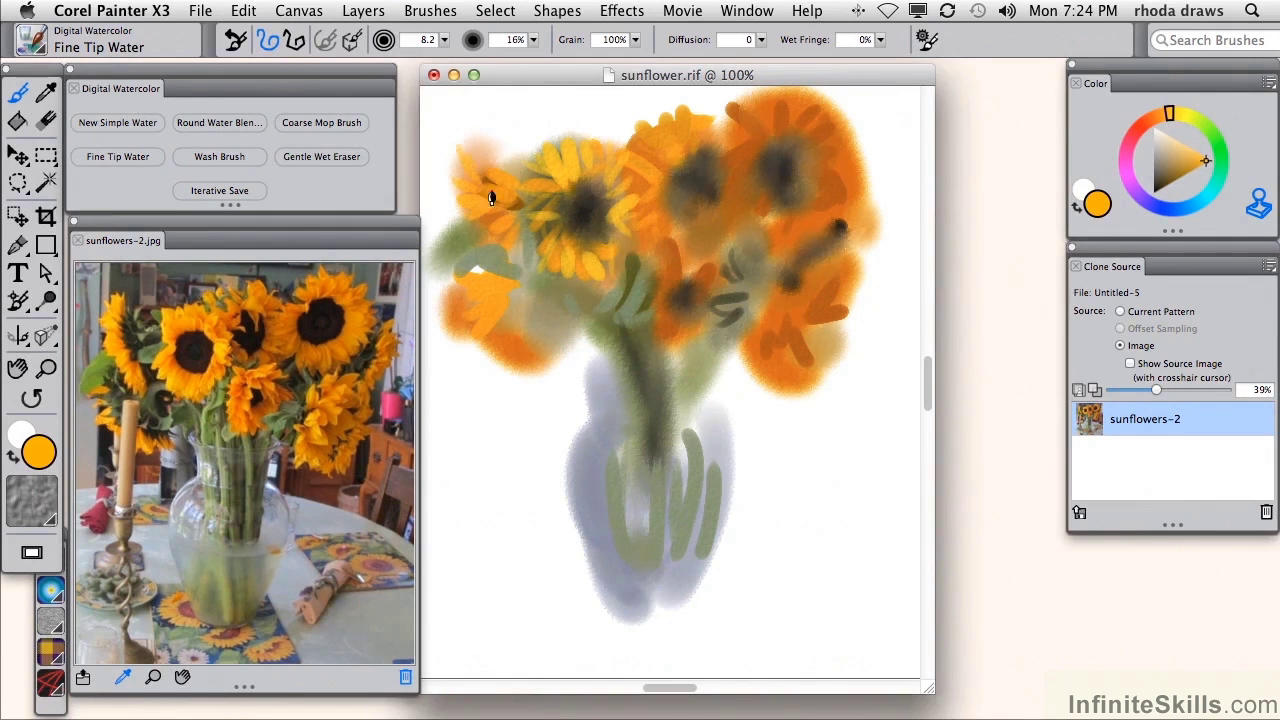
- Add golden orange petal strokes to the lower left bloom and the lower right sunflower
{"action": "mouse_move", "coordinate": [482, 307]}
{"action": "left_mouse_down"}
{"action": "mouse_move", "coordinate": [459, 321]}
{"action": "mouse_move", "coordinate": [448, 298]}
{"action": "left_mouse_up"}
{"action": "mouse_move", "coordinate": [508, 328]}
{"action": "left_mouse_down"}
{"action": "mouse_move", "coordinate": [497, 349]}
{"action": "mouse_move", "coordinate": [528, 361]}
{"action": "left_mouse_up"}
{"action": "left_click_drag", "start_coordinate": [537, 339], "coordinate": [555, 363]}
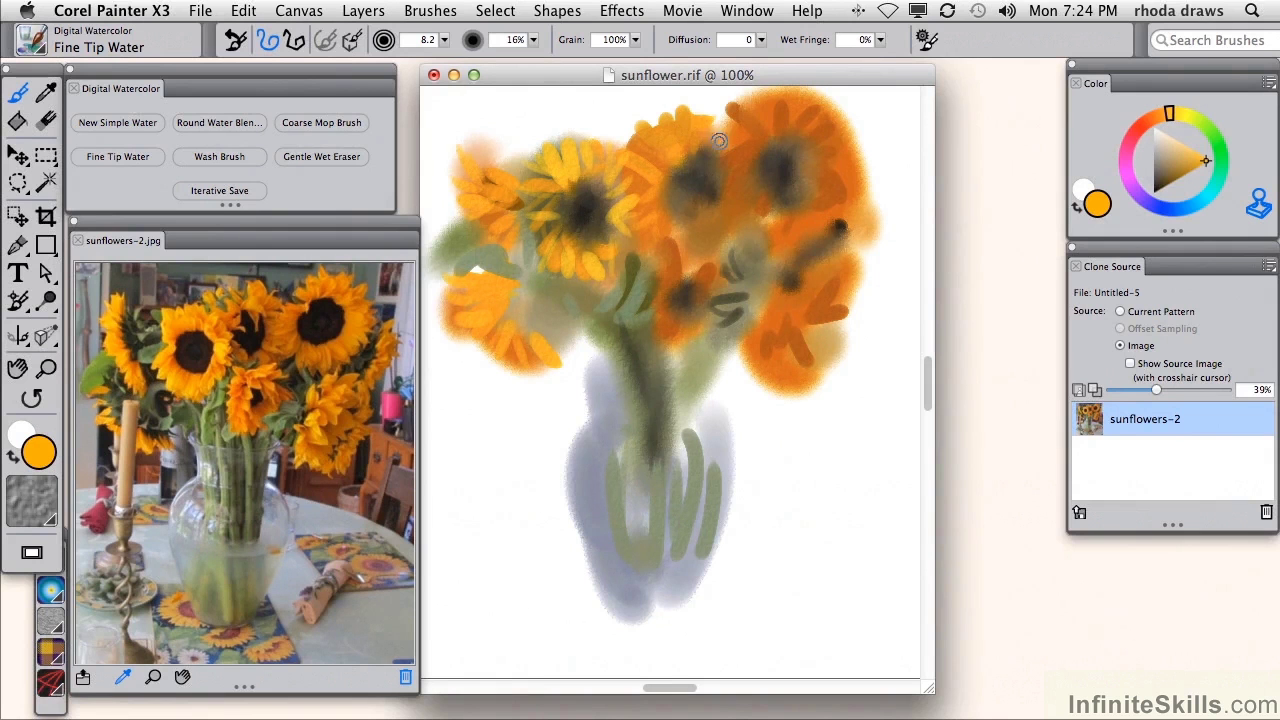
{"action": "mouse_move", "coordinate": [764, 283]}
{"action": "left_mouse_down"}
{"action": "mouse_move", "coordinate": [772, 302]}
{"action": "mouse_move", "coordinate": [780, 236]}
{"action": "mouse_move", "coordinate": [764, 342]}
{"action": "mouse_move", "coordinate": [814, 371]}
{"action": "mouse_move", "coordinate": [830, 358]}
{"action": "left_mouse_up"}
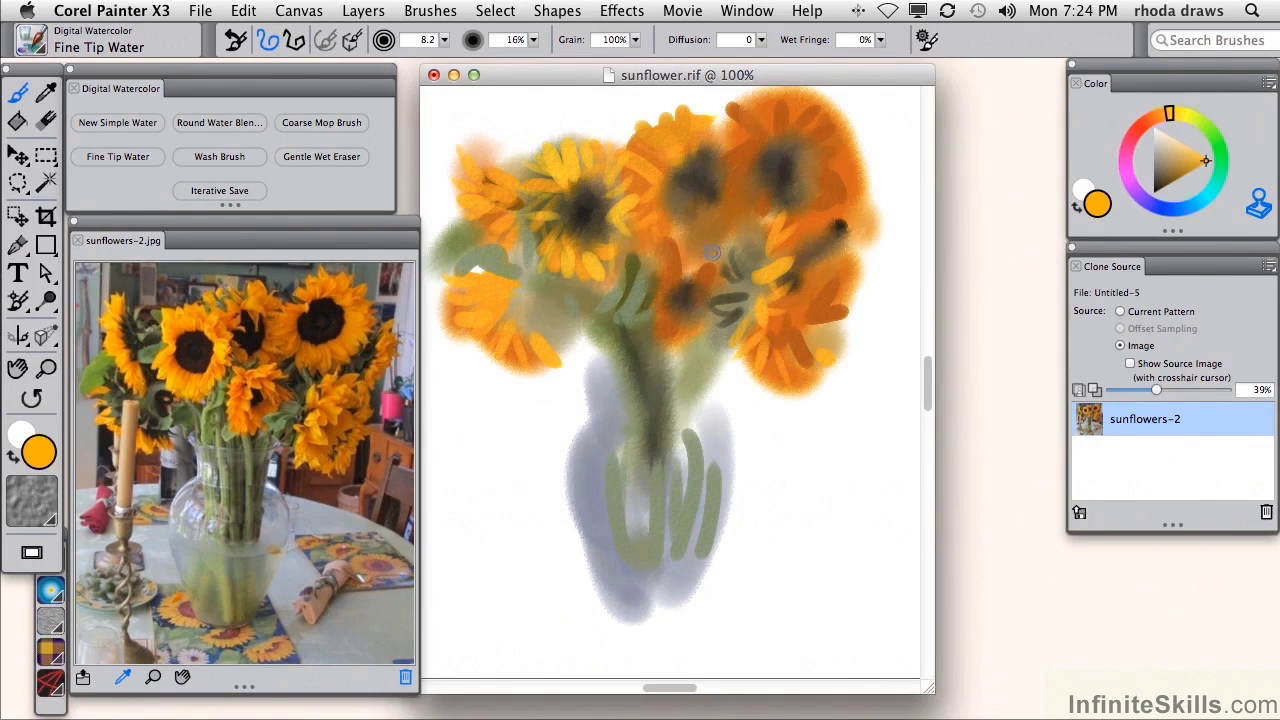
- Sample deep red-orange from the reference's centre bloom and paint petals on the lower centre, upper right and top middle sunflowers
{"action": "left_click", "coordinate": [248, 383]}
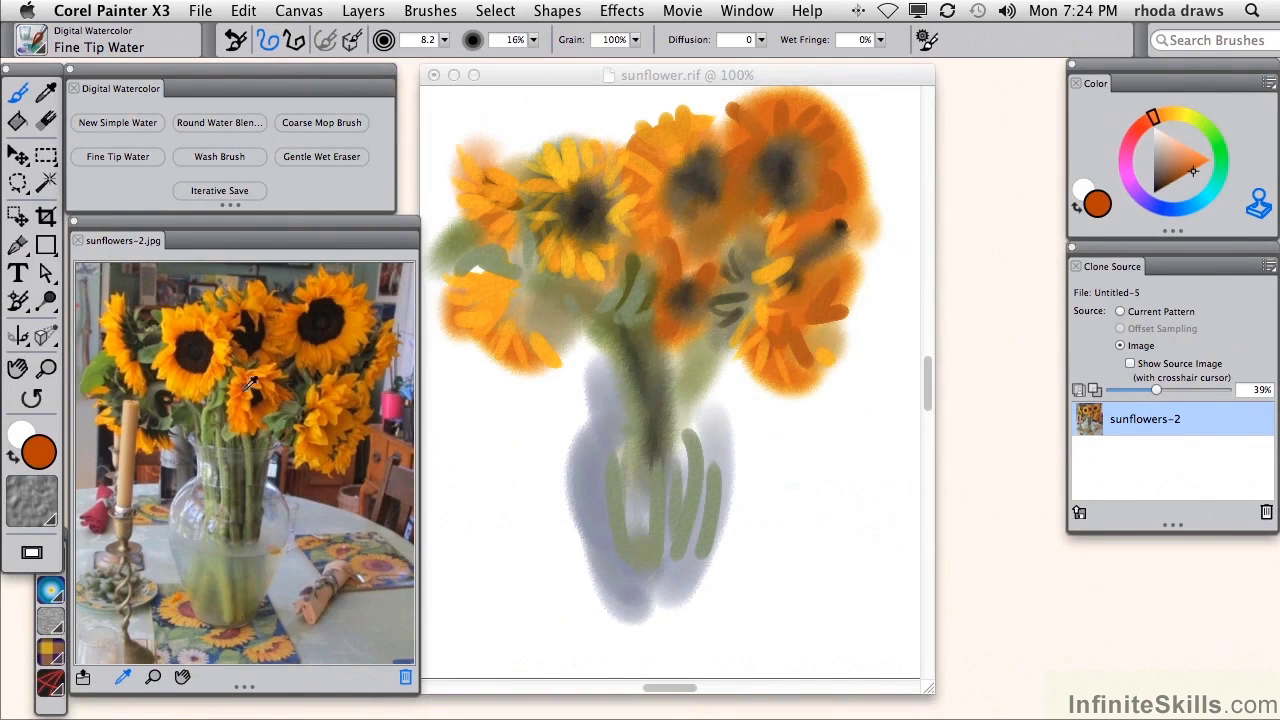
{"action": "left_click", "coordinate": [659, 280]}
{"action": "mouse_move", "coordinate": [657, 294]}
{"action": "left_mouse_down"}
{"action": "mouse_move", "coordinate": [620, 324]}
{"action": "mouse_move", "coordinate": [646, 326]}
{"action": "left_mouse_up"}
{"action": "mouse_move", "coordinate": [663, 318]}
{"action": "left_mouse_down"}
{"action": "mouse_move", "coordinate": [656, 346]}
{"action": "mouse_move", "coordinate": [678, 364]}
{"action": "left_mouse_up"}
{"action": "left_click_drag", "start_coordinate": [676, 282], "coordinate": [670, 249]}
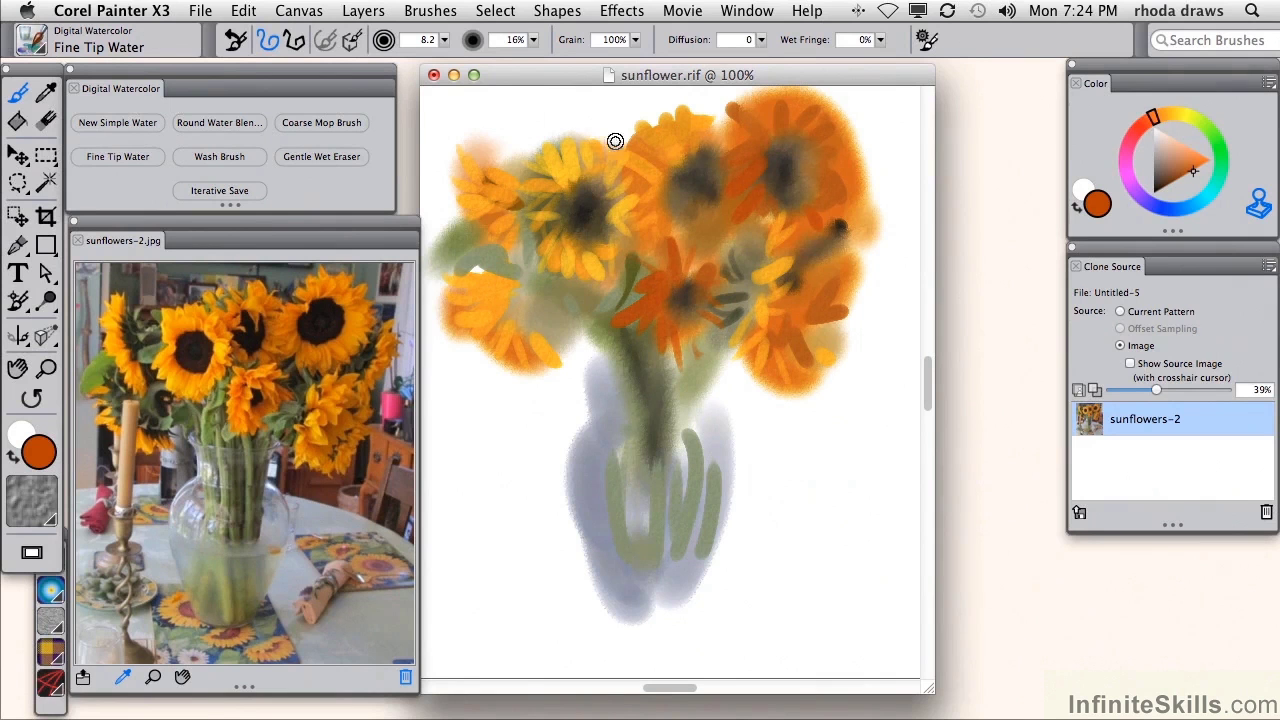
{"action": "mouse_move", "coordinate": [617, 141]}
{"action": "left_mouse_down"}
{"action": "mouse_move", "coordinate": [634, 174]}
{"action": "mouse_move", "coordinate": [654, 172]}
{"action": "left_mouse_up"}
- Add sampled orange accents to the large left sunflower and dark grey-green strokes around the far-left blooms
{"action": "left_click", "coordinate": [175, 331]}
{"action": "left_click_drag", "start_coordinate": [564, 191], "coordinate": [588, 188]}
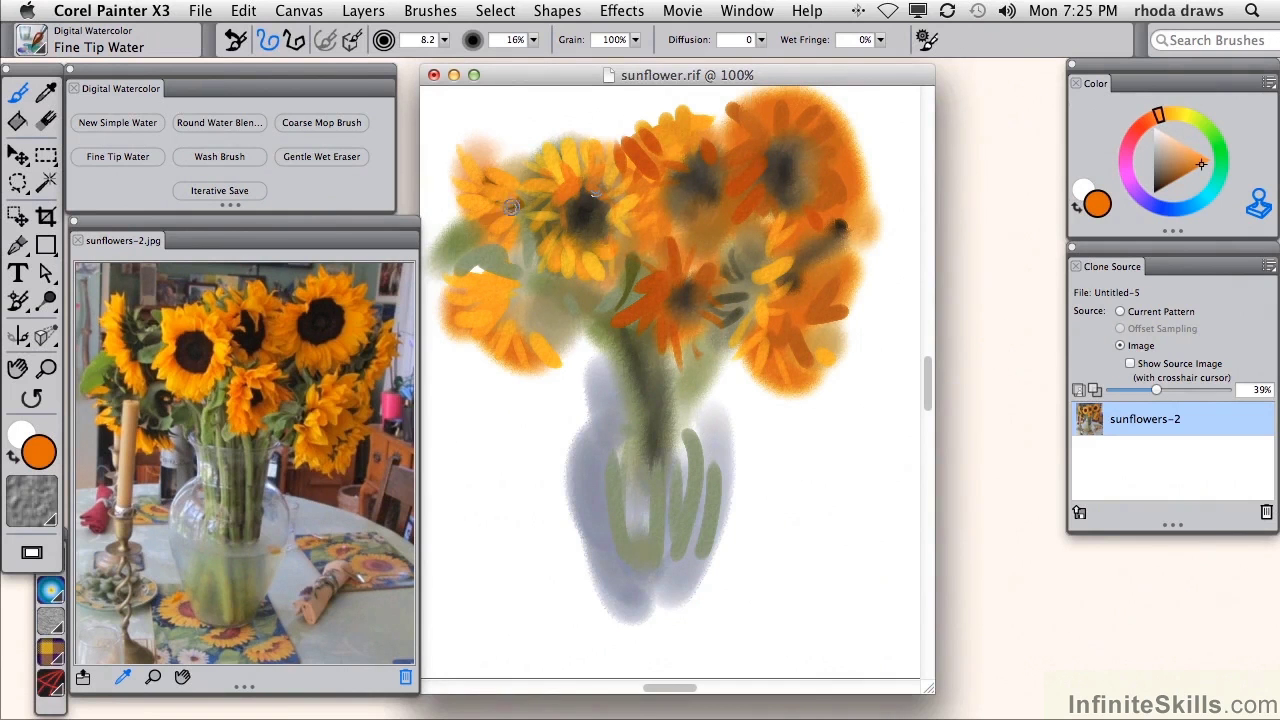
{"action": "left_click", "coordinate": [188, 342], "text": "alt"}
{"action": "mouse_move", "coordinate": [510, 217]}
{"action": "left_mouse_down"}
{"action": "mouse_move", "coordinate": [514, 205]}
{"action": "mouse_move", "coordinate": [518, 235]}
{"action": "mouse_move", "coordinate": [530, 187]}
{"action": "left_mouse_up"}
{"action": "mouse_move", "coordinate": [523, 287]}
{"action": "left_mouse_down"}
{"action": "mouse_move", "coordinate": [488, 290]}
{"action": "mouse_move", "coordinate": [528, 298]}
{"action": "mouse_move", "coordinate": [510, 305]}
{"action": "mouse_move", "coordinate": [531, 294]}
{"action": "mouse_move", "coordinate": [519, 262]}
{"action": "left_mouse_up"}
{"action": "mouse_move", "coordinate": [470, 228]}
{"action": "left_mouse_down"}
{"action": "mouse_move", "coordinate": [455, 271]}
{"action": "mouse_move", "coordinate": [476, 238]}
{"action": "left_mouse_up"}
- Sample leaf green from the reference and paint highlights on the far-left leaf, the main stems and the stems inside the vase
{"action": "left_click", "coordinate": [98, 374]}
{"action": "left_click", "coordinate": [496, 256]}
{"action": "mouse_move", "coordinate": [628, 291]}
{"action": "left_mouse_down"}
{"action": "mouse_move", "coordinate": [627, 365]}
{"action": "mouse_move", "coordinate": [574, 325]}
{"action": "mouse_move", "coordinate": [652, 401]}
{"action": "mouse_move", "coordinate": [645, 443]}
{"action": "left_mouse_up"}
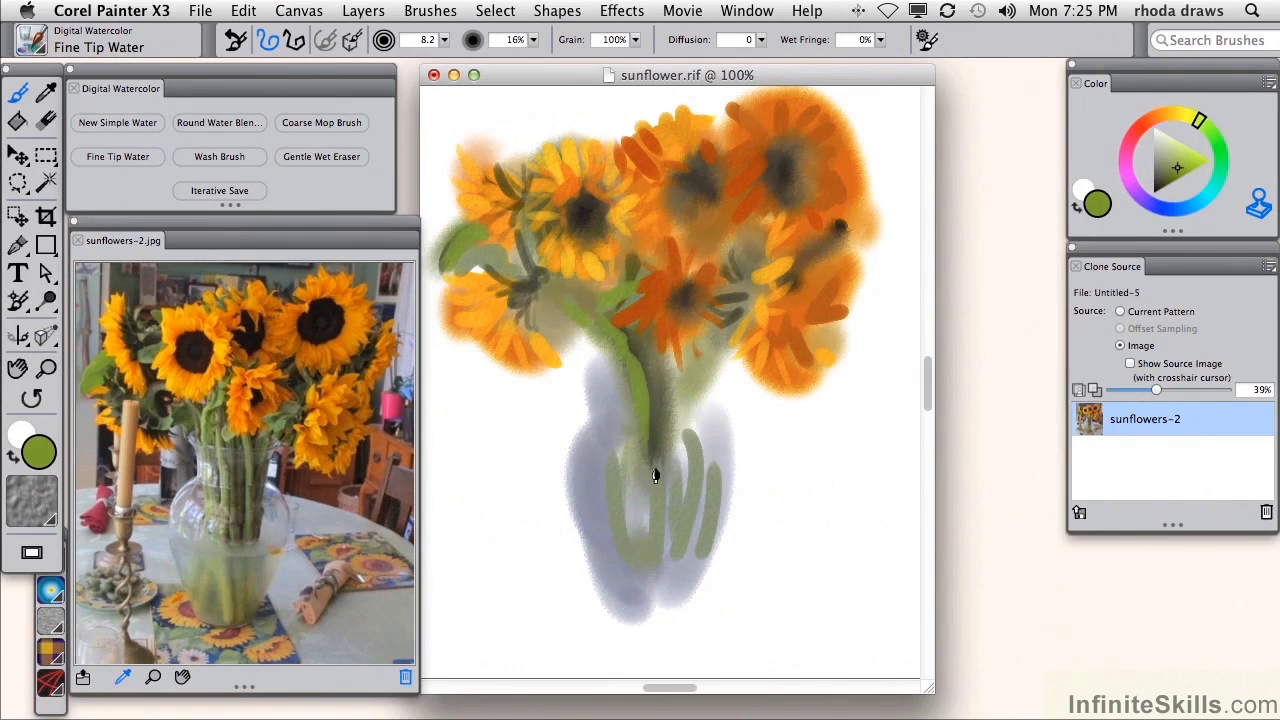
{"action": "mouse_move", "coordinate": [670, 373]}
{"action": "left_mouse_down"}
{"action": "mouse_move", "coordinate": [663, 497]}
{"action": "mouse_move", "coordinate": [638, 517]}
{"action": "mouse_move", "coordinate": [606, 402]}
{"action": "mouse_move", "coordinate": [641, 447]}
{"action": "mouse_move", "coordinate": [632, 530]}
{"action": "mouse_move", "coordinate": [613, 476]}
{"action": "mouse_move", "coordinate": [661, 586]}
{"action": "mouse_move", "coordinate": [631, 591]}
{"action": "left_mouse_up"}
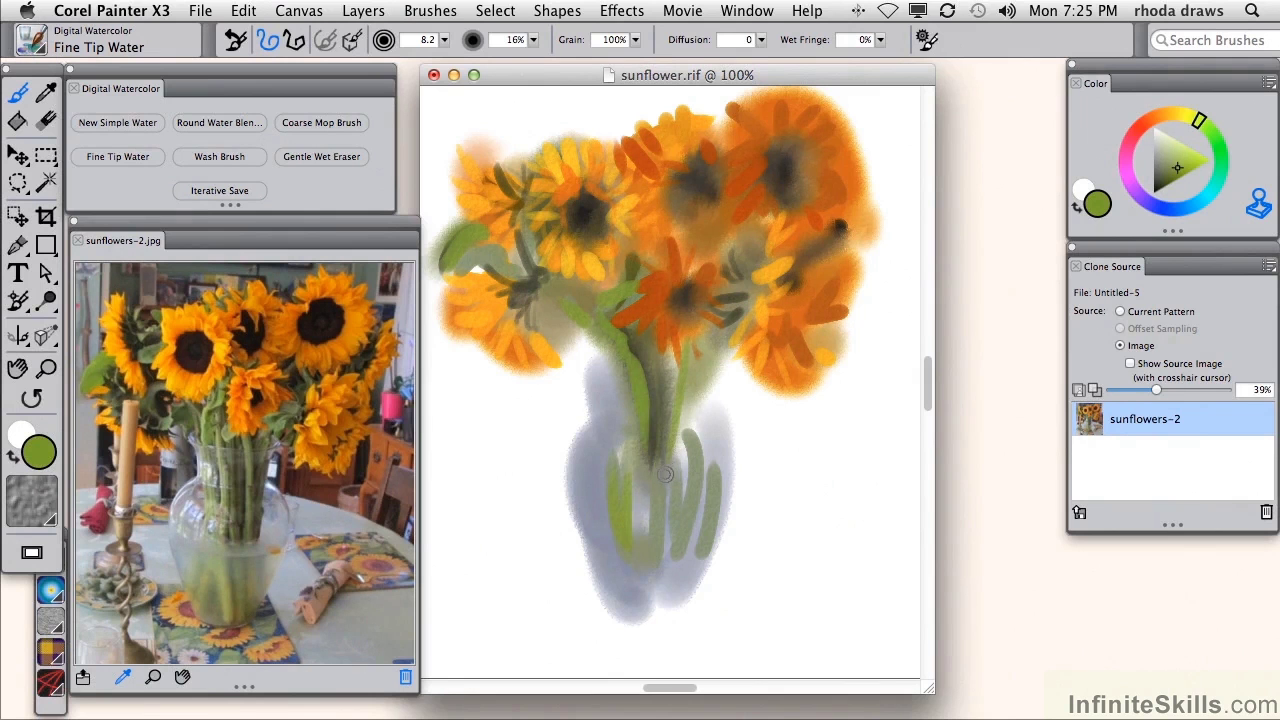
- Trim the vase's left and bottom edges and lift highlights from its left side and neck with the Gentle Wet Eraser
{"action": "left_click", "coordinate": [296, 156]}
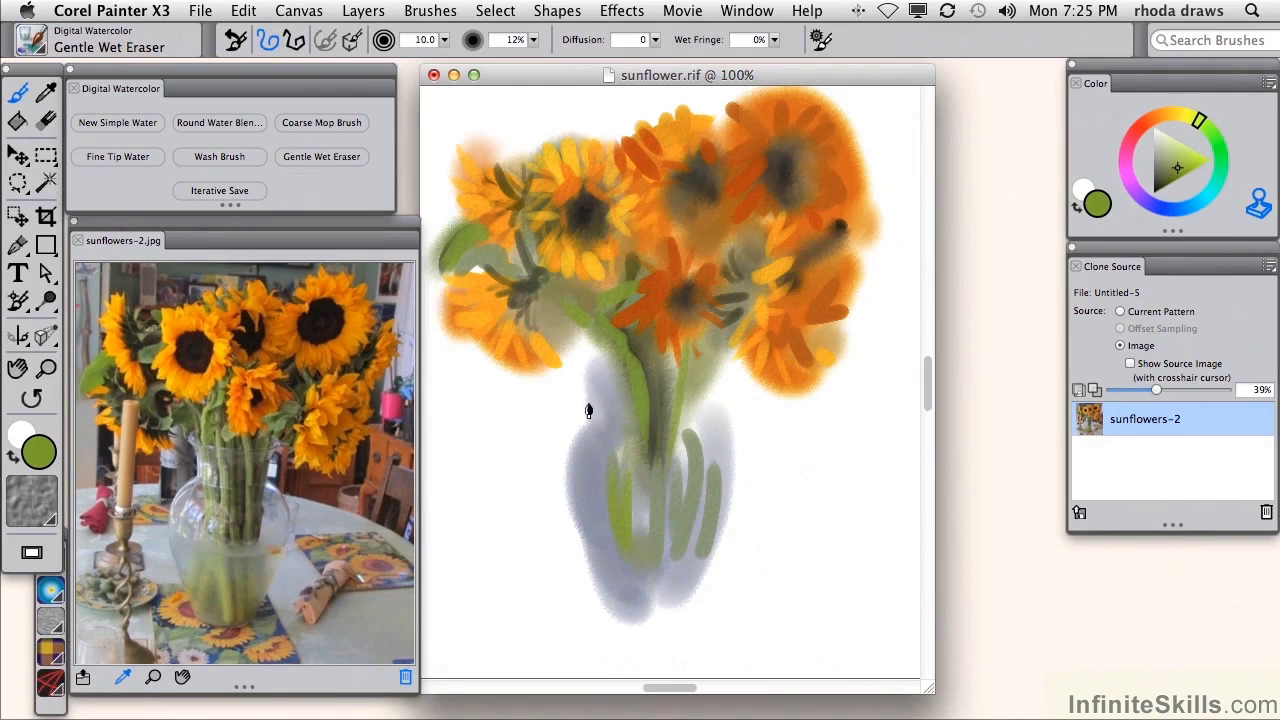
{"action": "mouse_move", "coordinate": [585, 423]}
{"action": "left_mouse_down"}
{"action": "mouse_move", "coordinate": [591, 403]}
{"action": "mouse_move", "coordinate": [583, 425]}
{"action": "left_mouse_up"}
{"action": "mouse_move", "coordinate": [607, 609]}
{"action": "left_mouse_down"}
{"action": "mouse_move", "coordinate": [654, 617]}
{"action": "mouse_move", "coordinate": [660, 633]}
{"action": "left_mouse_up"}
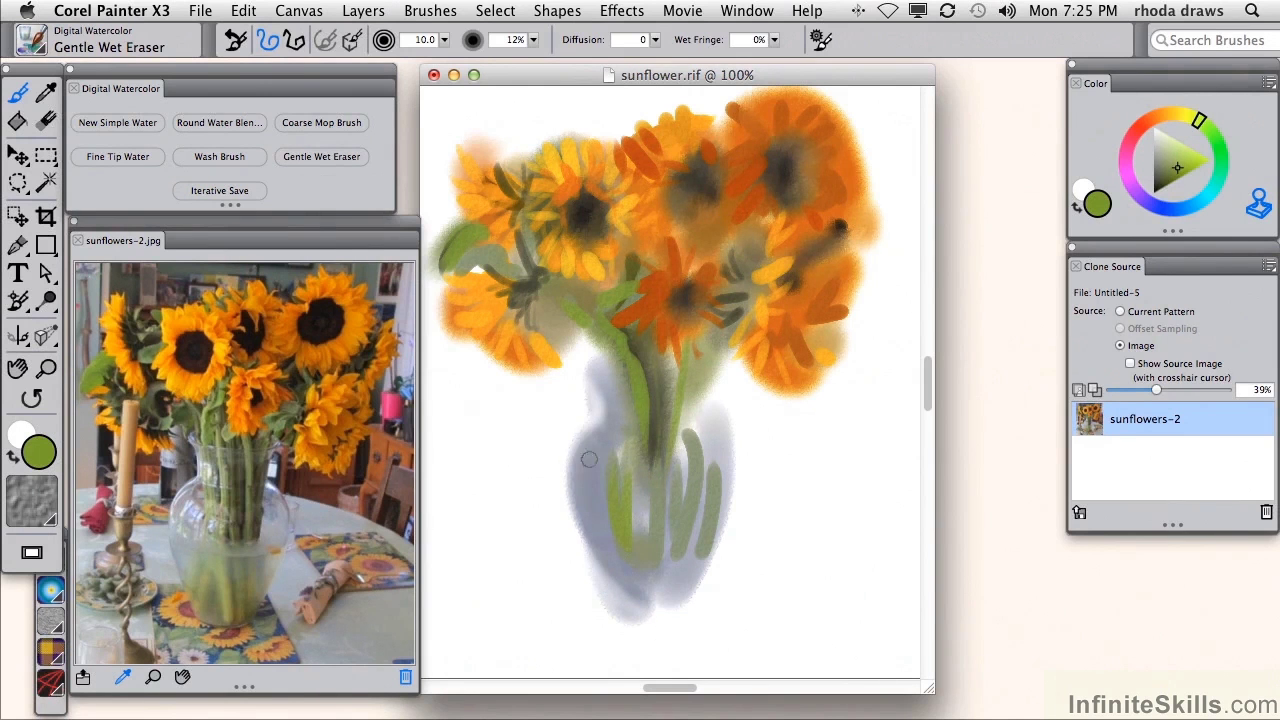
{"action": "mouse_move", "coordinate": [586, 459]}
{"action": "left_mouse_down"}
{"action": "mouse_move", "coordinate": [580, 480]}
{"action": "mouse_move", "coordinate": [596, 462]}
{"action": "mouse_move", "coordinate": [601, 491]}
{"action": "left_mouse_up"}
{"action": "left_click_drag", "start_coordinate": [608, 411], "coordinate": [601, 385]}
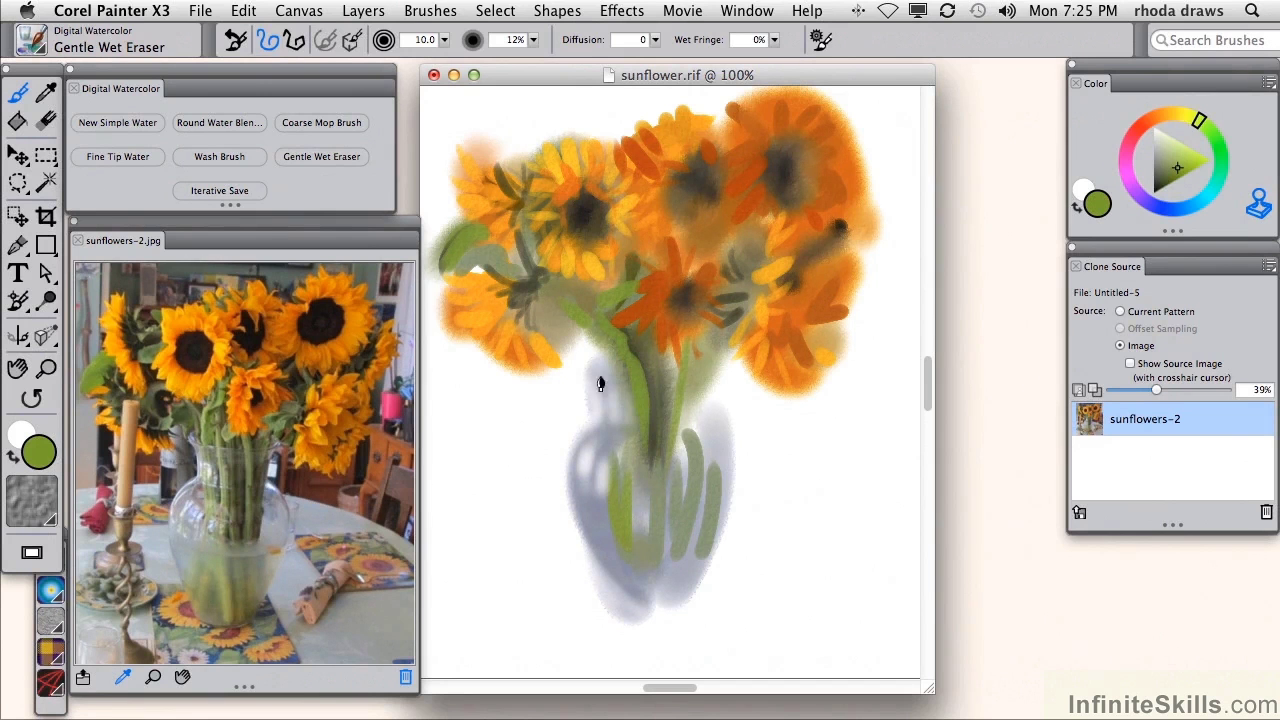
- Lift highlights among the stems and along the vase's sides, and erase gaps between the outer petals of the right-hand sunflowers
{"action": "mouse_move", "coordinate": [585, 465]}
{"action": "left_mouse_down"}
{"action": "mouse_move", "coordinate": [606, 530]}
{"action": "mouse_move", "coordinate": [628, 486]}
{"action": "left_mouse_up"}
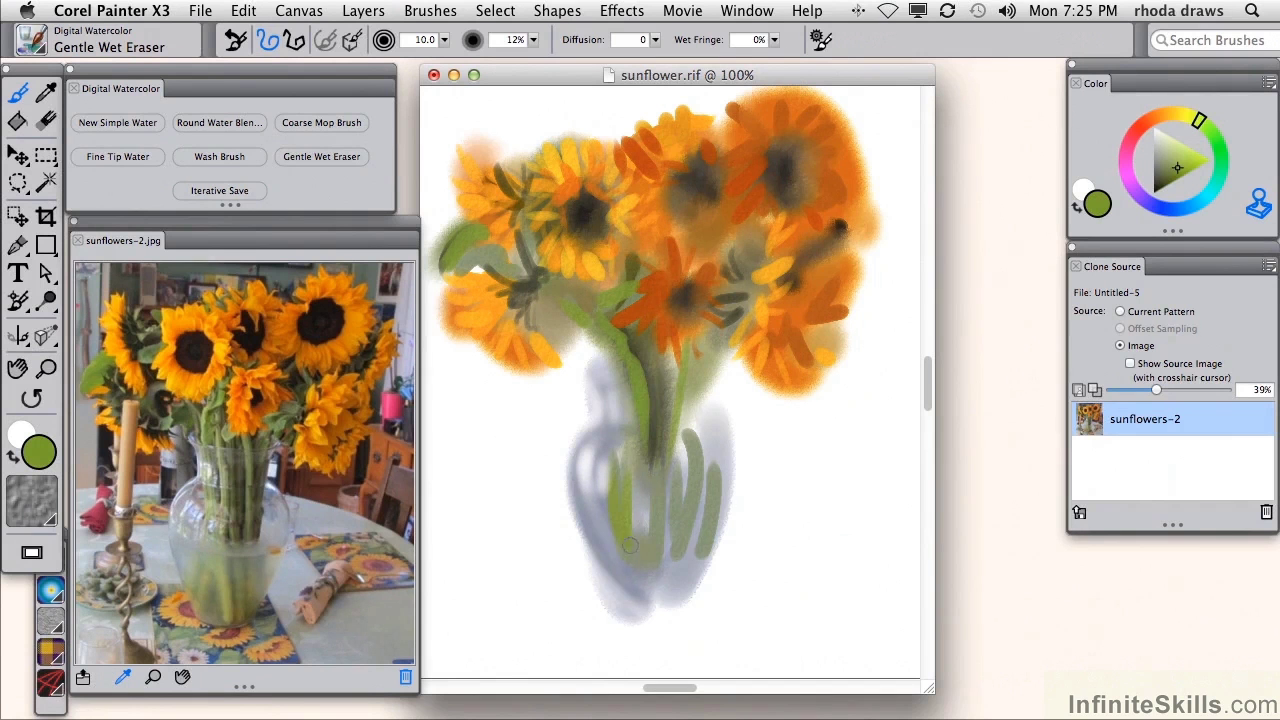
{"action": "mouse_move", "coordinate": [627, 487]}
{"action": "left_mouse_down"}
{"action": "mouse_move", "coordinate": [689, 469]}
{"action": "mouse_move", "coordinate": [690, 489]}
{"action": "mouse_move", "coordinate": [687, 435]}
{"action": "mouse_move", "coordinate": [717, 443]}
{"action": "mouse_move", "coordinate": [720, 557]}
{"action": "mouse_move", "coordinate": [649, 580]}
{"action": "mouse_move", "coordinate": [698, 602]}
{"action": "mouse_move", "coordinate": [604, 609]}
{"action": "mouse_move", "coordinate": [675, 626]}
{"action": "mouse_move", "coordinate": [698, 611]}
{"action": "mouse_move", "coordinate": [593, 597]}
{"action": "mouse_move", "coordinate": [674, 615]}
{"action": "left_mouse_up"}
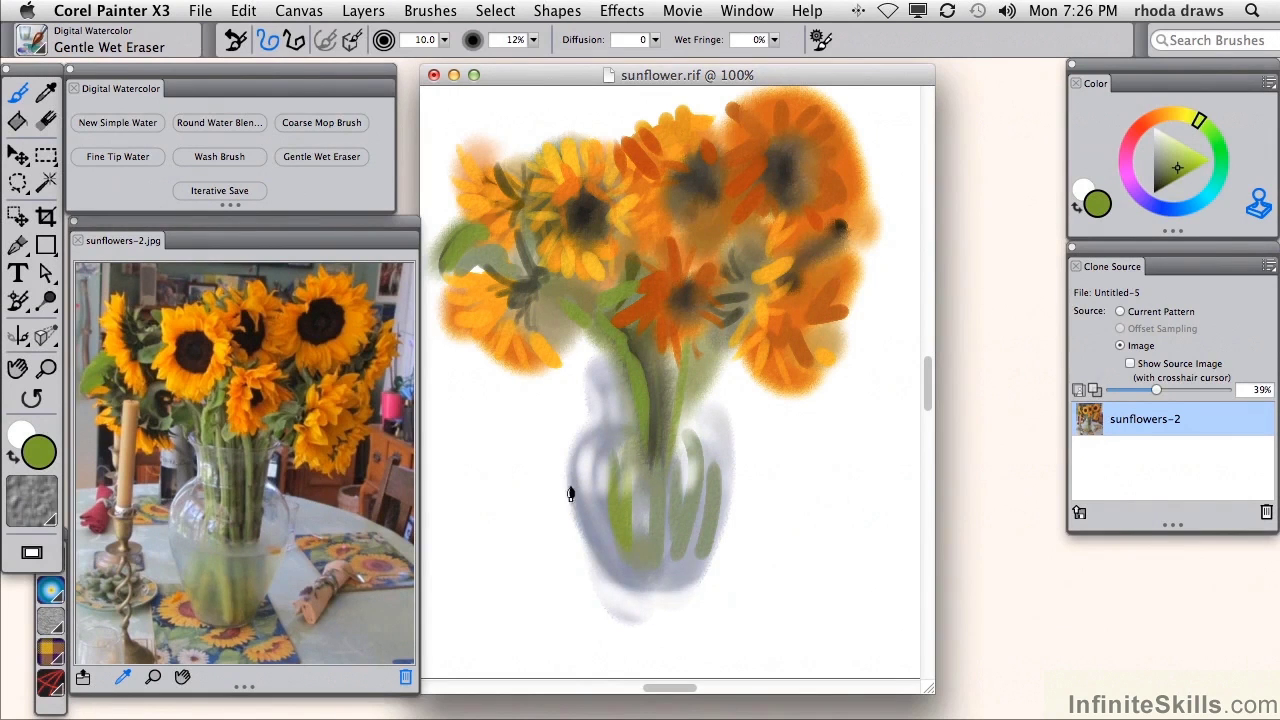
{"action": "mouse_move", "coordinate": [570, 494]}
{"action": "left_mouse_down"}
{"action": "mouse_move", "coordinate": [613, 599]}
{"action": "mouse_move", "coordinate": [578, 509]}
{"action": "mouse_move", "coordinate": [641, 615]}
{"action": "mouse_move", "coordinate": [710, 557]}
{"action": "mouse_move", "coordinate": [711, 437]}
{"action": "left_mouse_up"}
{"action": "mouse_move", "coordinate": [604, 382]}
{"action": "left_mouse_down"}
{"action": "mouse_move", "coordinate": [624, 391]}
{"action": "mouse_move", "coordinate": [597, 365]}
{"action": "mouse_move", "coordinate": [617, 366]}
{"action": "left_mouse_up"}
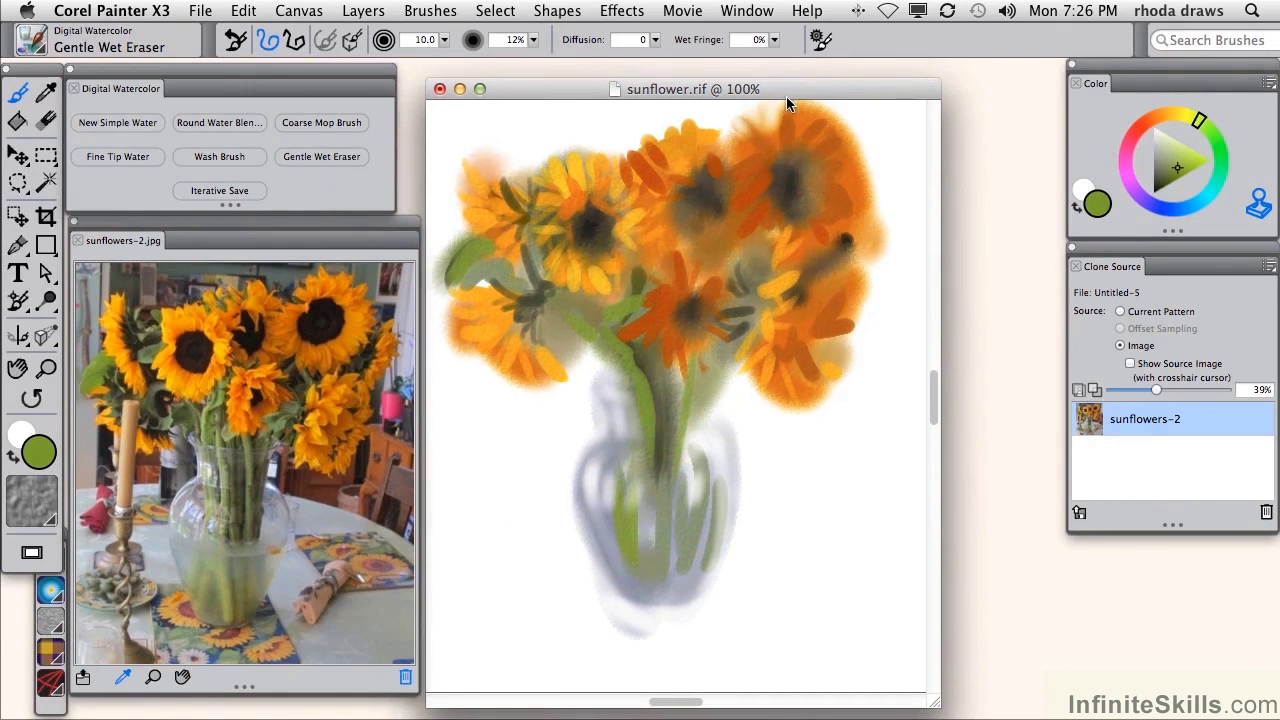
{"action": "mouse_move", "coordinate": [818, 102]}
{"action": "left_mouse_down"}
{"action": "mouse_move", "coordinate": [823, 145]}
{"action": "mouse_move", "coordinate": [849, 94]}
{"action": "mouse_move", "coordinate": [828, 117]}
{"action": "mouse_move", "coordinate": [859, 139]}
{"action": "mouse_move", "coordinate": [834, 162]}
{"action": "mouse_move", "coordinate": [853, 163]}
{"action": "mouse_move", "coordinate": [843, 185]}
{"action": "mouse_move", "coordinate": [875, 199]}
{"action": "mouse_move", "coordinate": [857, 231]}
{"action": "mouse_move", "coordinate": [876, 262]}
{"action": "mouse_move", "coordinate": [853, 281]}
{"action": "mouse_move", "coordinate": [873, 272]}
{"action": "mouse_move", "coordinate": [862, 294]}
{"action": "mouse_move", "coordinate": [860, 280]}
{"action": "mouse_move", "coordinate": [840, 406]}
{"action": "mouse_move", "coordinate": [795, 427]}
{"action": "mouse_move", "coordinate": [746, 389]}
{"action": "mouse_move", "coordinate": [808, 390]}
{"action": "left_mouse_up"}
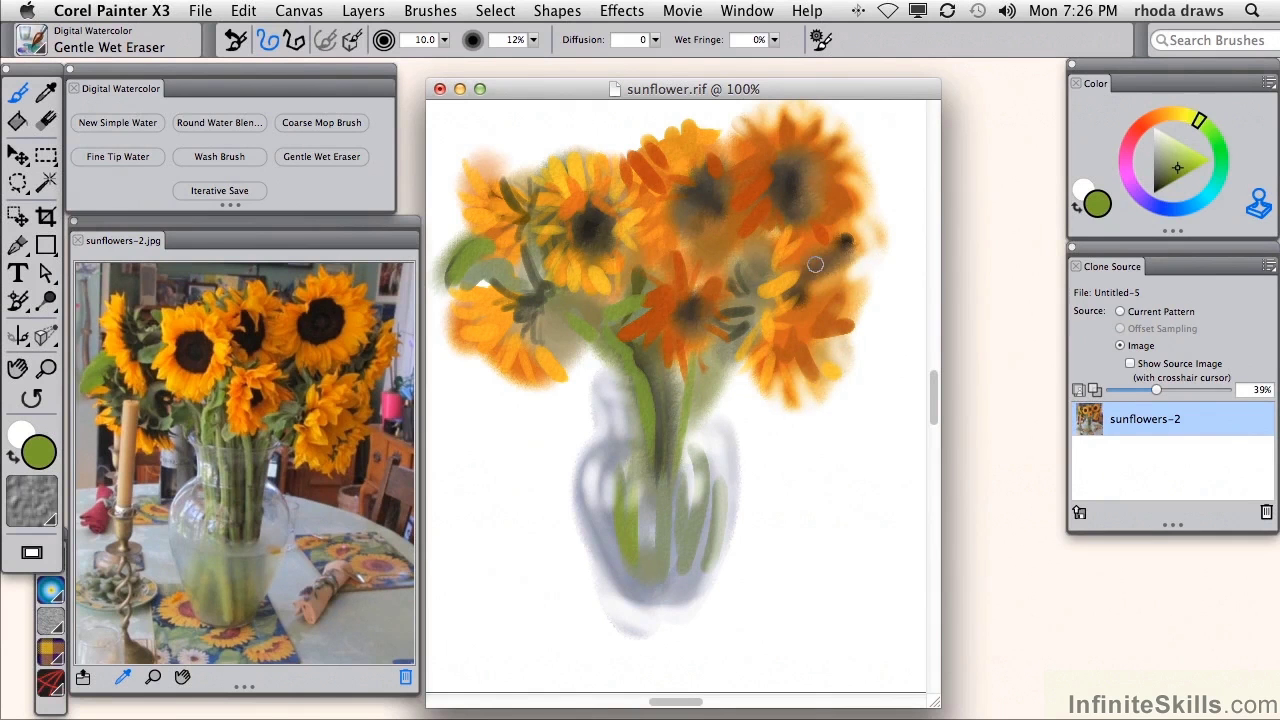
- Paint lighter petals on the lower centre sunflower with Fine Tip Water in yellow and orange sampled from the reference
{"action": "left_click", "coordinate": [226, 346], "text": "alt"}
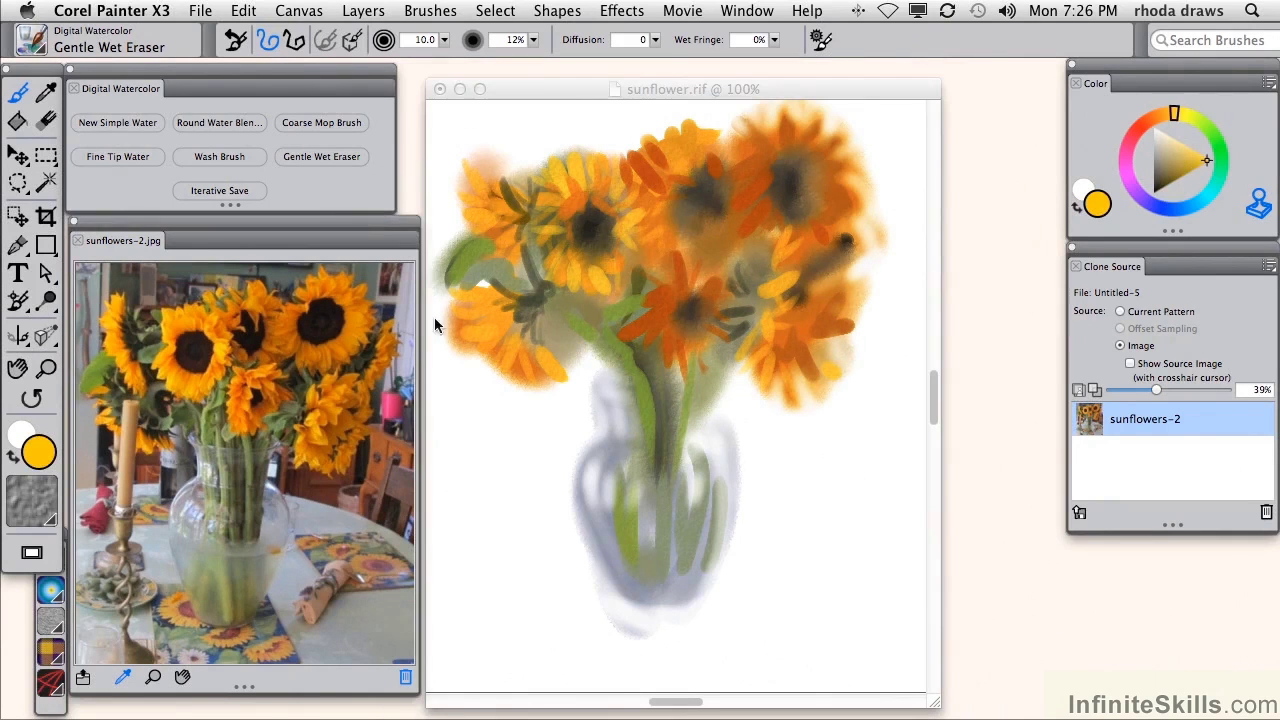
{"action": "left_click", "coordinate": [118, 156]}
{"action": "mouse_move", "coordinate": [650, 300]}
{"action": "left_mouse_down"}
{"action": "mouse_move", "coordinate": [587, 282]}
{"action": "mouse_move", "coordinate": [632, 331]}
{"action": "mouse_move", "coordinate": [671, 305]}
{"action": "mouse_move", "coordinate": [673, 268]}
{"action": "left_mouse_up"}
{"action": "left_click", "coordinate": [234, 394]}
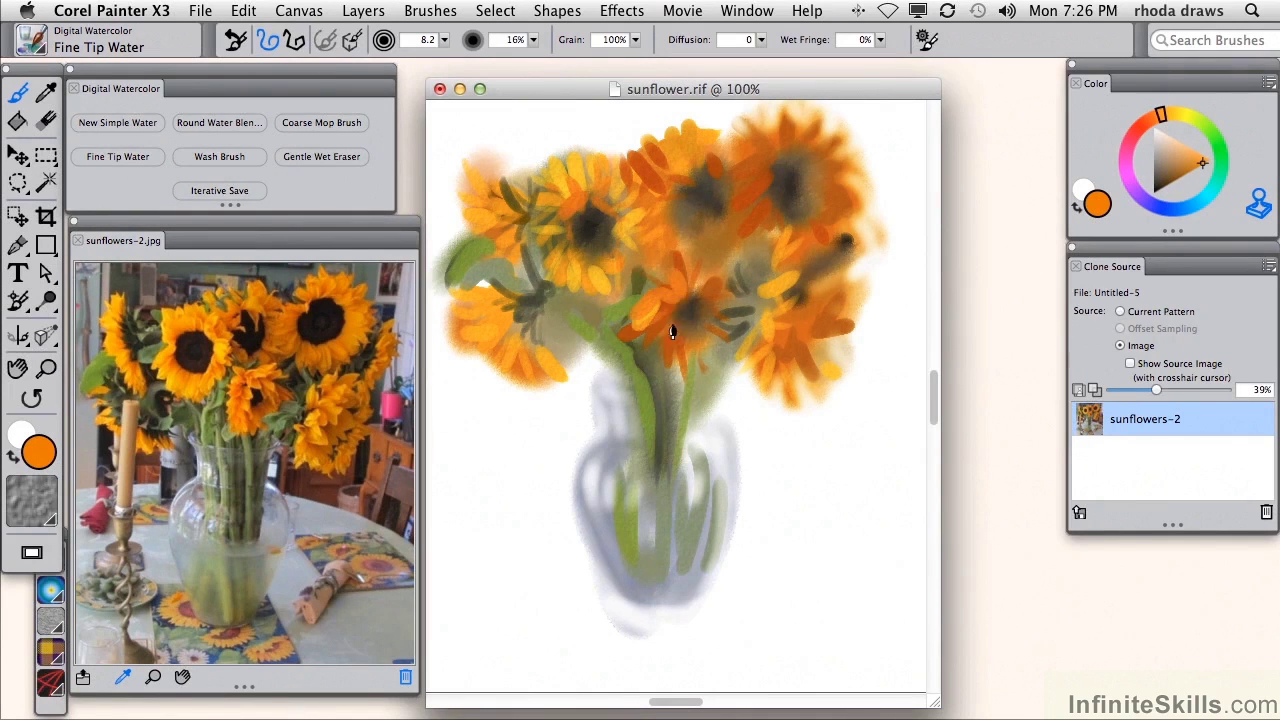
{"action": "left_click_drag", "start_coordinate": [673, 331], "coordinate": [660, 348]}
- Sample near-black from a reference flower centre and darken the centres of the top middle, upper right and lower centre sunflowers
{"action": "left_click", "coordinate": [325, 315], "text": "alt"}
{"action": "left_click", "coordinate": [703, 192]}
{"action": "mouse_move", "coordinate": [688, 192]}
{"action": "left_mouse_down"}
{"action": "mouse_move", "coordinate": [704, 207]}
{"action": "mouse_move", "coordinate": [708, 193]}
{"action": "left_mouse_up"}
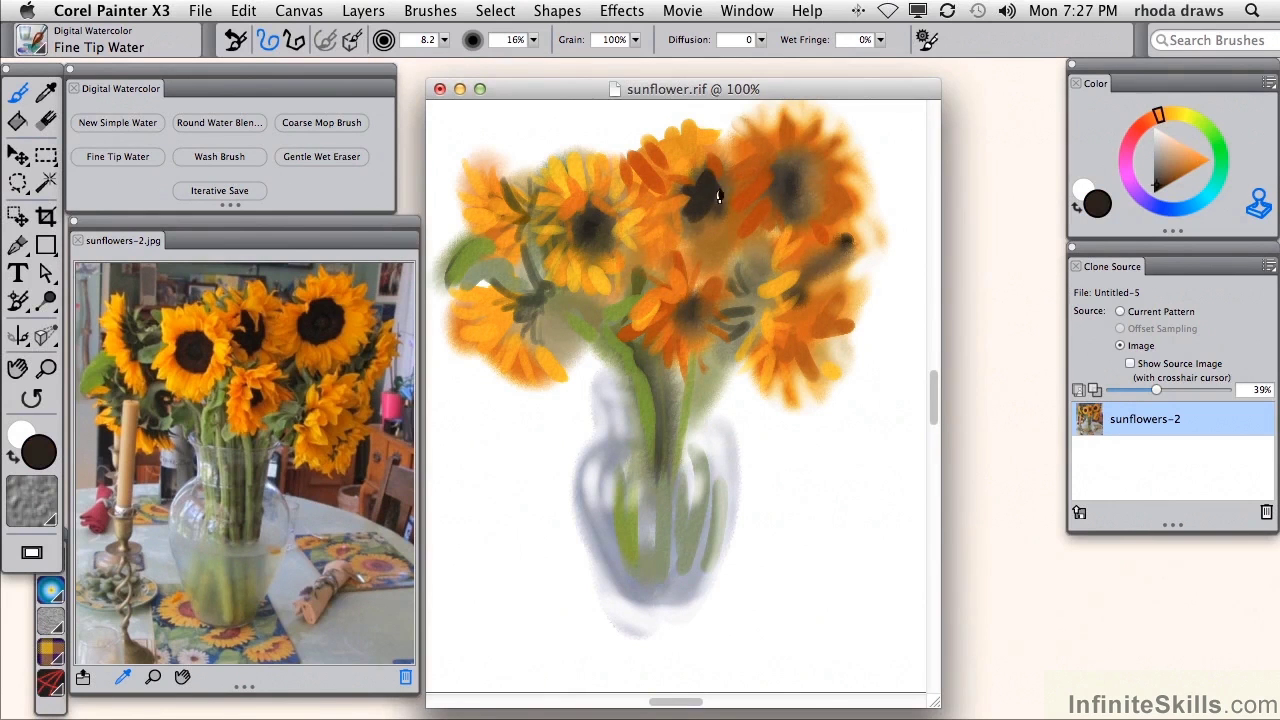
{"action": "mouse_move", "coordinate": [787, 190]}
{"action": "left_mouse_down"}
{"action": "mouse_move", "coordinate": [808, 164]}
{"action": "mouse_move", "coordinate": [805, 205]}
{"action": "mouse_move", "coordinate": [812, 180]}
{"action": "mouse_move", "coordinate": [804, 210]}
{"action": "left_mouse_up"}
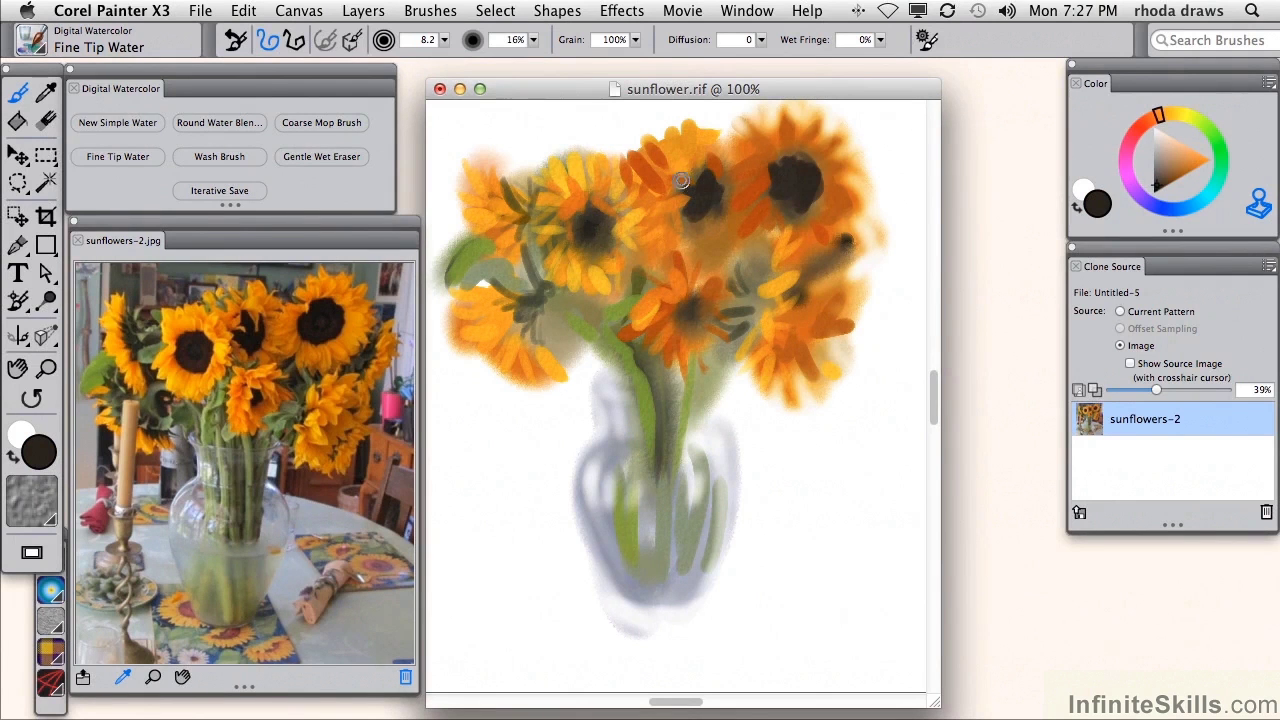
{"action": "left_click_drag", "start_coordinate": [683, 314], "coordinate": [689, 311]}
- Sample golden orange from the reference's centre bloom and paint petal strokes overlapping the lower centre sunflower's dark middle
{"action": "left_click", "coordinate": [265, 388], "text": "alt"}
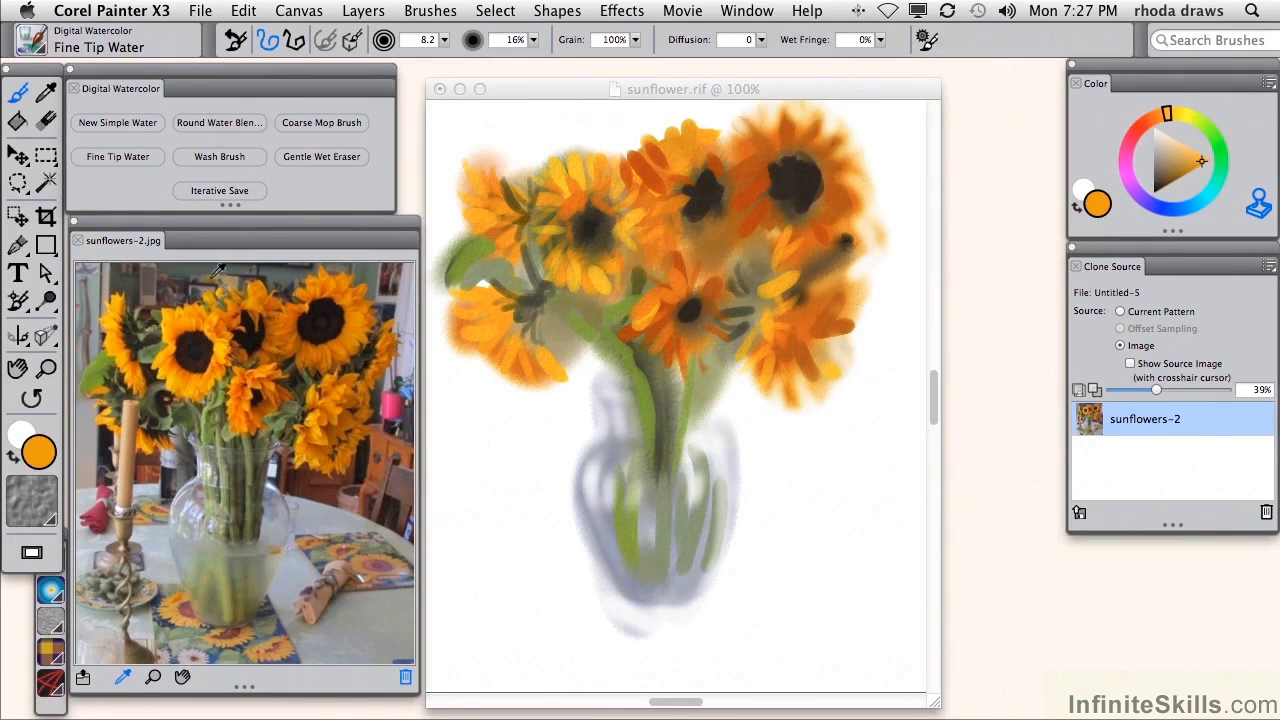
{"action": "left_click", "coordinate": [138, 160]}
{"action": "left_click", "coordinate": [690, 311]}
{"action": "left_click_drag", "start_coordinate": [669, 289], "coordinate": [691, 325]}
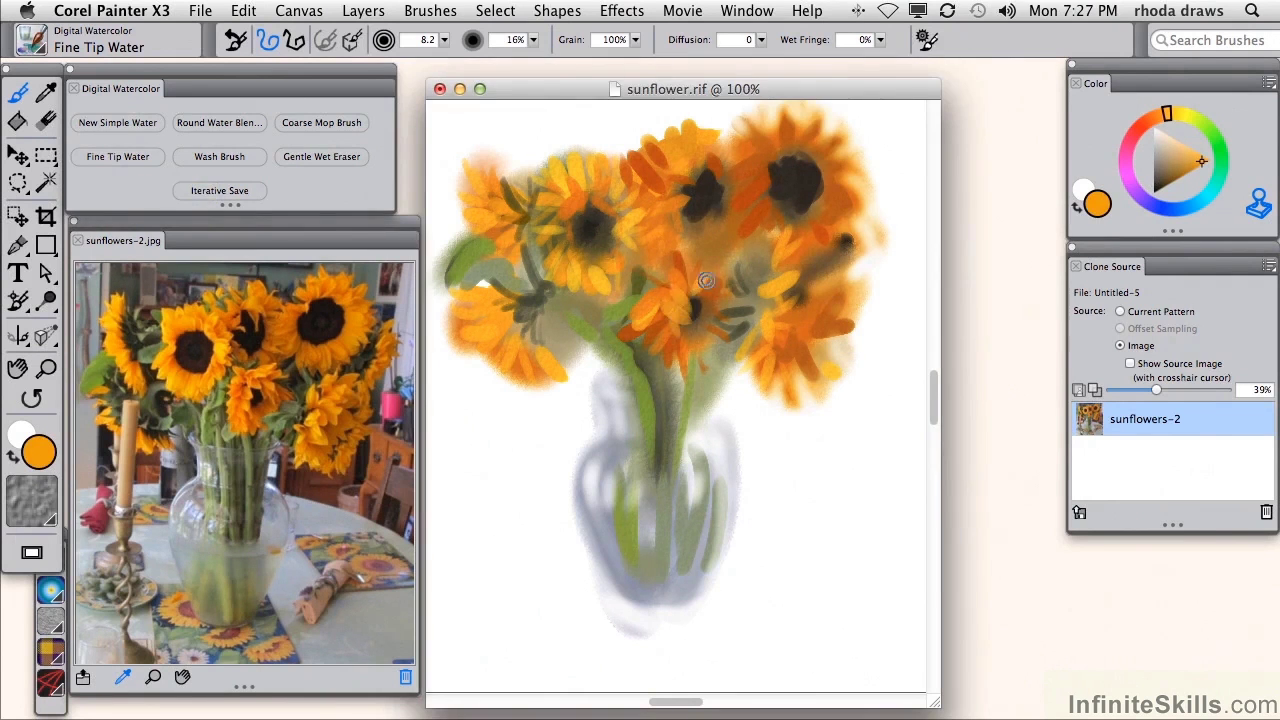
- Paint the right-hand leaves, the stems and the water line in the vase with grey-greens sampled from the reference
{"action": "left_click", "coordinate": [262, 418], "text": "alt"}
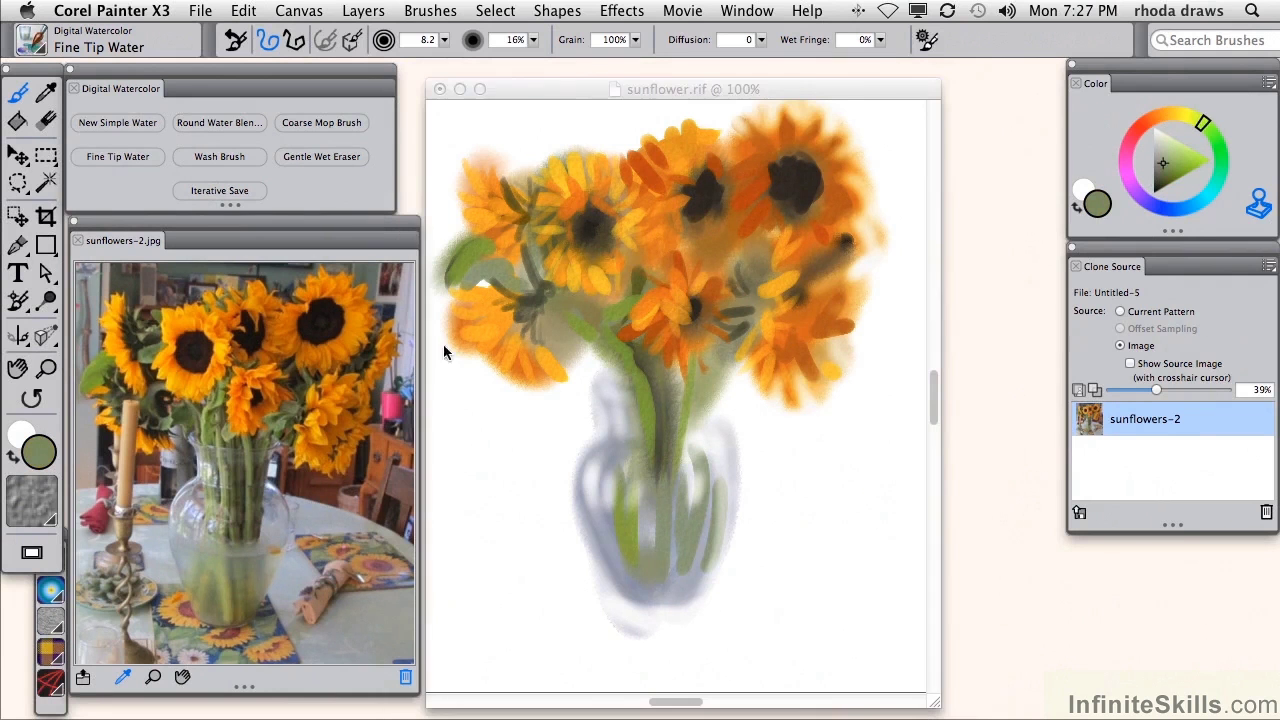
{"action": "left_click", "coordinate": [709, 352]}
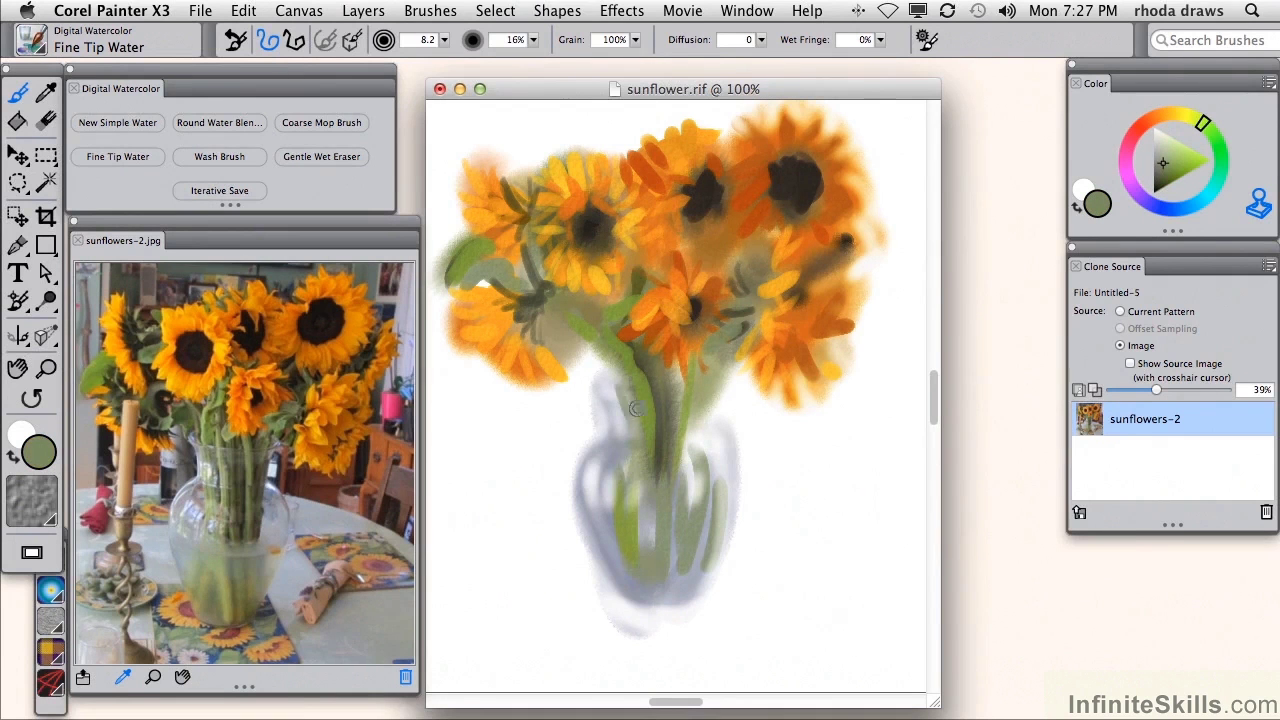
{"action": "left_click_drag", "start_coordinate": [640, 454], "coordinate": [647, 534]}
{"action": "left_click", "coordinate": [268, 522]}
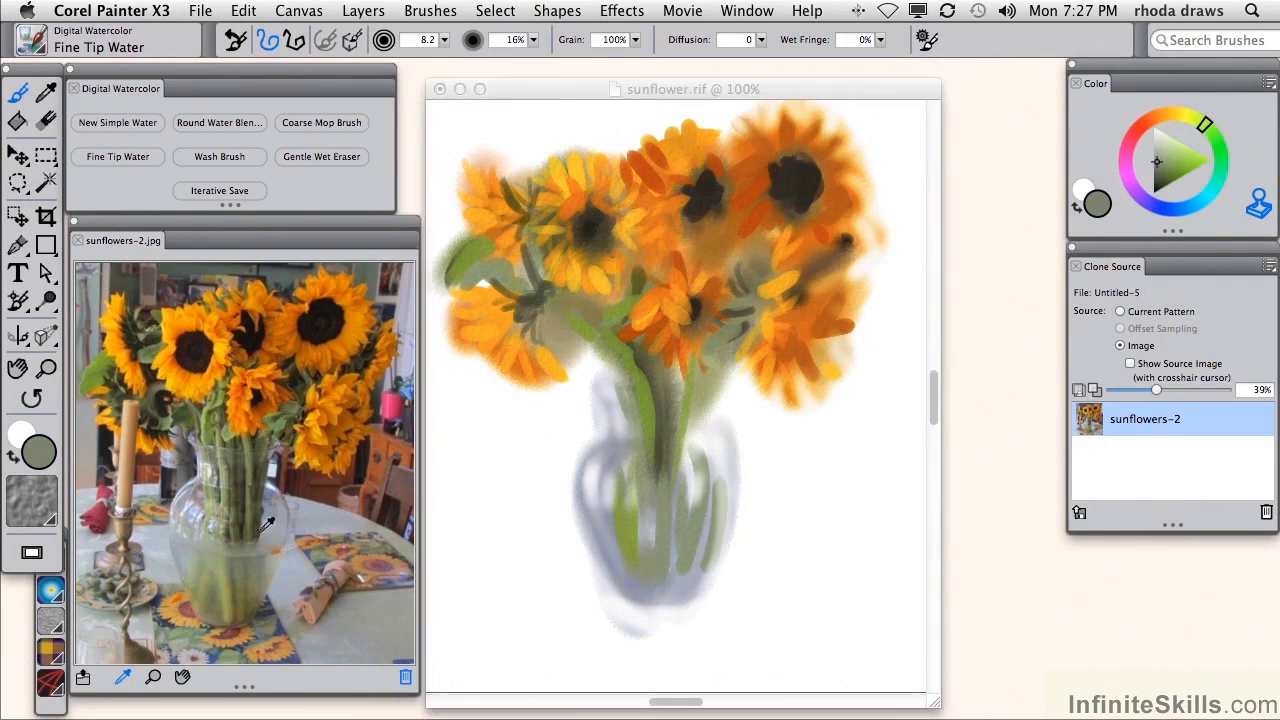
{"action": "left_click", "coordinate": [643, 478]}
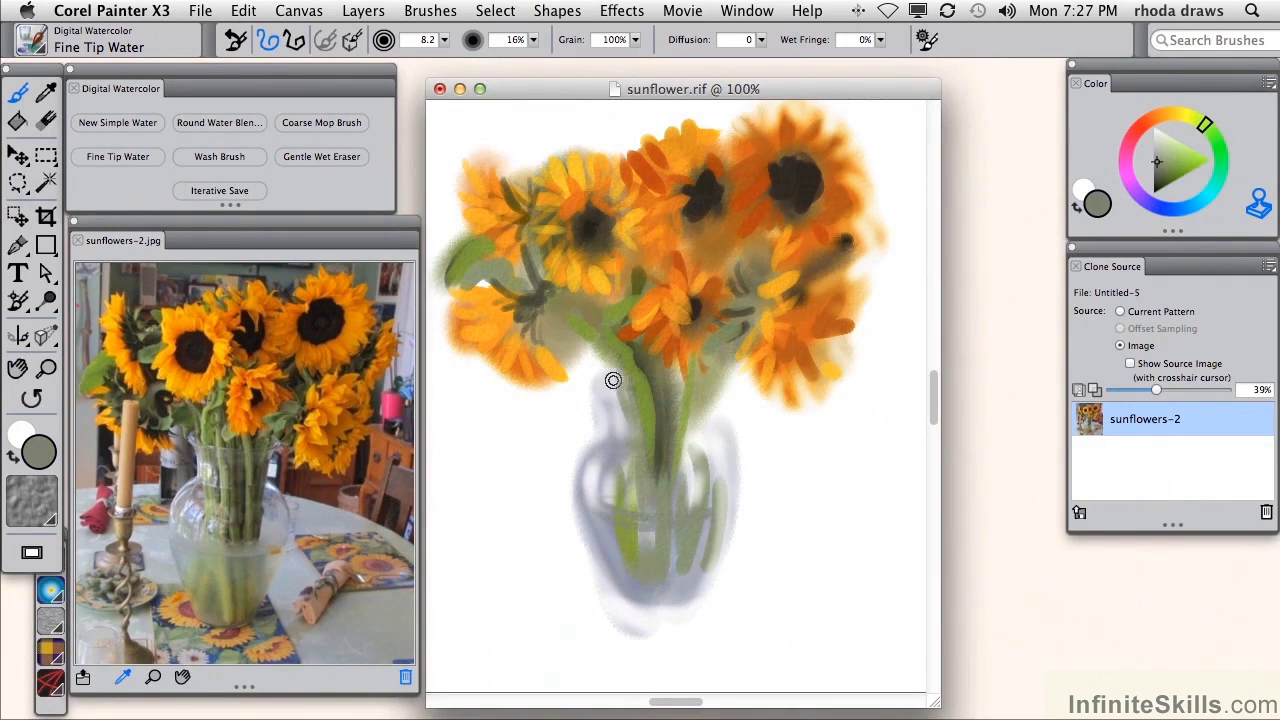
{"action": "left_click_drag", "start_coordinate": [613, 380], "coordinate": [598, 412]}
{"action": "key", "text": "super+z"}
{"action": "key", "text": "super+z"}
- Sample pale lavender from the painted vase and outline its neck and rim with Fine Tip Water strokes
{"action": "left_click", "coordinate": [614, 397], "text": "alt"}
{"action": "mouse_move", "coordinate": [606, 389]}
{"action": "left_mouse_down"}
{"action": "mouse_move", "coordinate": [653, 400]}
{"action": "mouse_move", "coordinate": [602, 390]}
{"action": "mouse_move", "coordinate": [660, 407]}
{"action": "mouse_move", "coordinate": [628, 378]}
{"action": "left_mouse_up"}
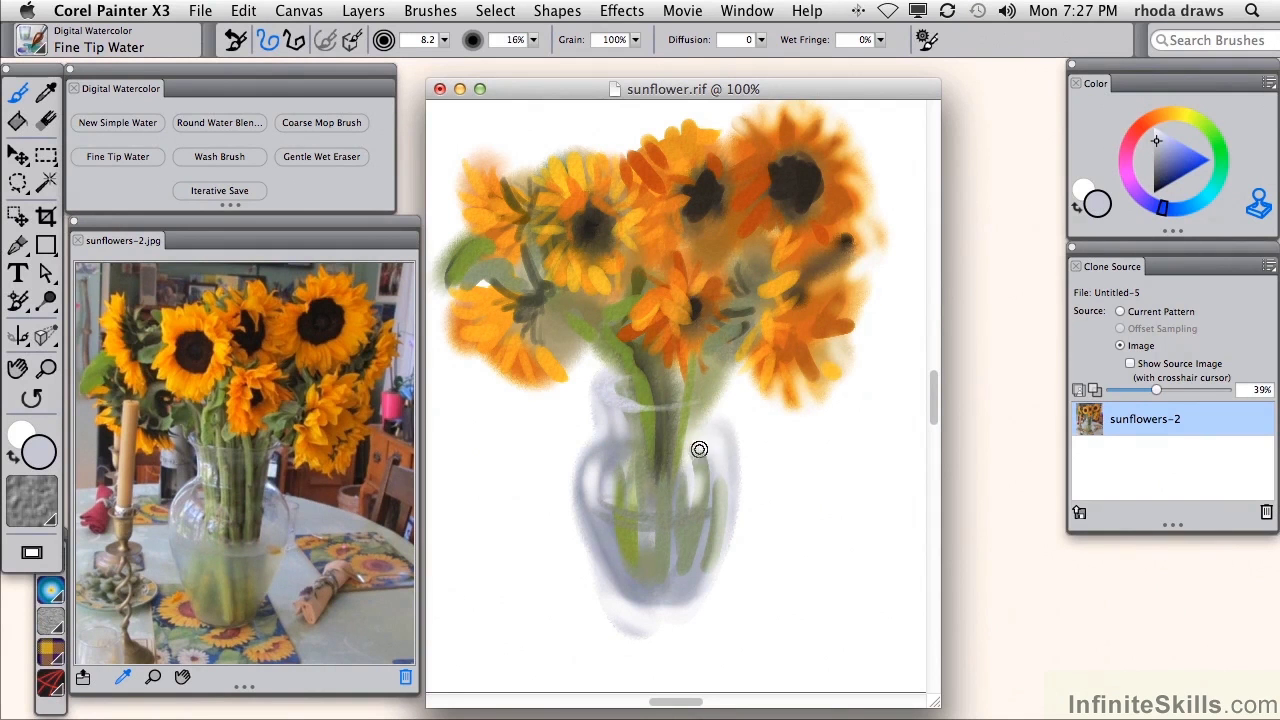
- Sample grey-blue from the reference vase, darken the painted vase's base with Fine Tip Water and add its cast shadow with Wash Brush
{"action": "left_click", "coordinate": [98, 163]}
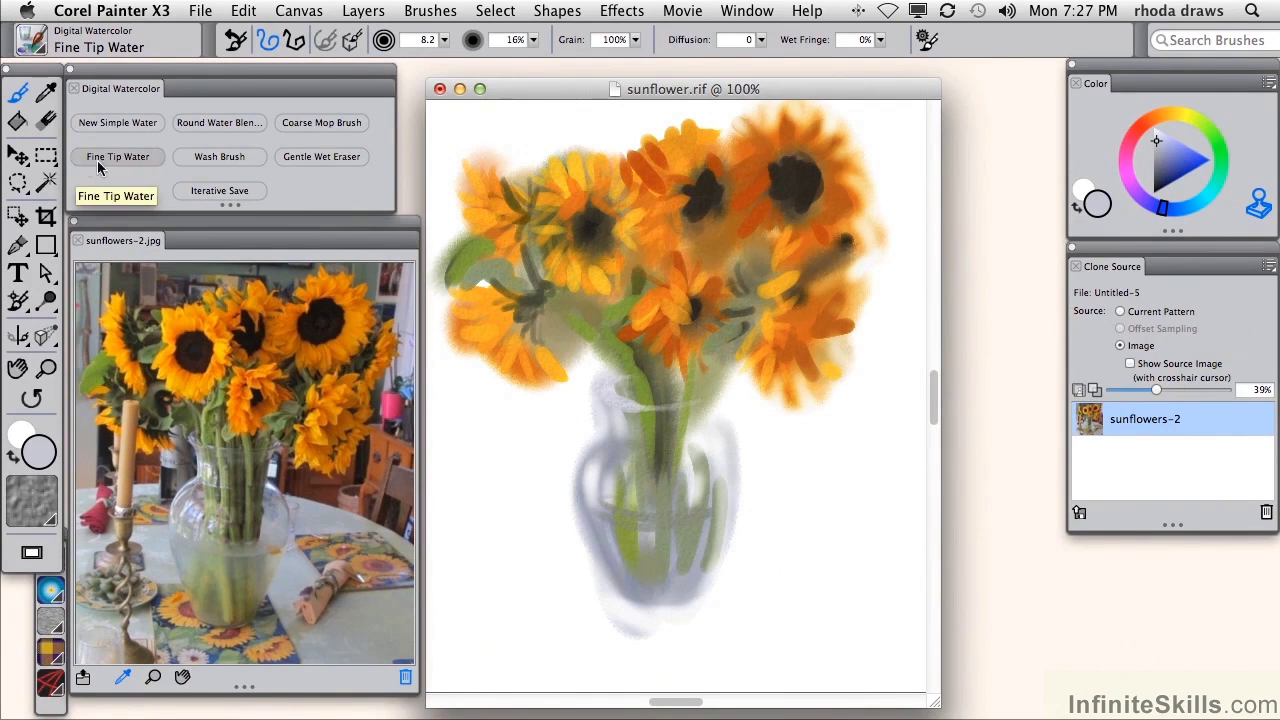
{"action": "left_click", "coordinate": [275, 521], "text": "alt"}
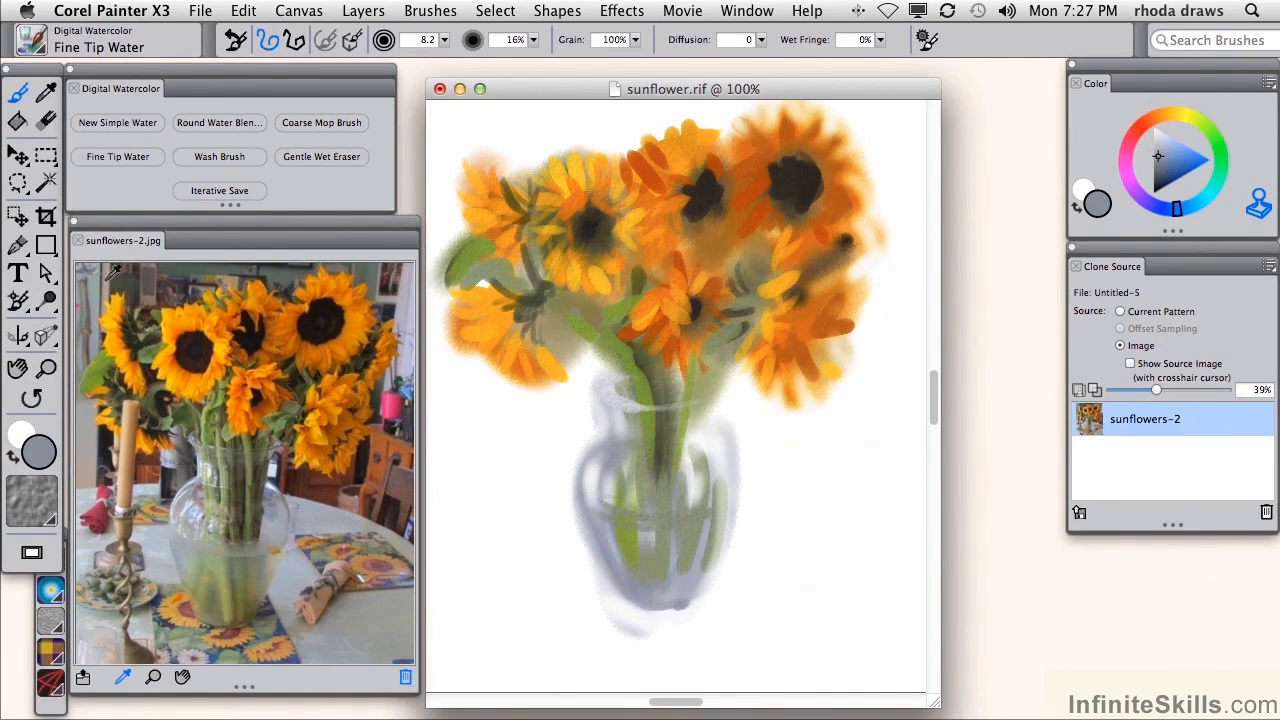
{"action": "left_click", "coordinate": [219, 156]}
{"action": "mouse_move", "coordinate": [667, 615]}
{"action": "left_mouse_down"}
{"action": "mouse_move", "coordinate": [730, 576]}
{"action": "mouse_move", "coordinate": [725, 587]}
{"action": "mouse_move", "coordinate": [766, 571]}
{"action": "mouse_move", "coordinate": [883, 585]}
{"action": "mouse_move", "coordinate": [787, 568]}
{"action": "left_mouse_up"}
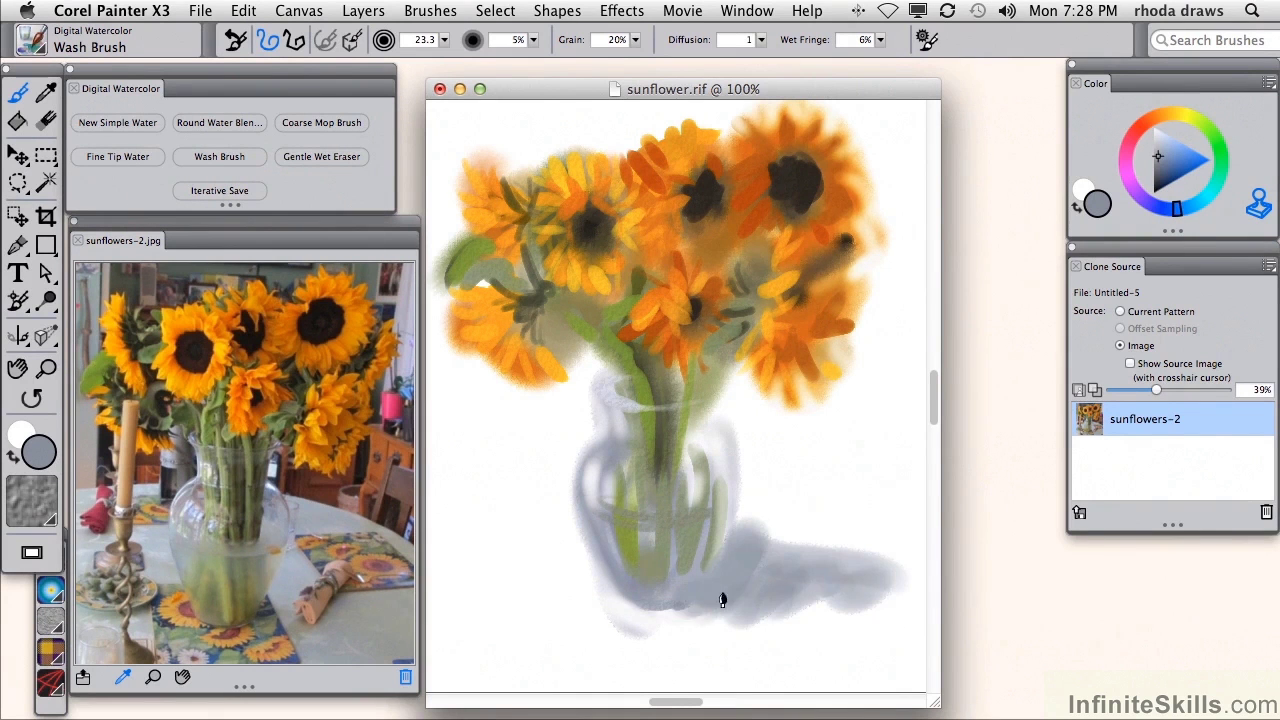
- Define the vase's base and right-hand contour with Fine Tip Water in a slate blue sampled from the reference
{"action": "left_click", "coordinate": [118, 156]}
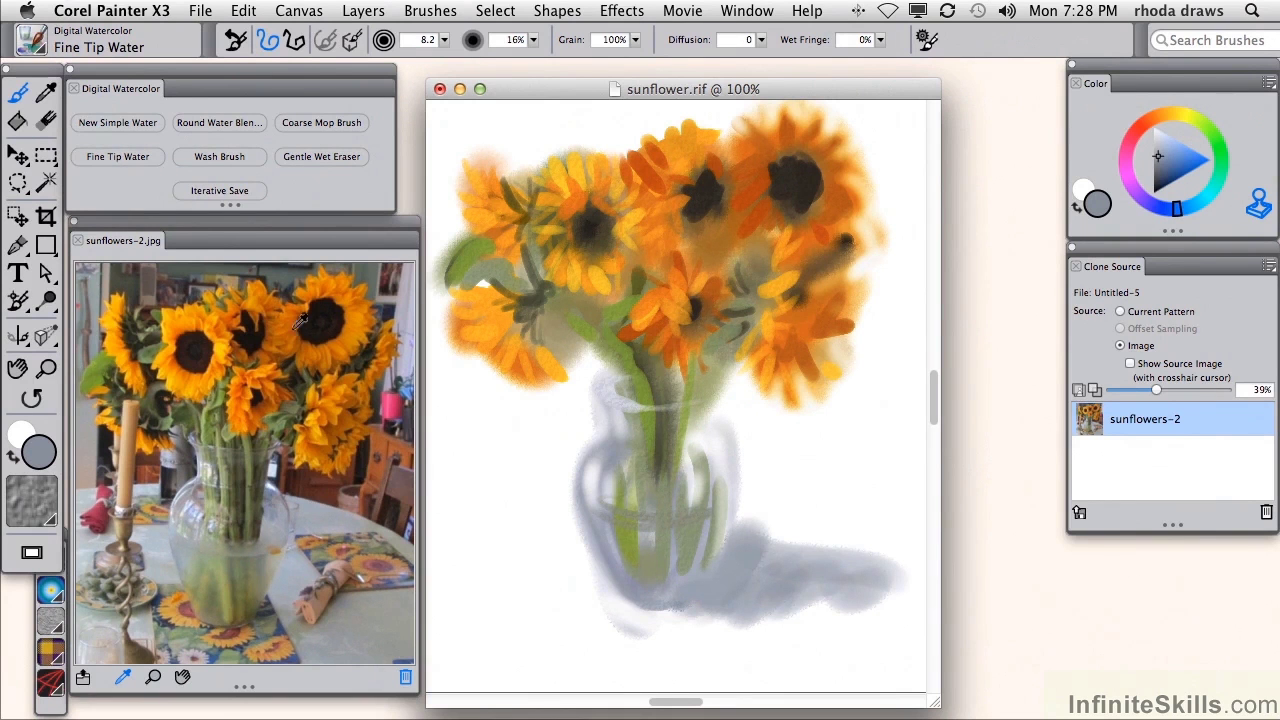
{"action": "left_click", "coordinate": [273, 483], "text": "alt"}
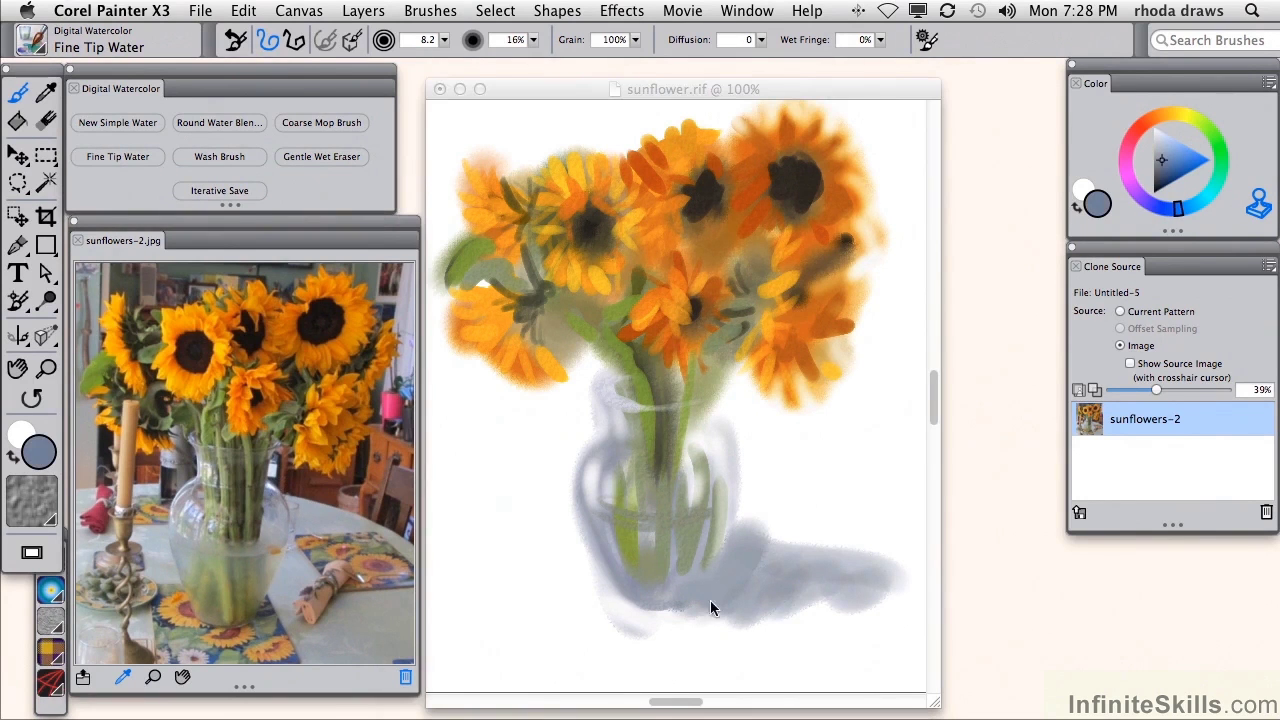
{"action": "left_click", "coordinate": [642, 599]}
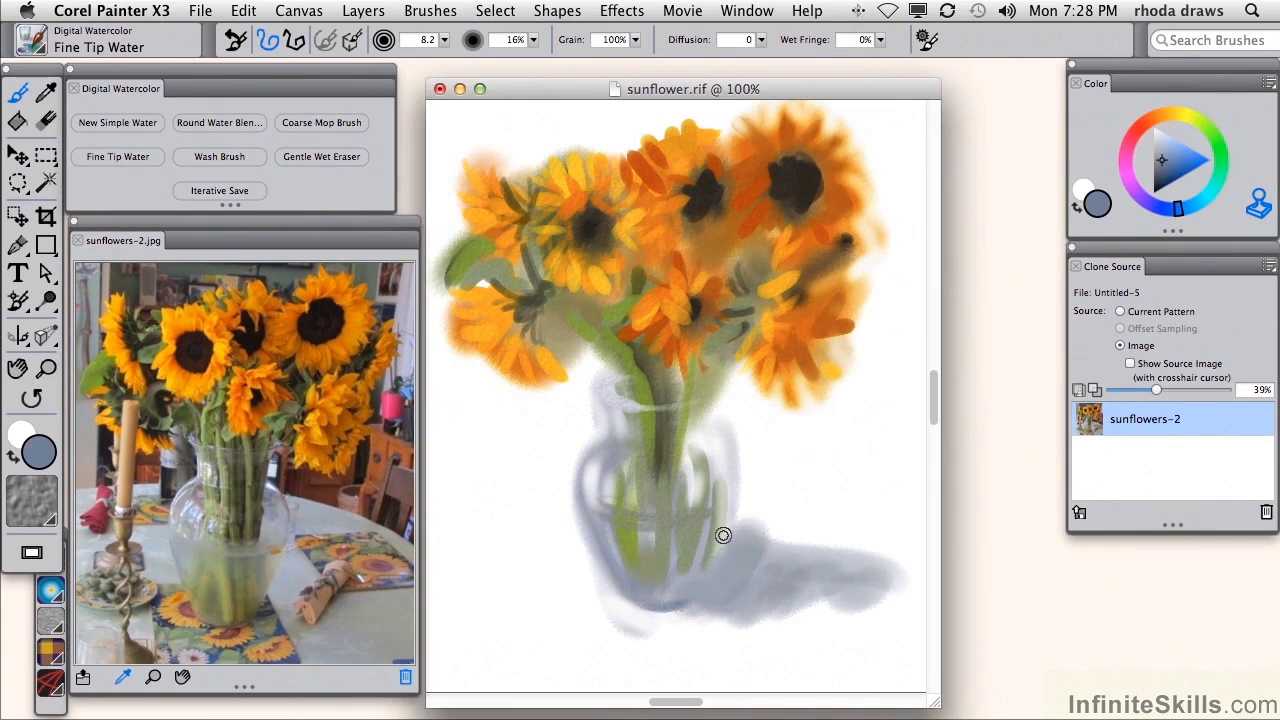
{"action": "mouse_move", "coordinate": [701, 449]}
{"action": "left_mouse_down"}
{"action": "mouse_move", "coordinate": [721, 481]}
{"action": "mouse_move", "coordinate": [721, 539]}
{"action": "mouse_move", "coordinate": [719, 528]}
{"action": "left_mouse_up"}
- Soften the vase's right-hand contour and the glass beside it with Round Water Blender, using white sampled from the blank canvas
{"action": "left_click", "coordinate": [175, 124]}
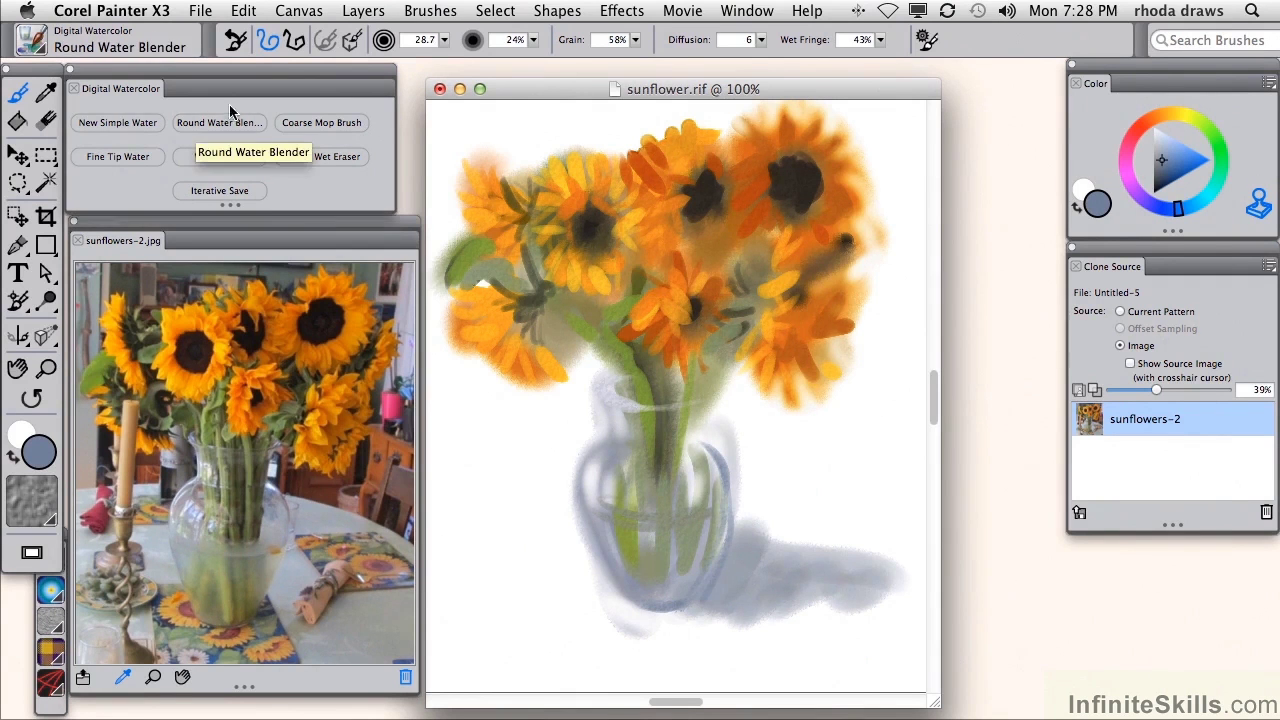
{"action": "left_click", "coordinate": [523, 120], "text": "alt"}
{"action": "left_click_drag", "start_coordinate": [726, 483], "coordinate": [707, 449]}
{"action": "left_click_drag", "start_coordinate": [700, 512], "coordinate": [708, 591]}
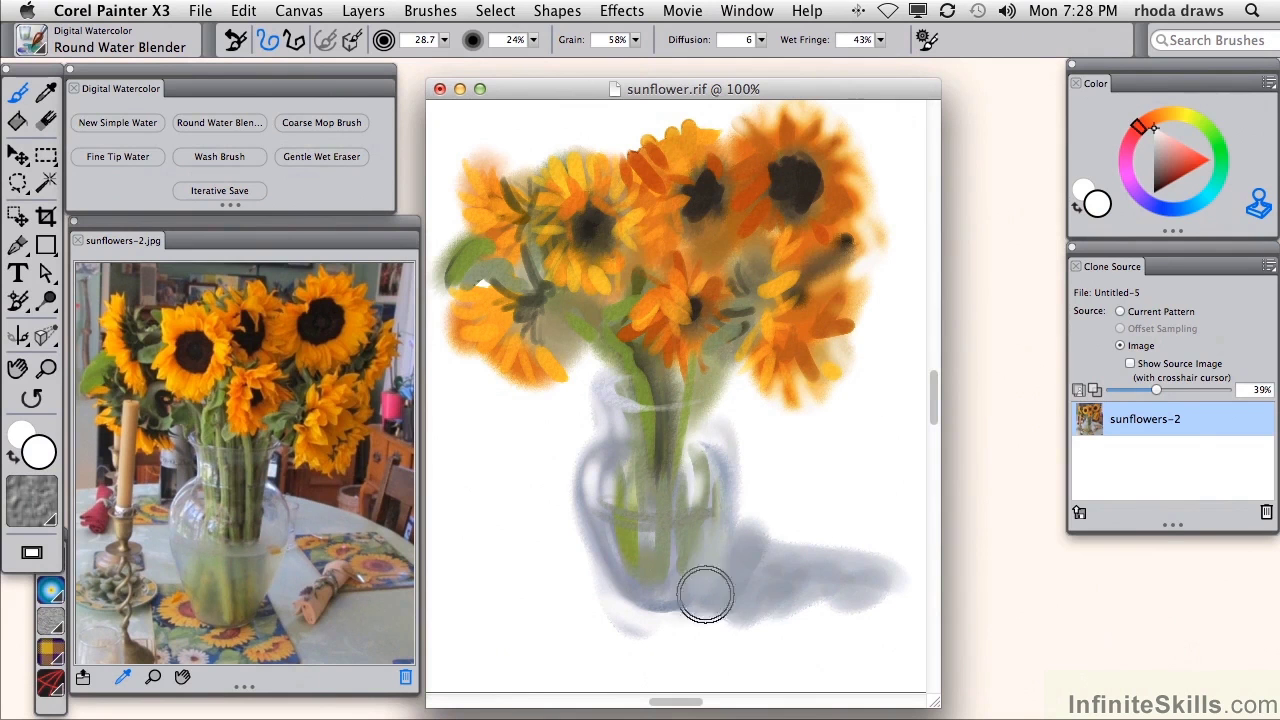